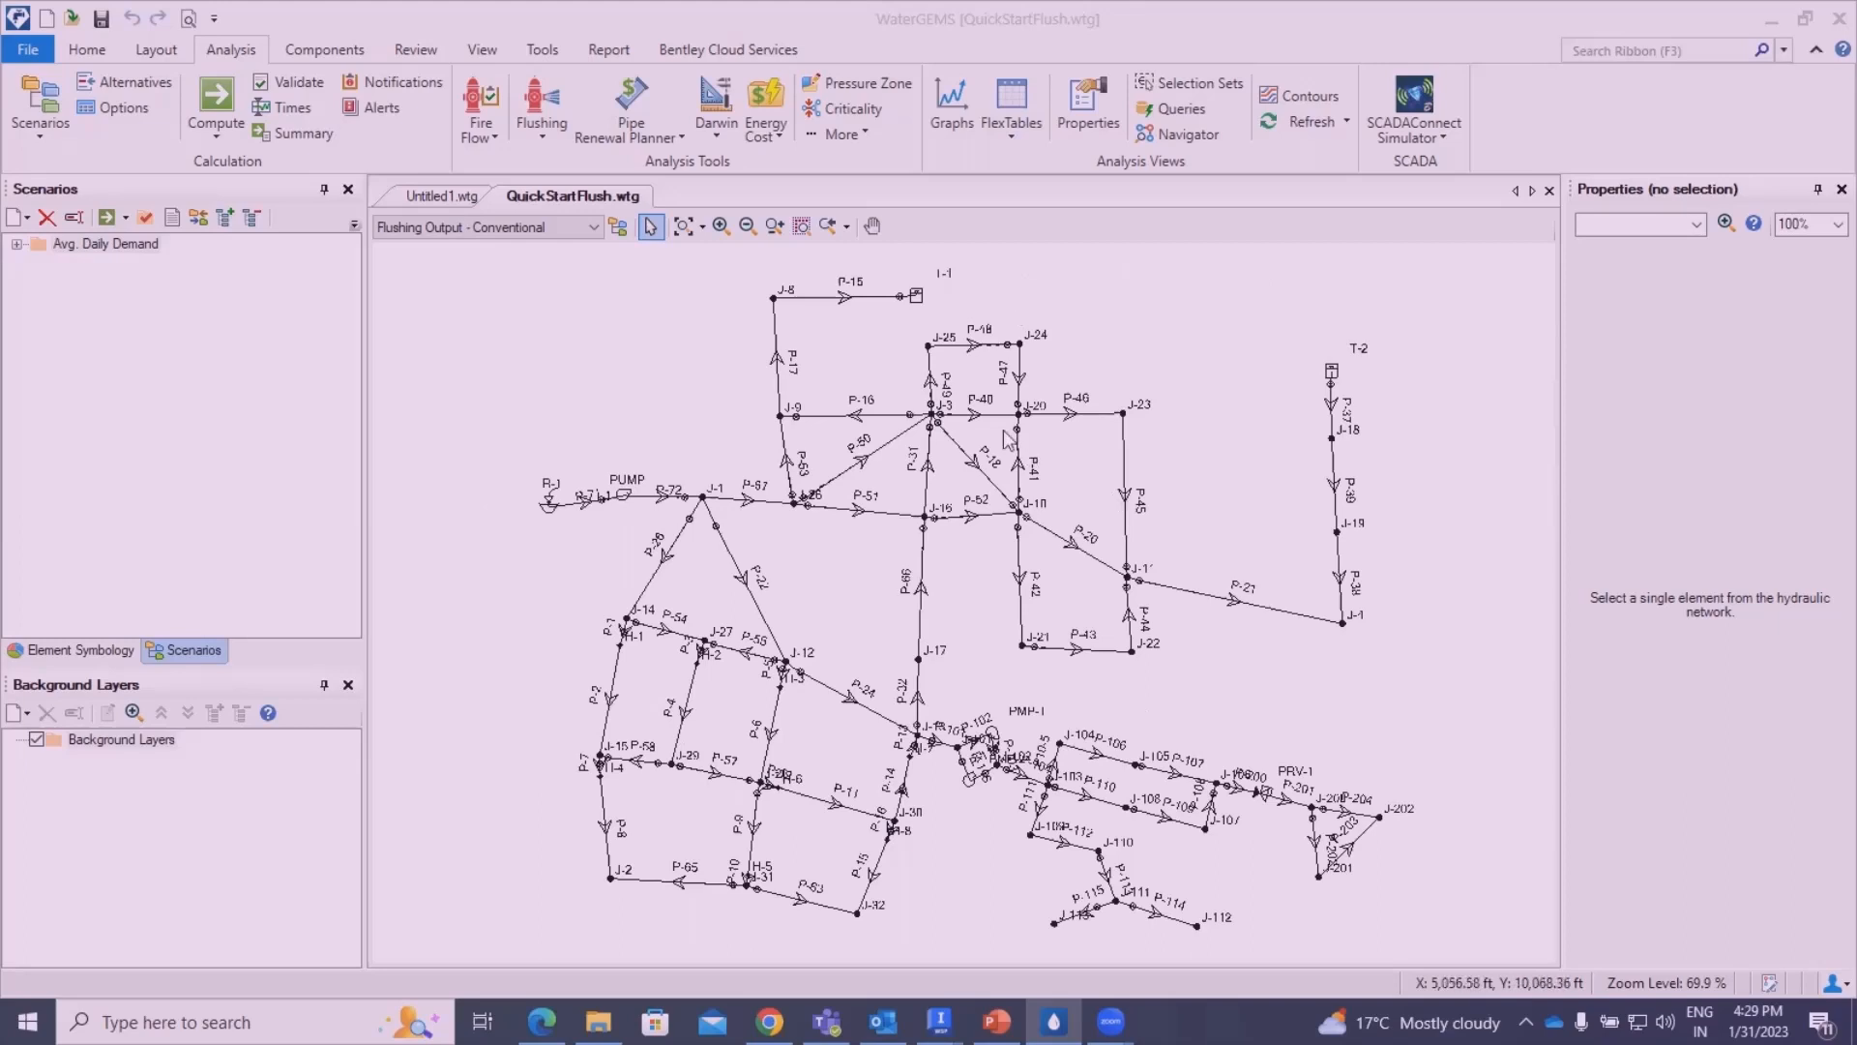
- Open the Flushing analysis manager for the QuickStartFlush model
left_click(324, 49)
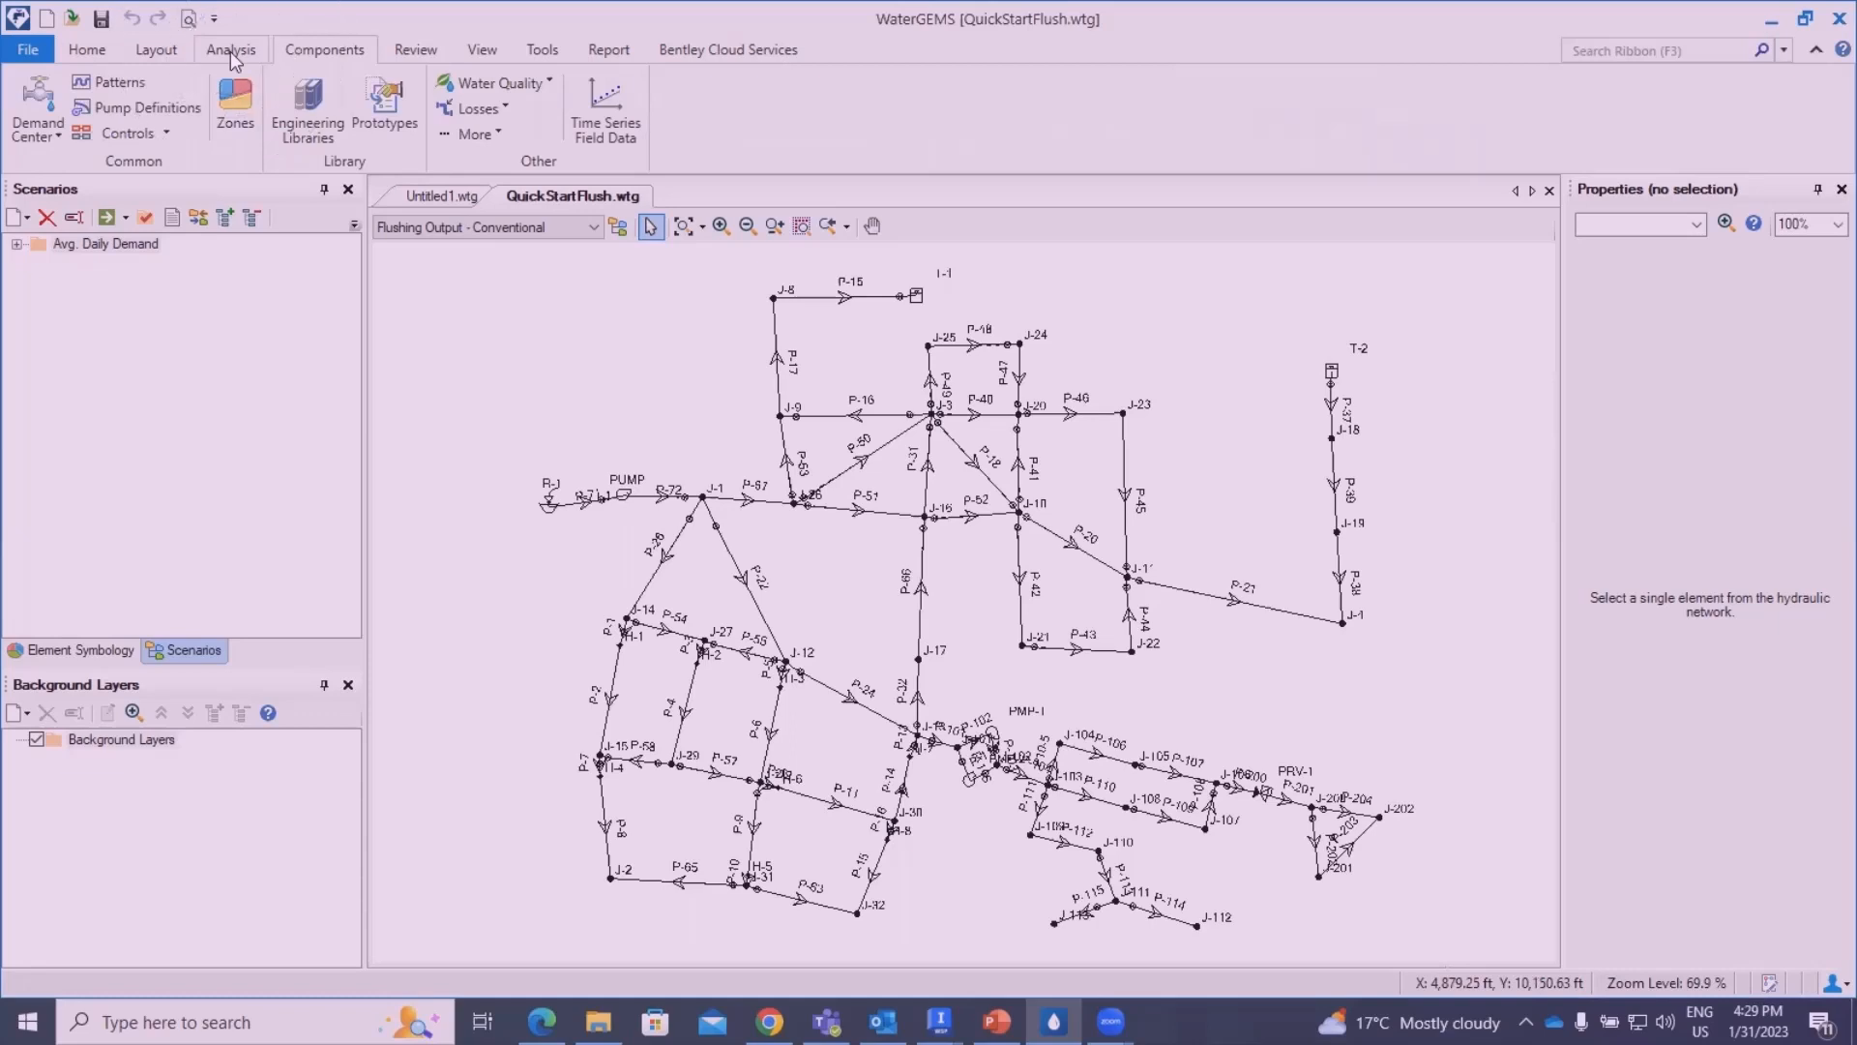
left_click(232, 58)
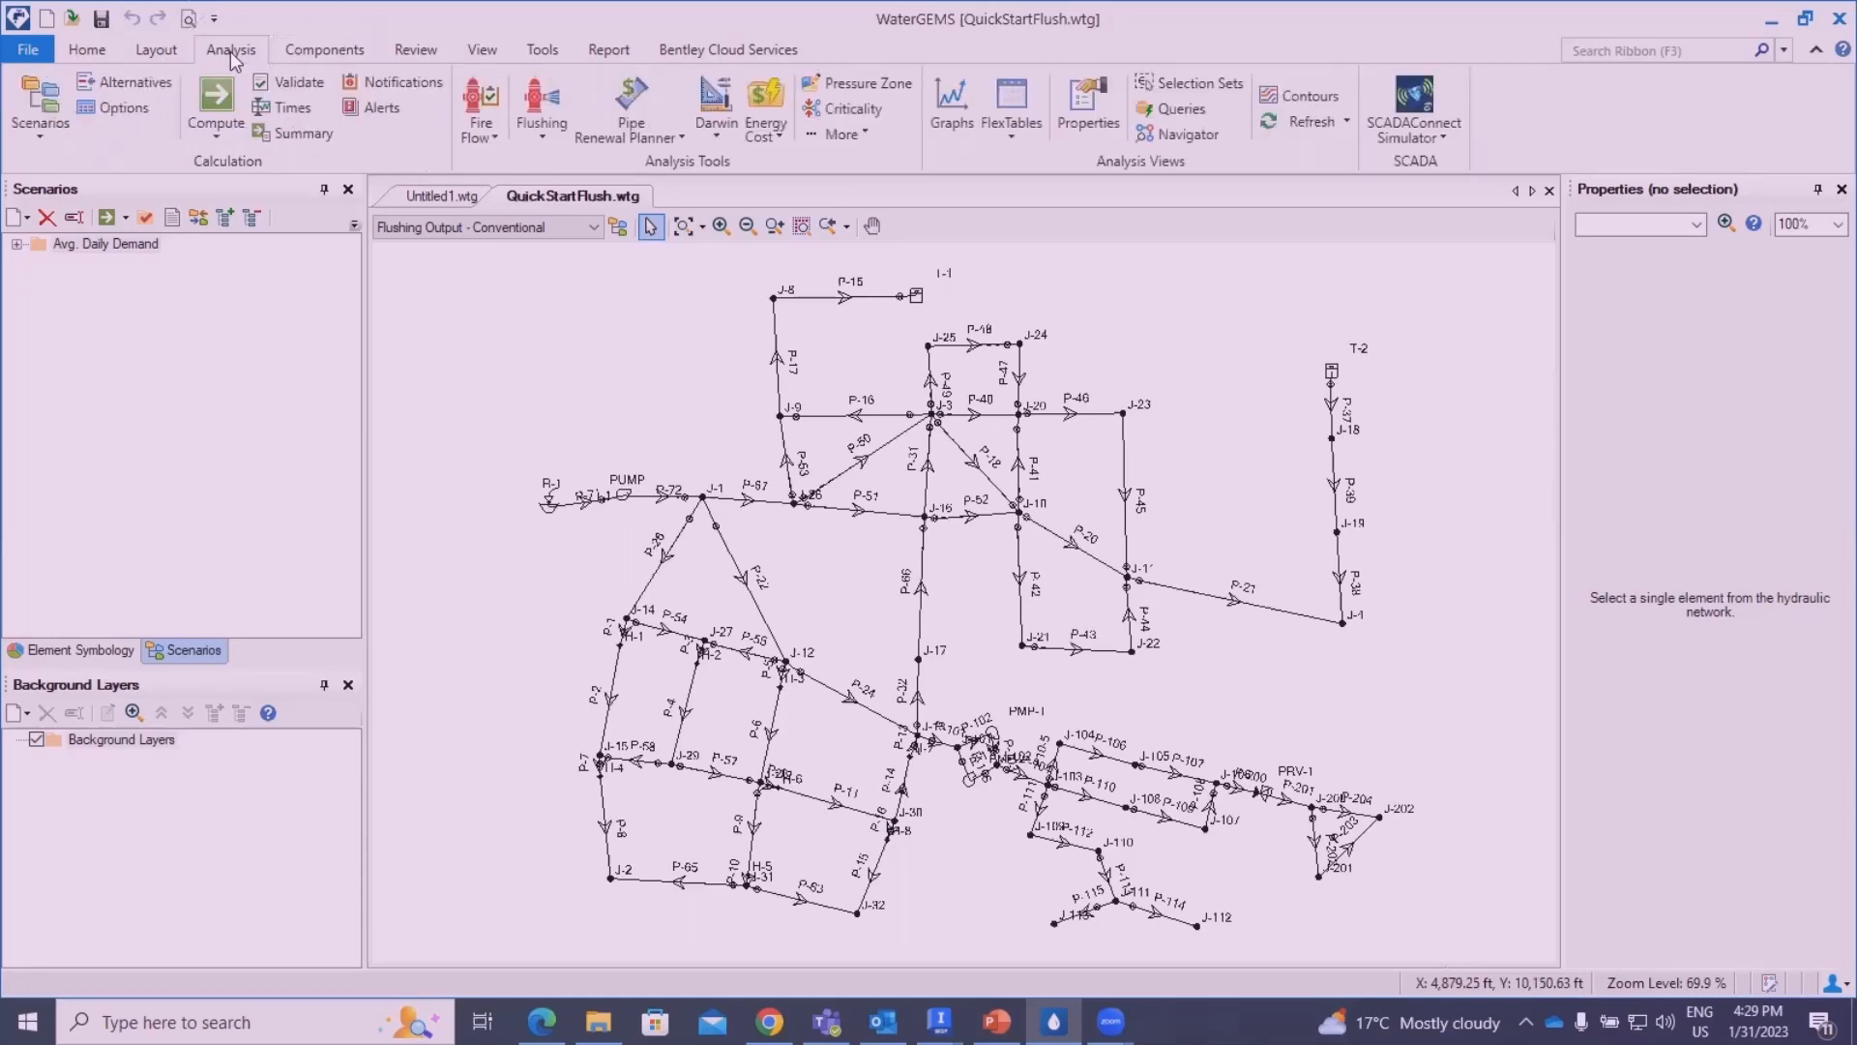
left_click(543, 136)
left_click(573, 165)
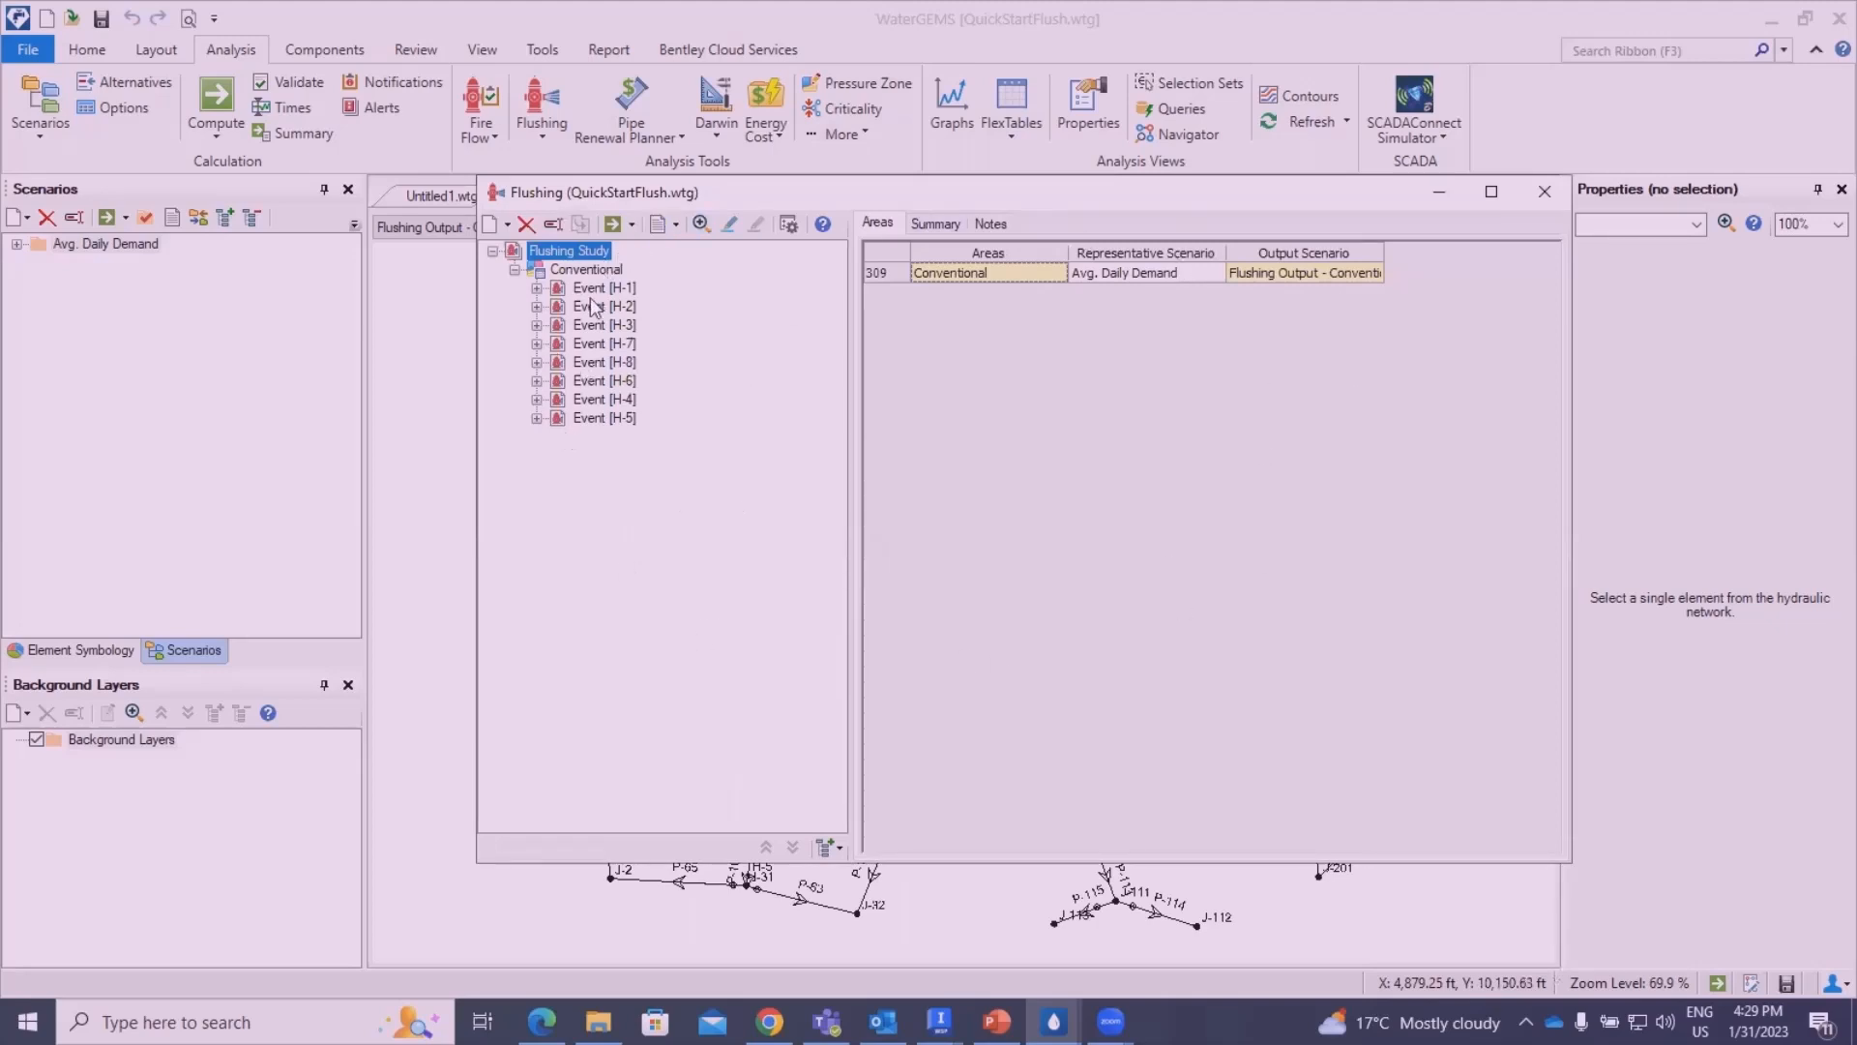
- Add a new area to the Flushing Study and name it "Uni Flushing"
right_click(571, 255)
mouse_move(691, 271)
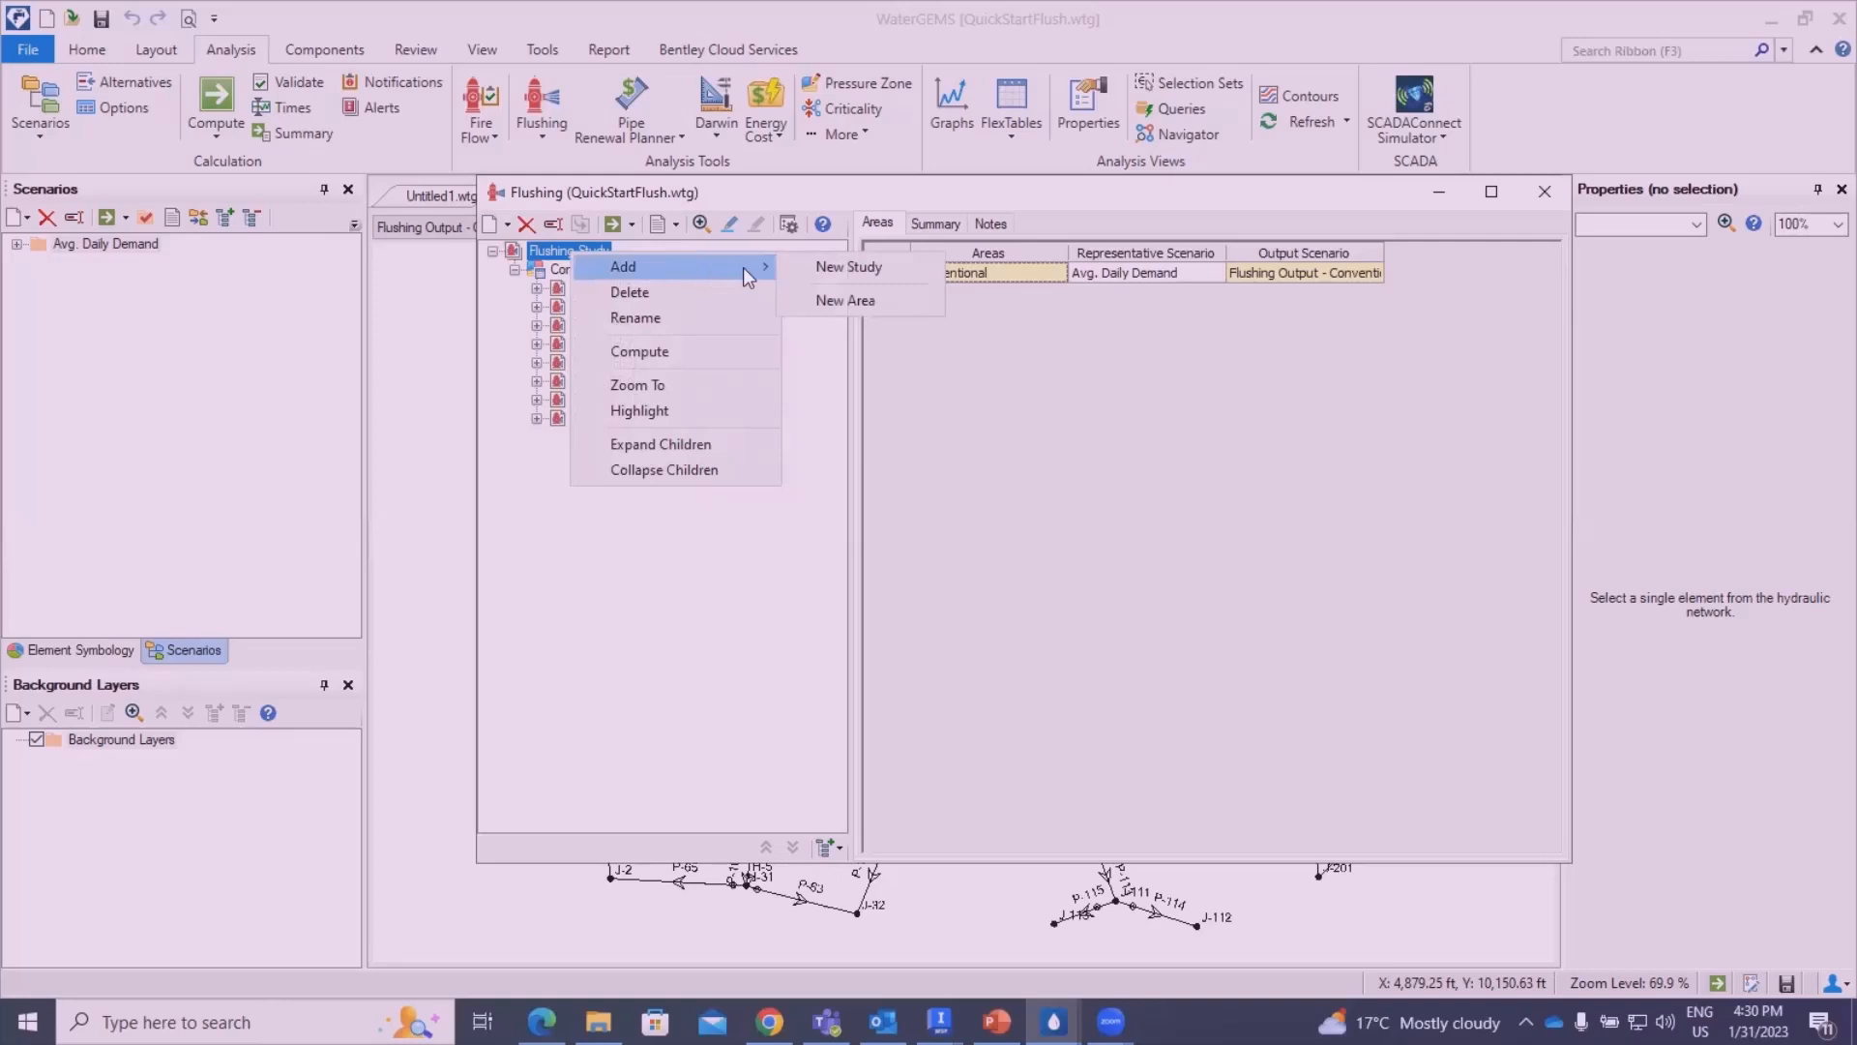
left_click(867, 302)
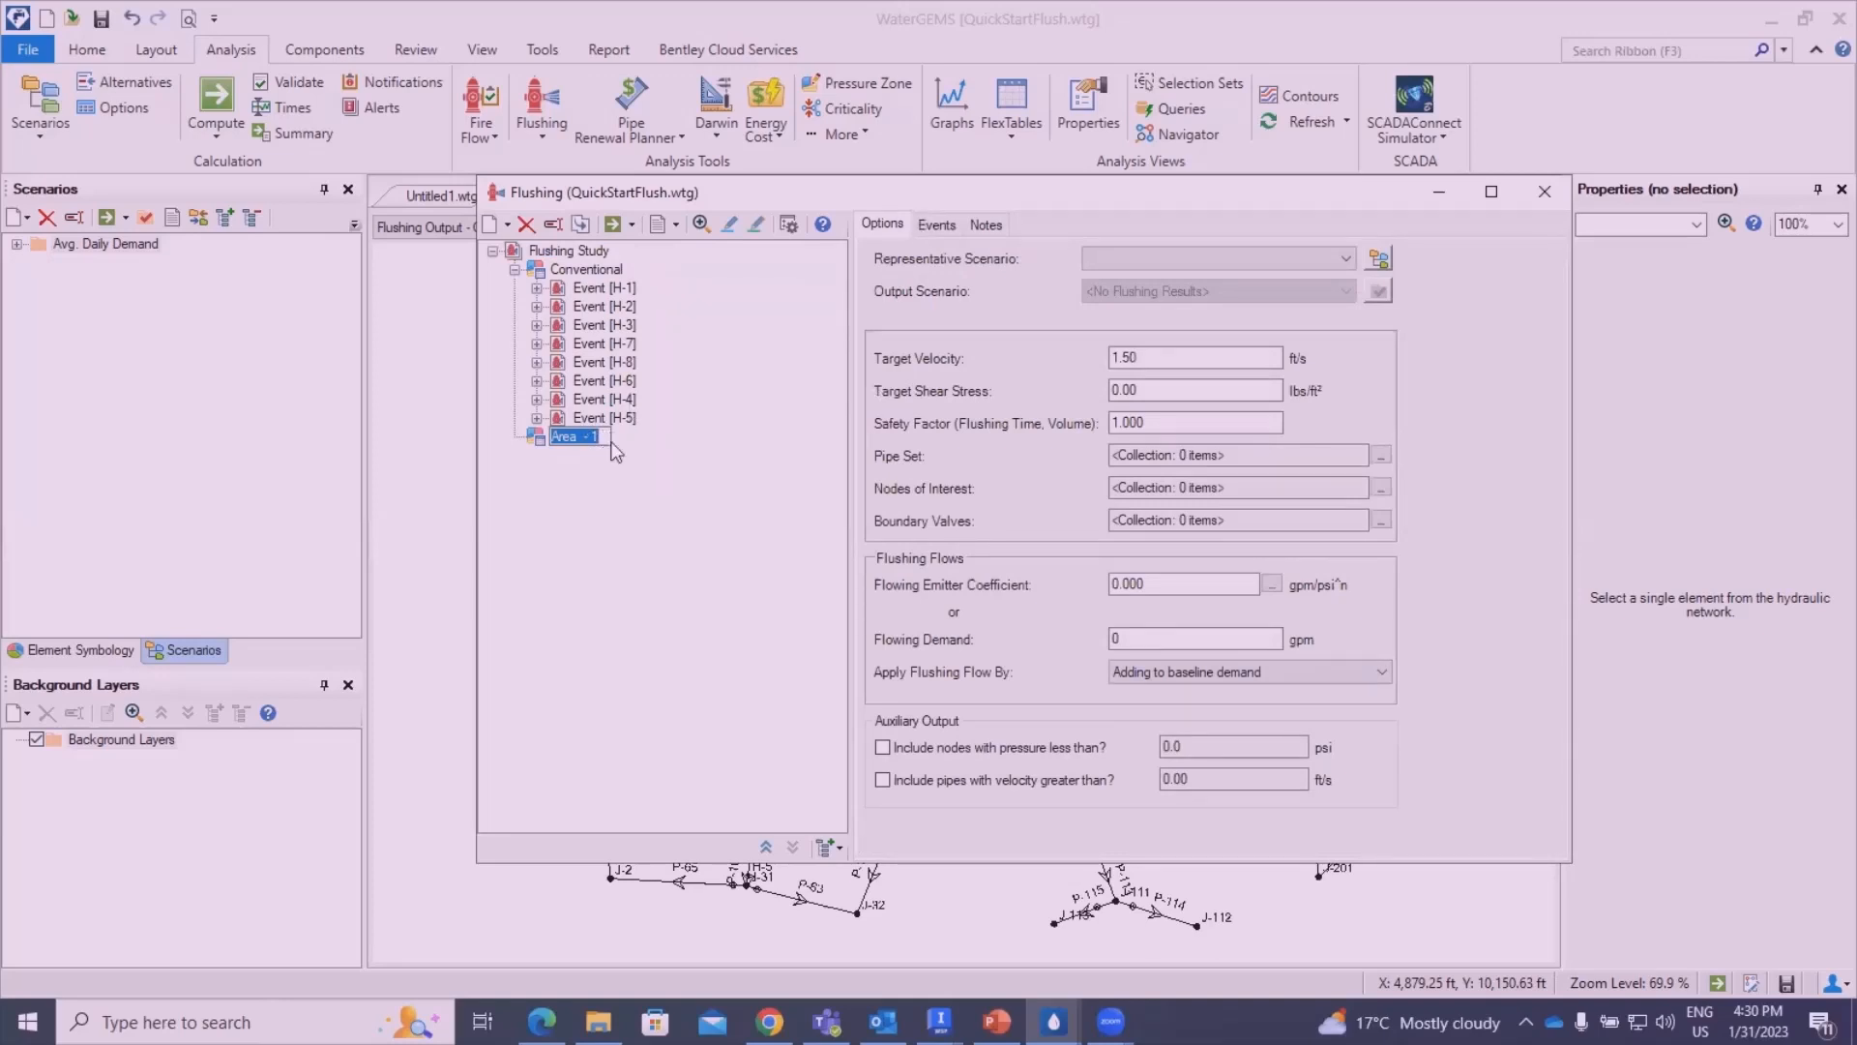
type("Uni Flushing")
key("Return")
- Set the Uni Flushing area's representative scenario to Avg. Daily Demand
left_click(1194, 263)
left_click(1193, 263)
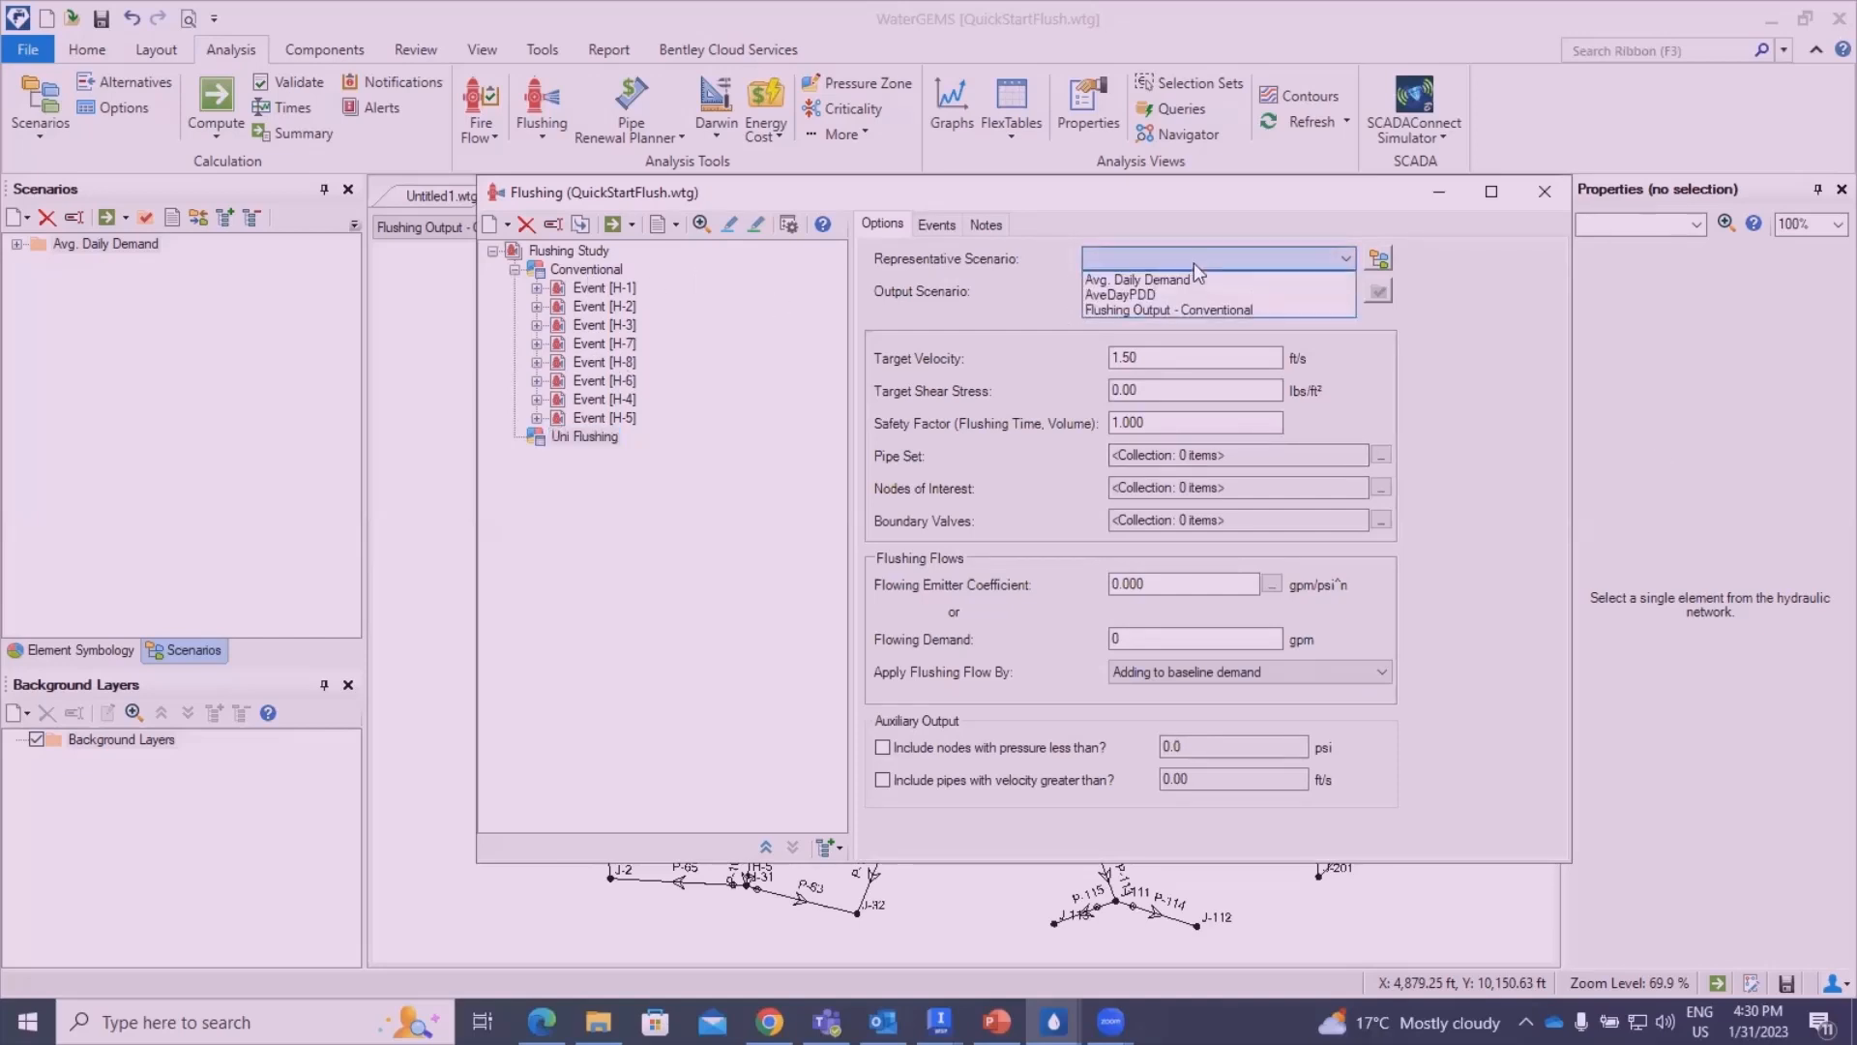
left_click(1146, 279)
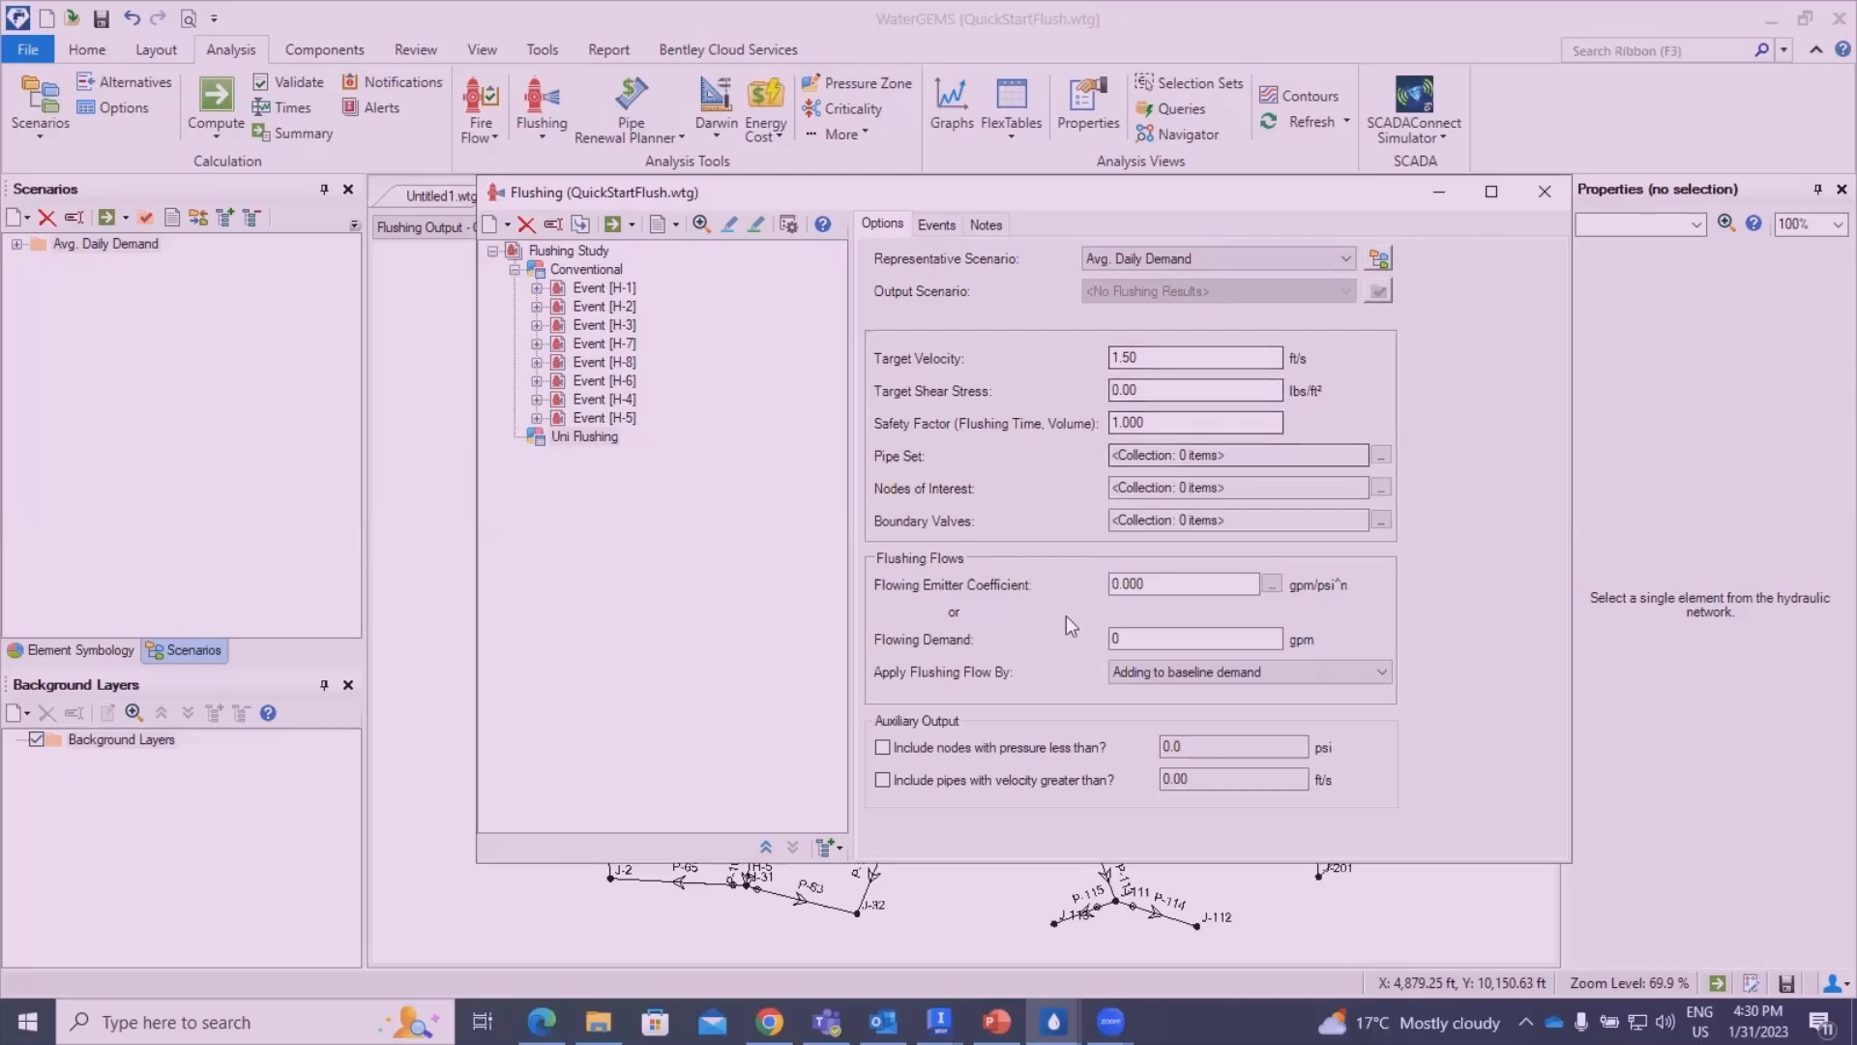
- Set the Uni Flushing area's flowing emitter coefficient to 150 gpm/psi^n
left_click(1170, 586)
left_click_drag(1113, 586, 1176, 588)
right_click(1176, 588)
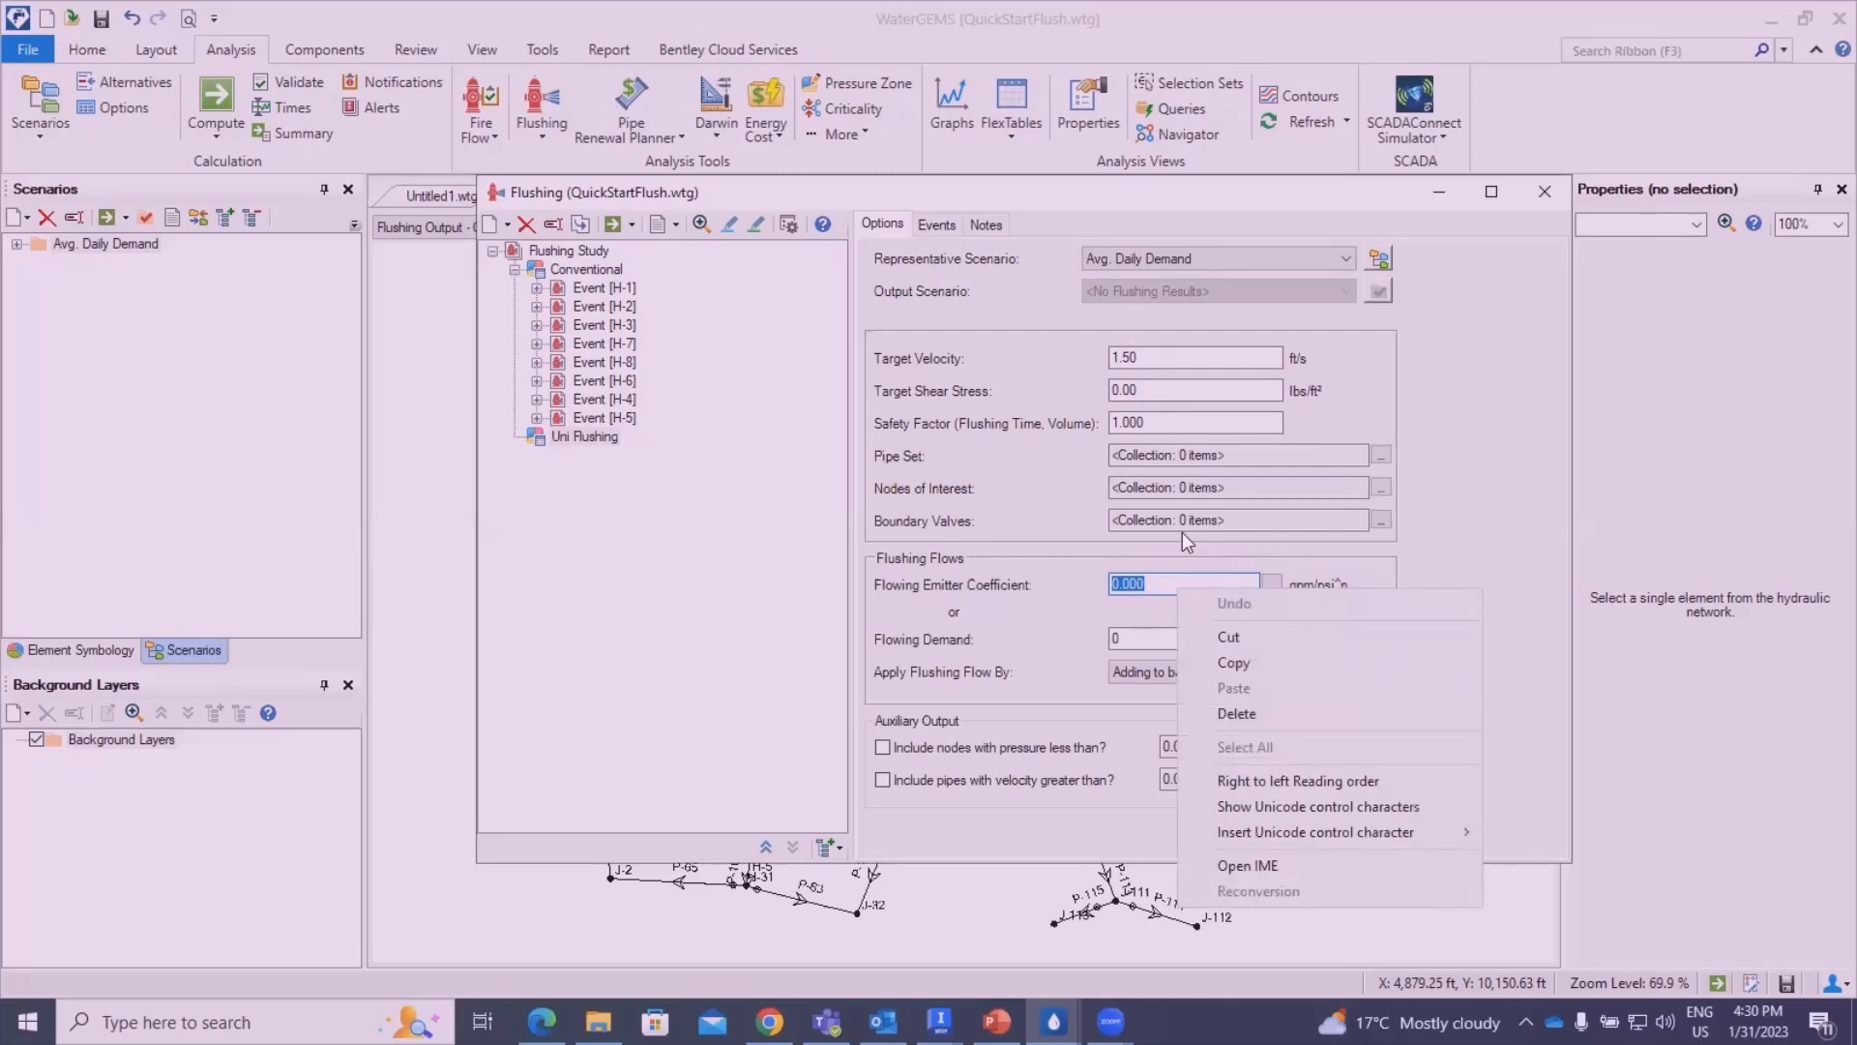
key("Escape")
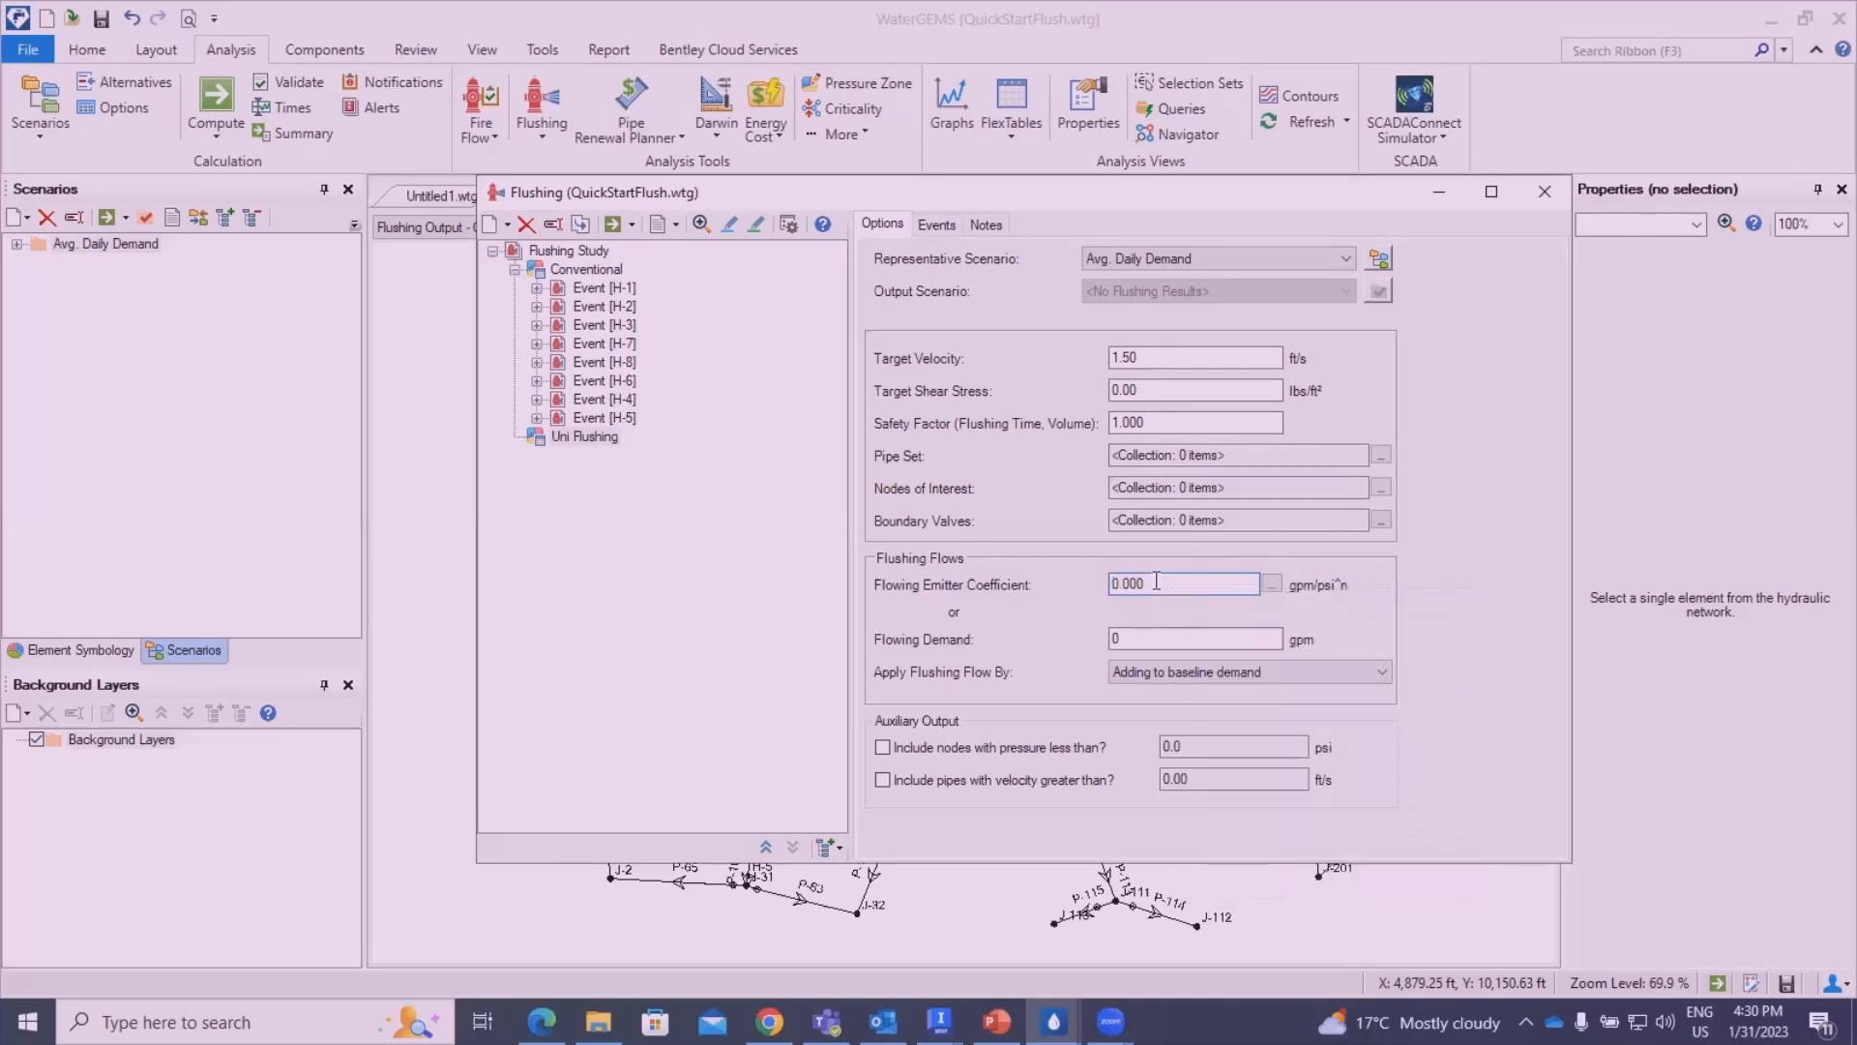
type("150")
left_click(922, 457)
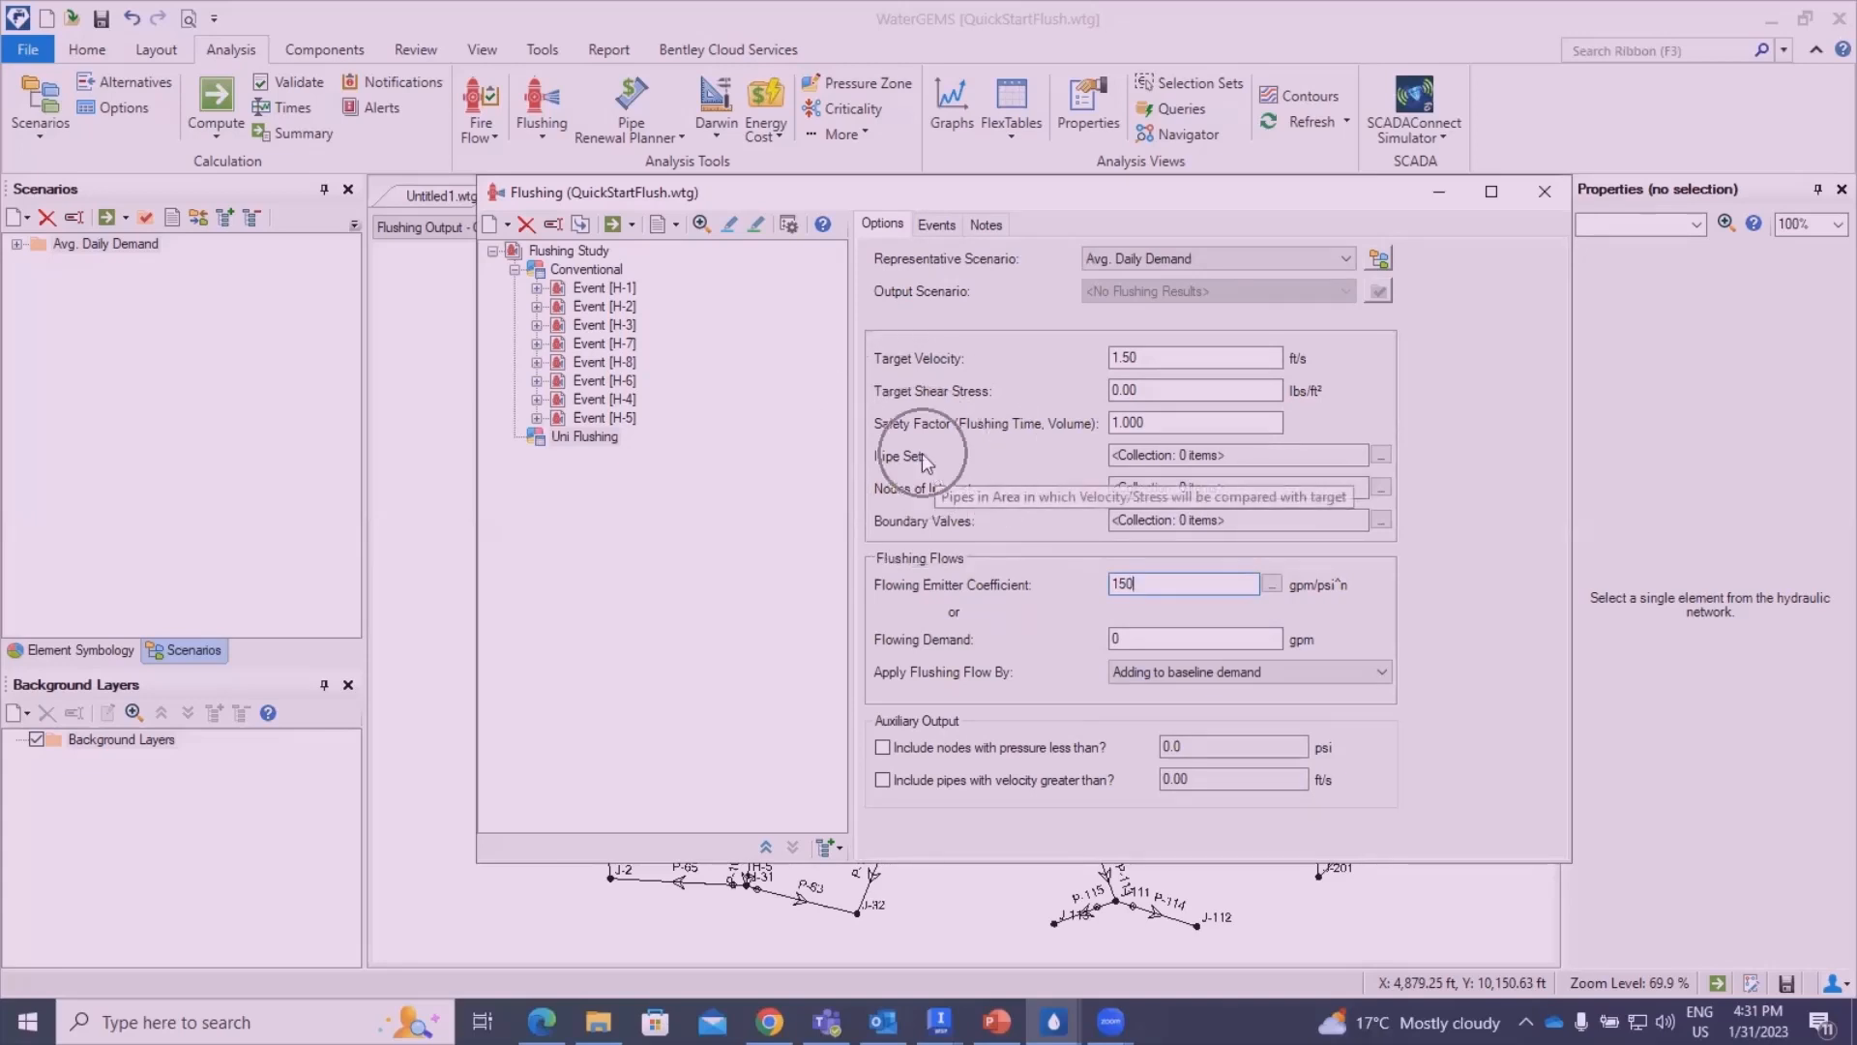
left_click(1380, 461)
left_click(1381, 457)
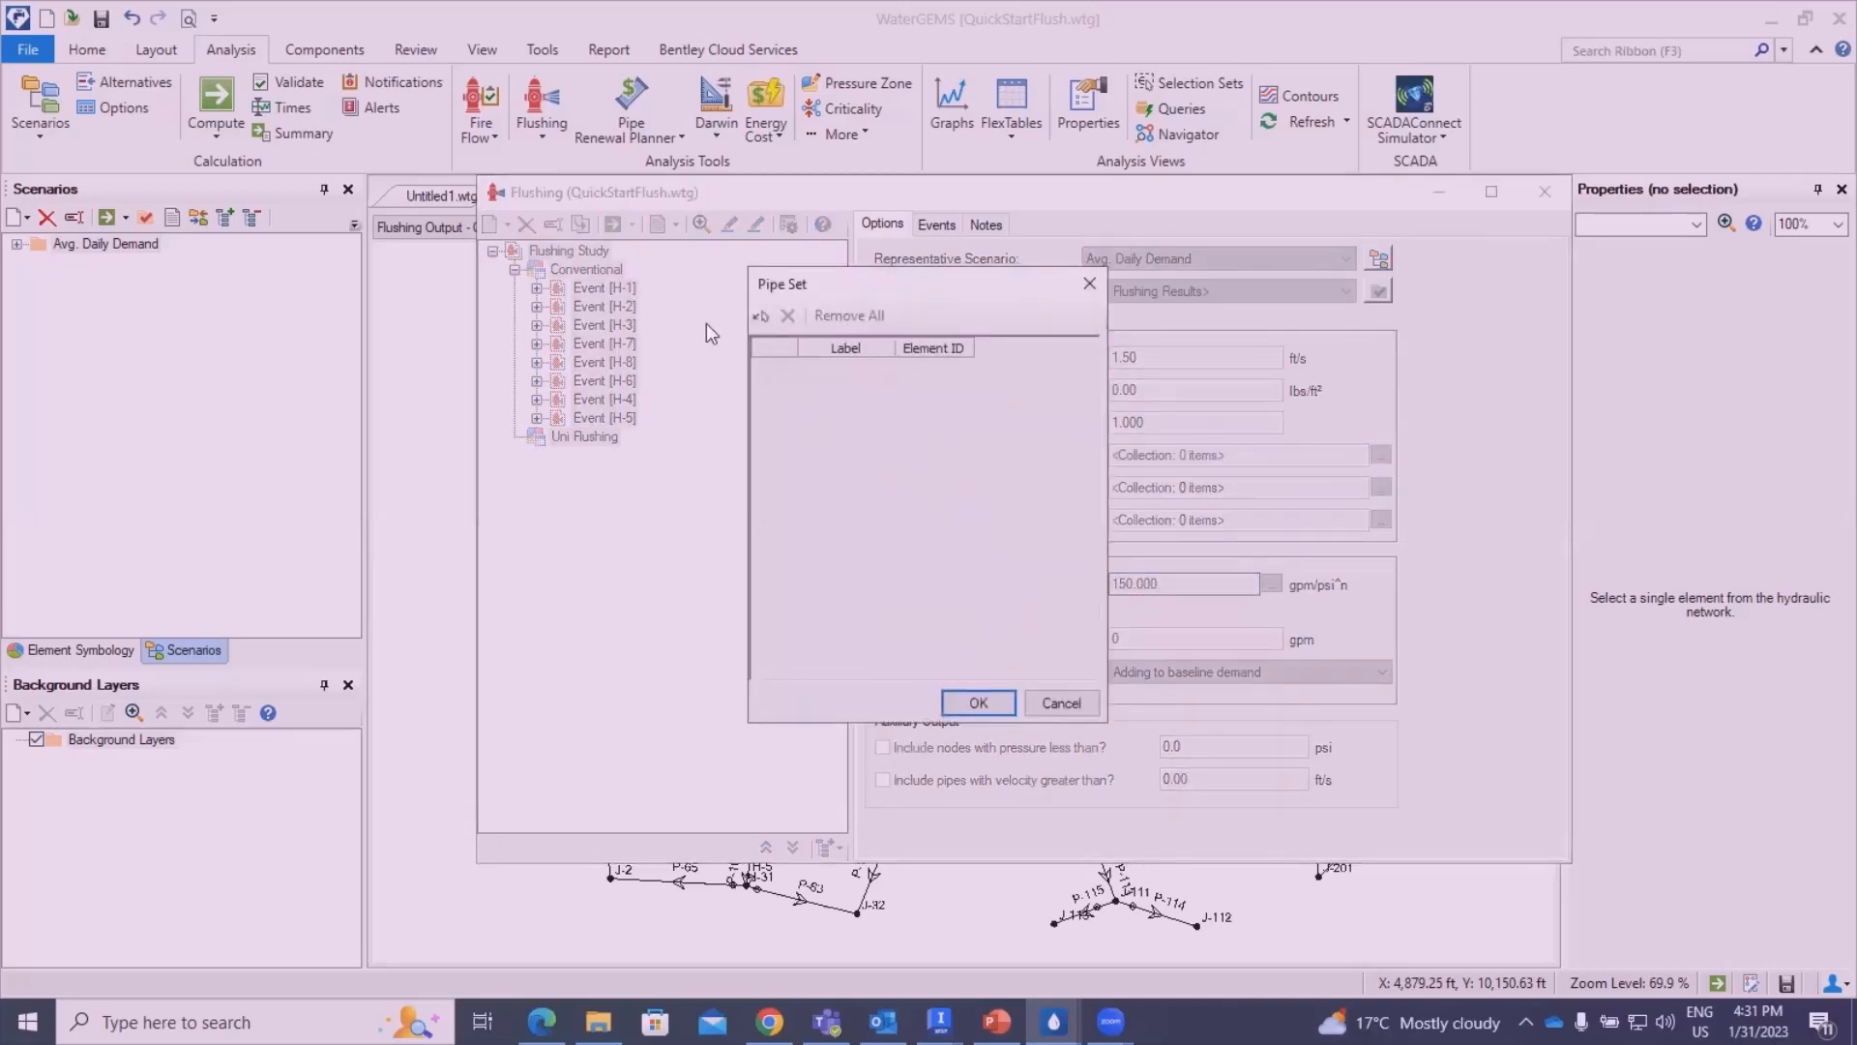
left_click(762, 317)
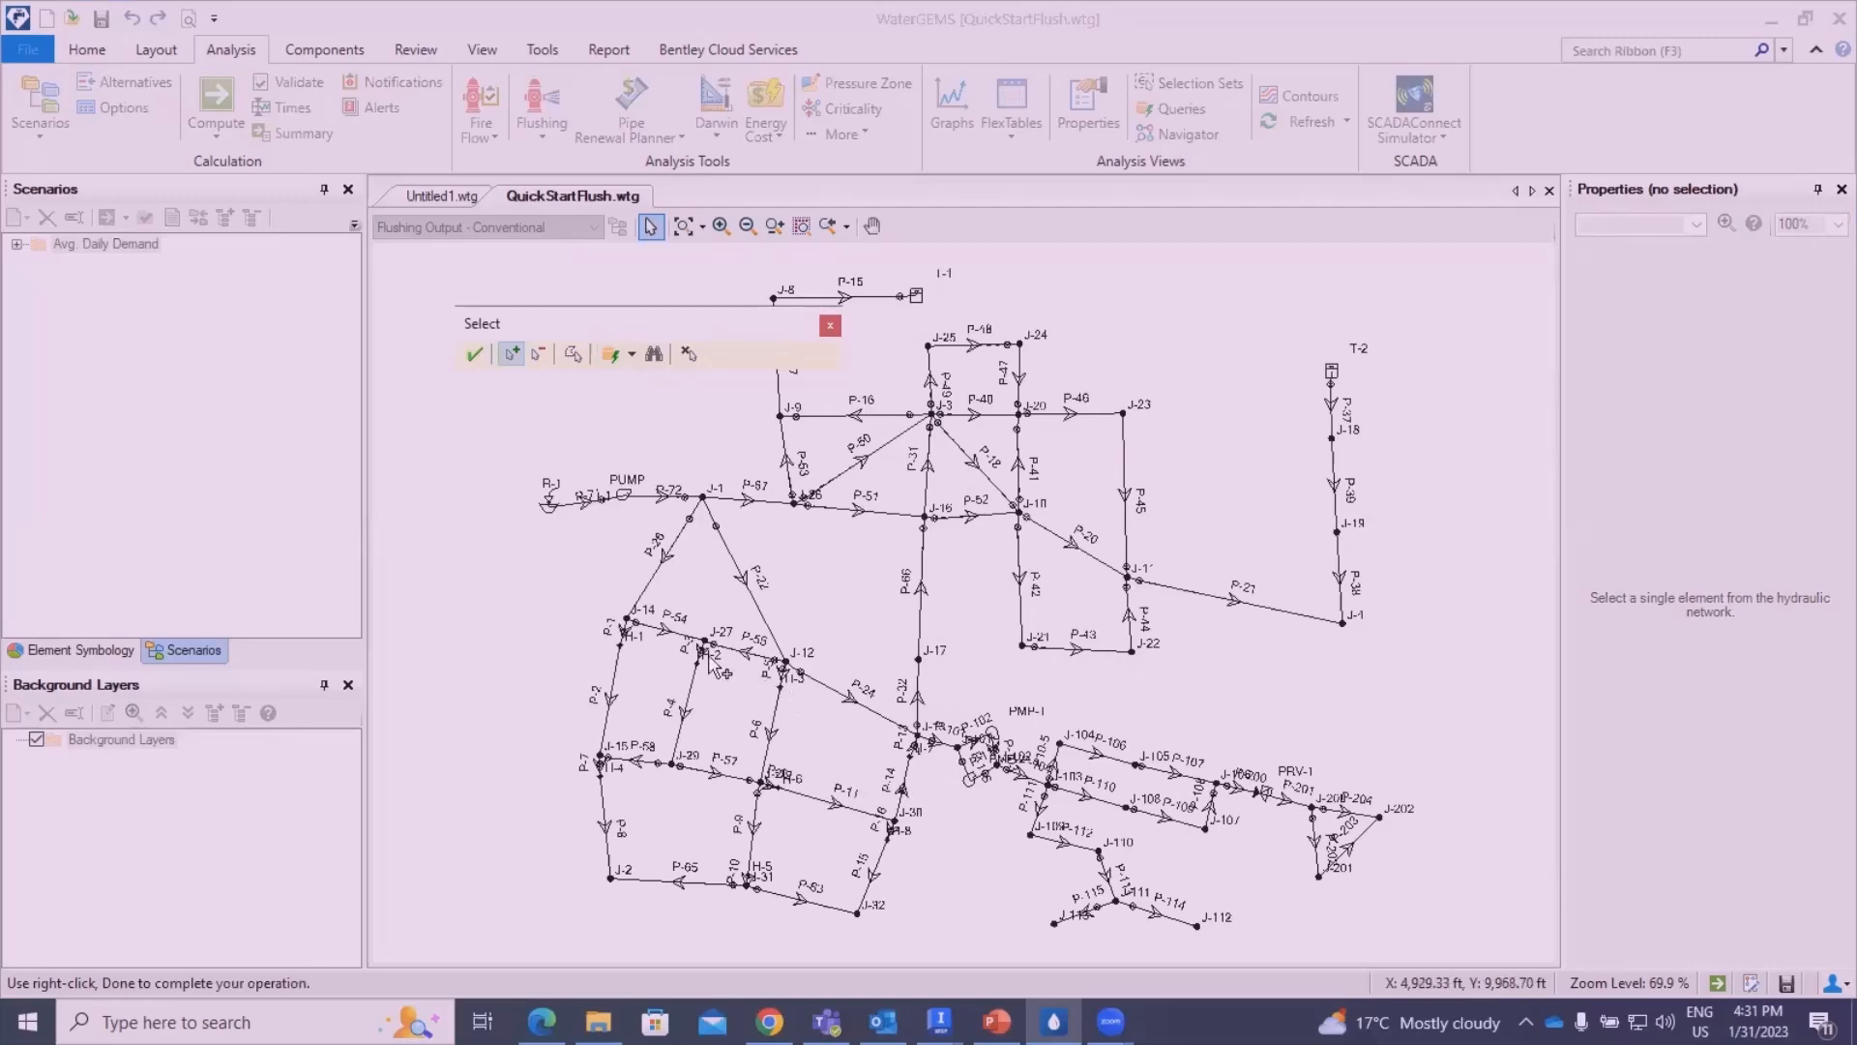
scroll(721, 667, "up", 2)
left_click(779, 510)
left_click(676, 635)
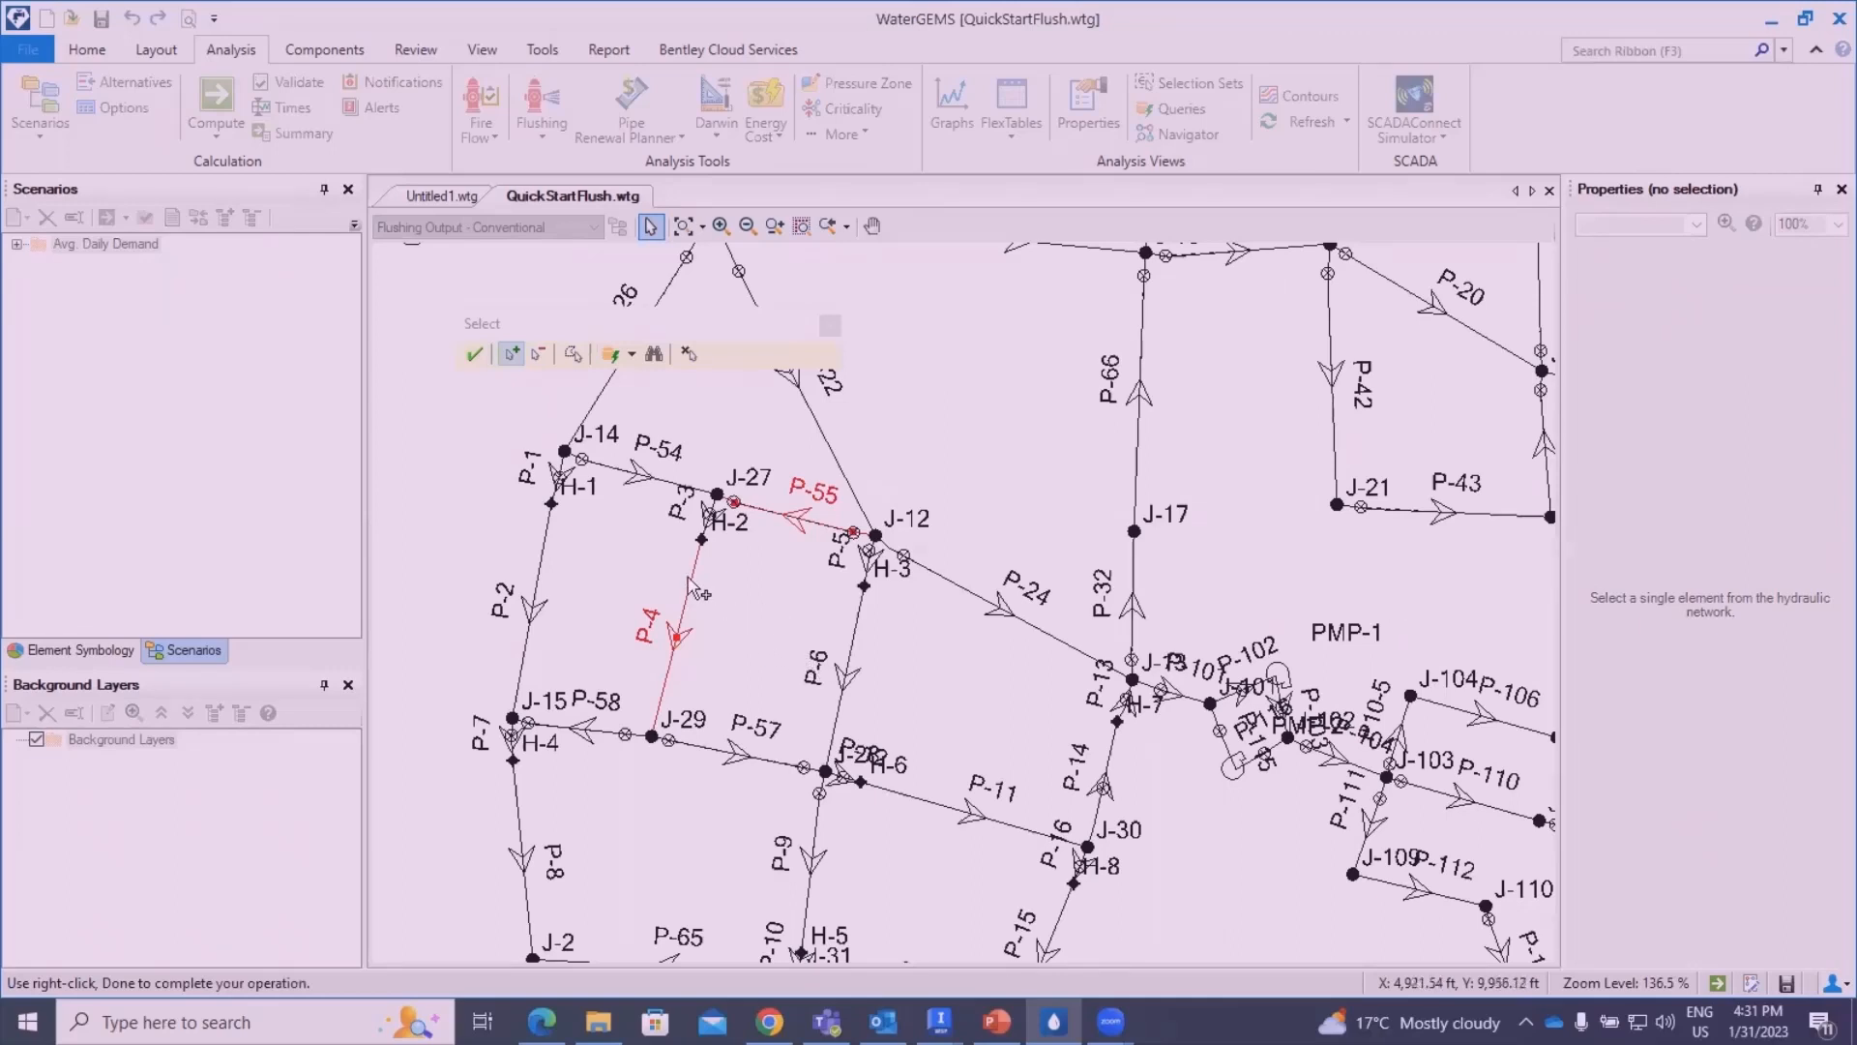
key("Escape")
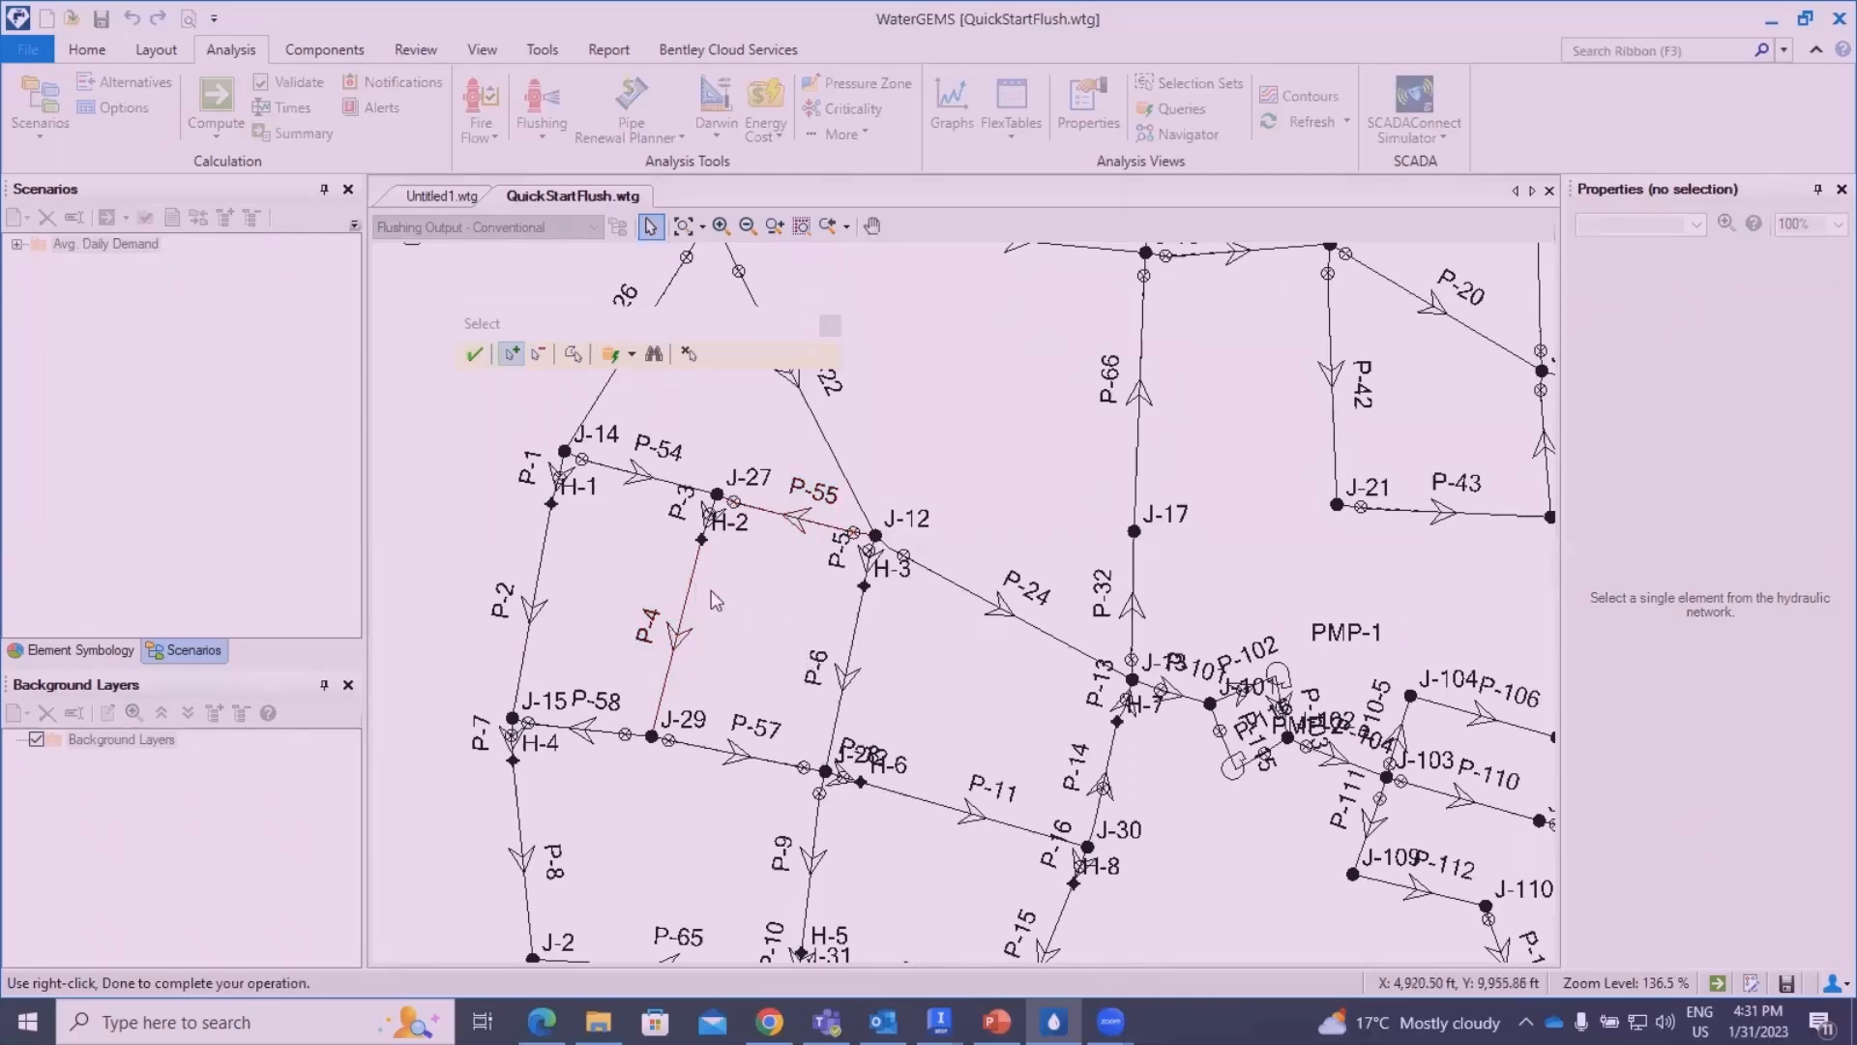
left_click(764, 507)
left_click(856, 617)
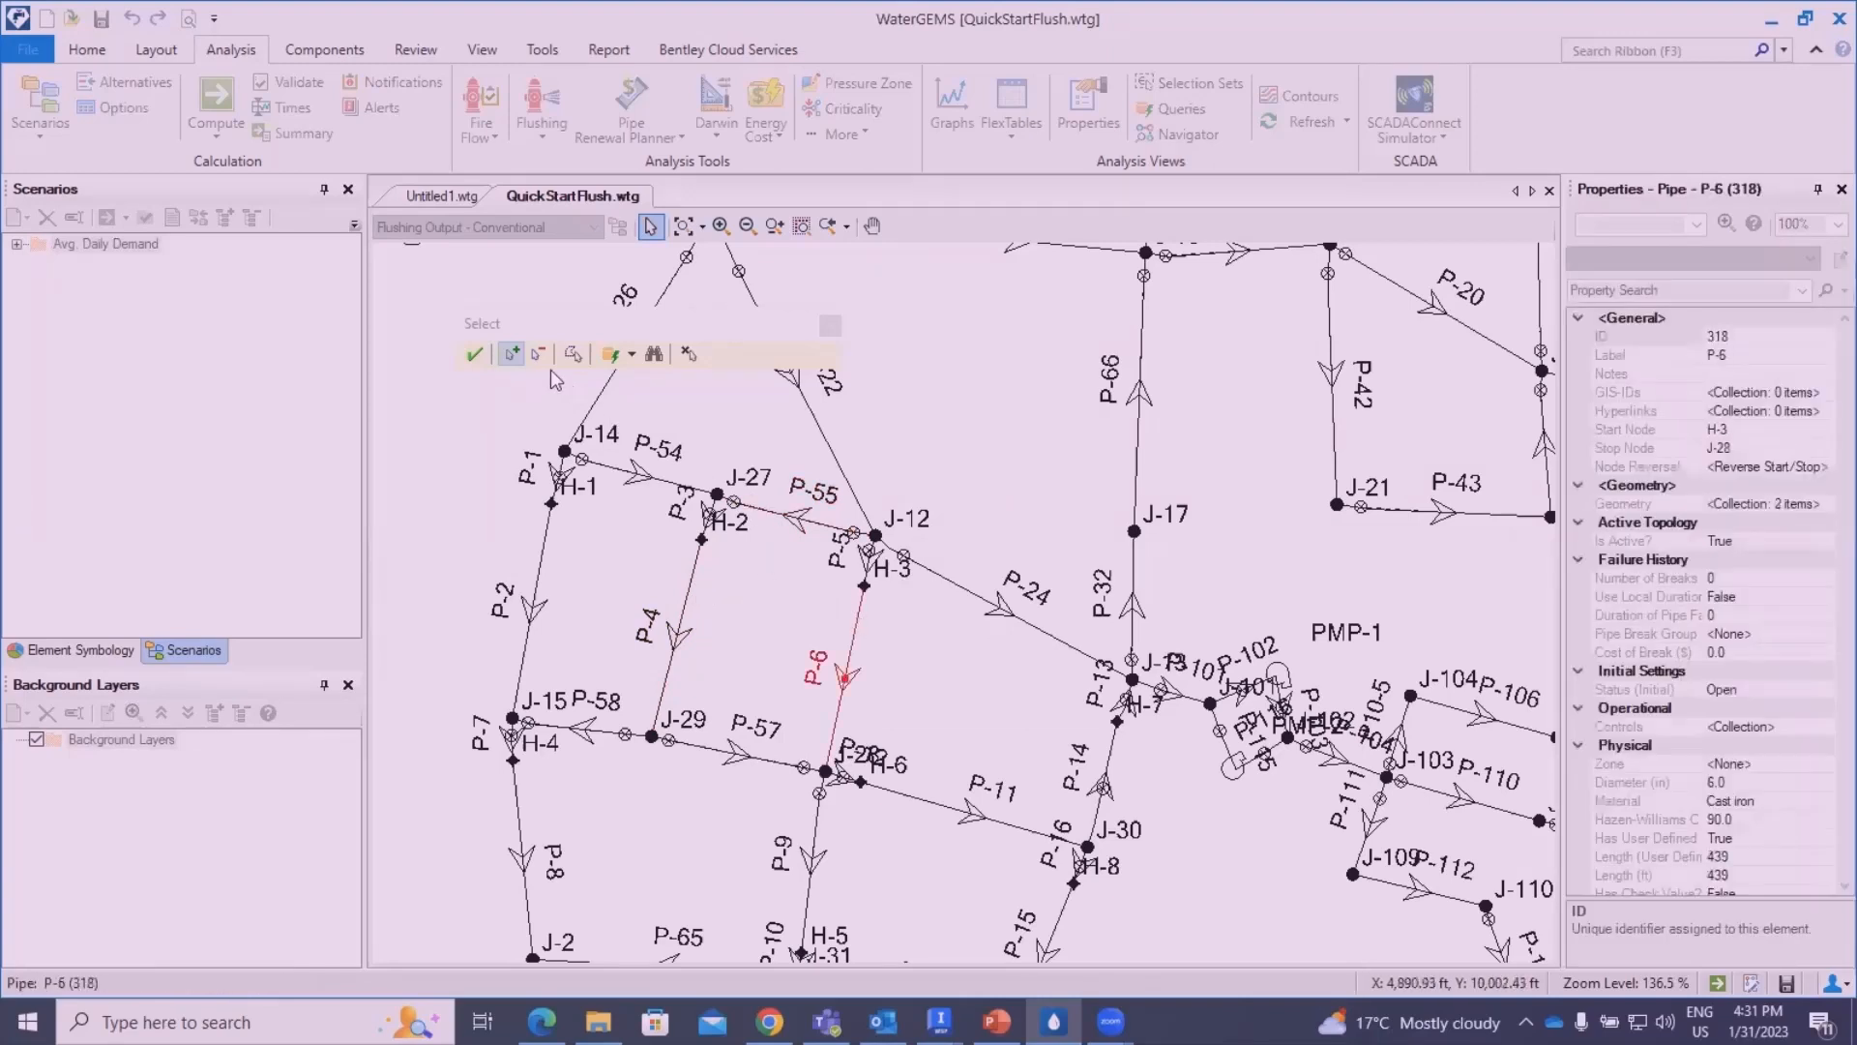
left_click(764, 507)
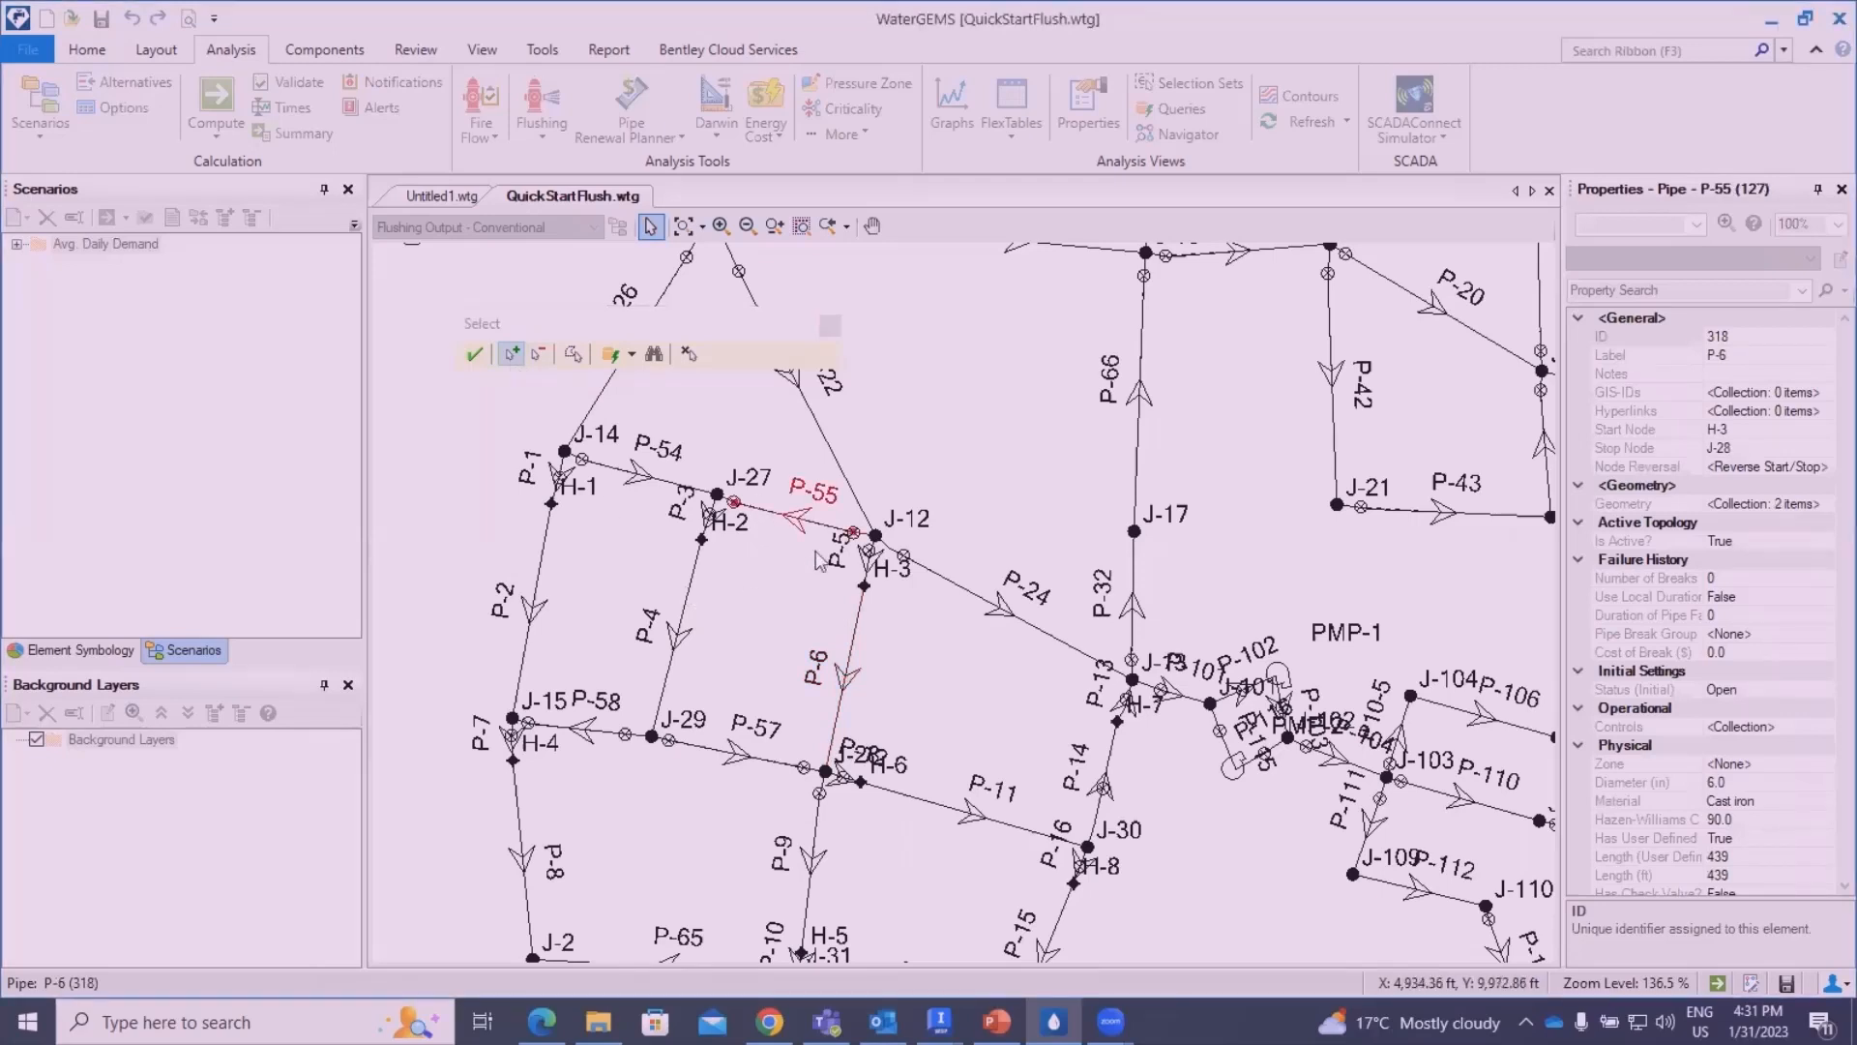
left_click(830, 325)
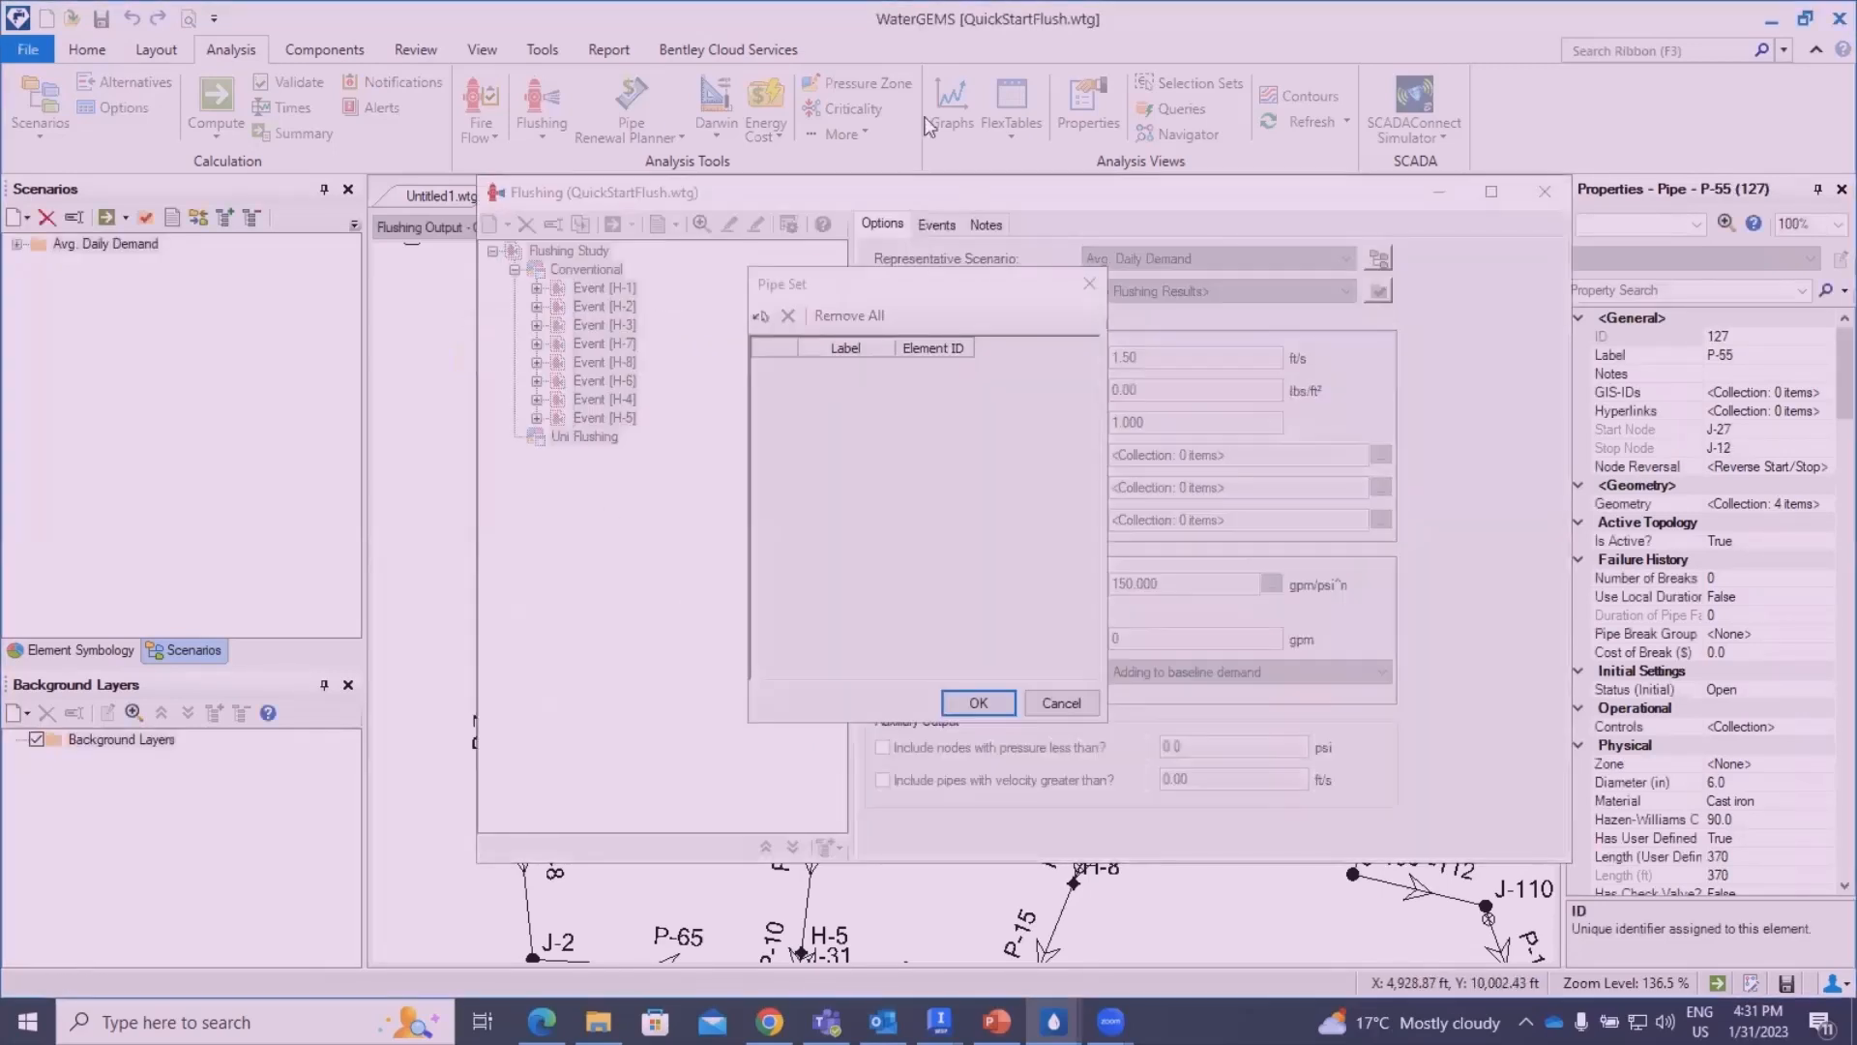
left_click(761, 317)
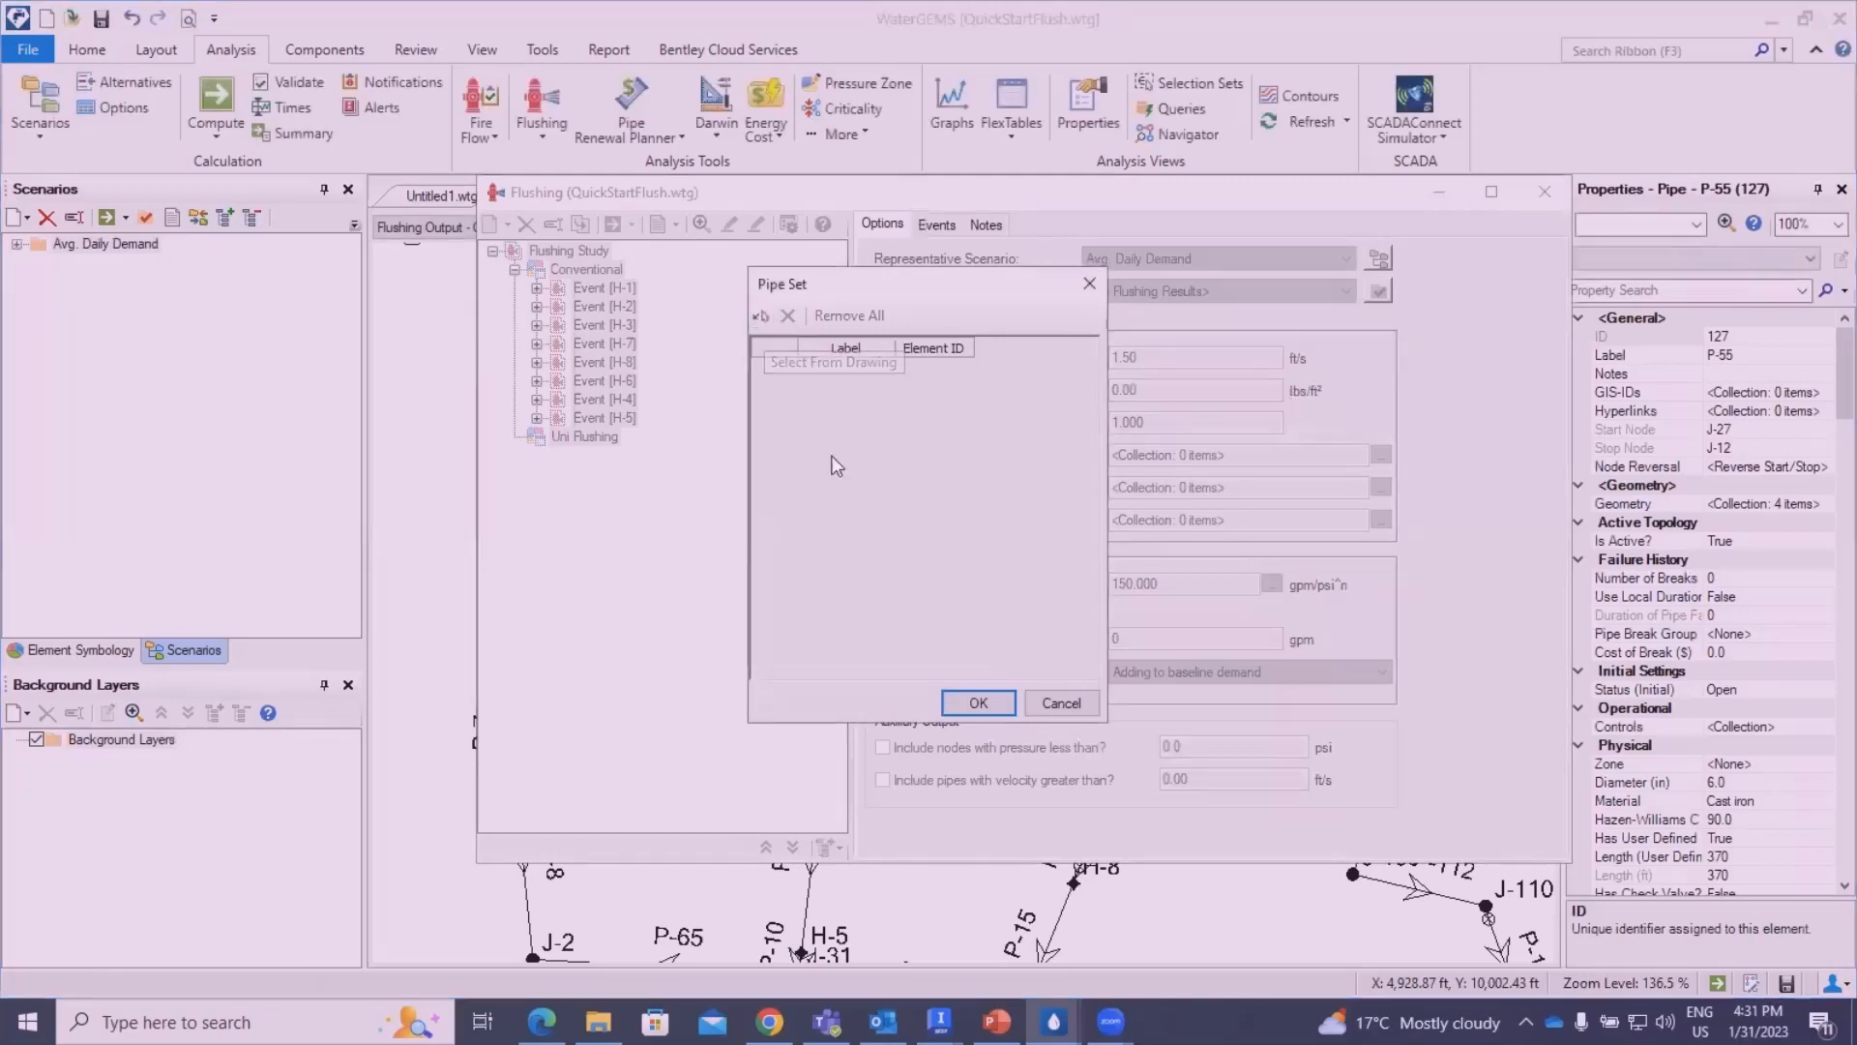
left_click(977, 702)
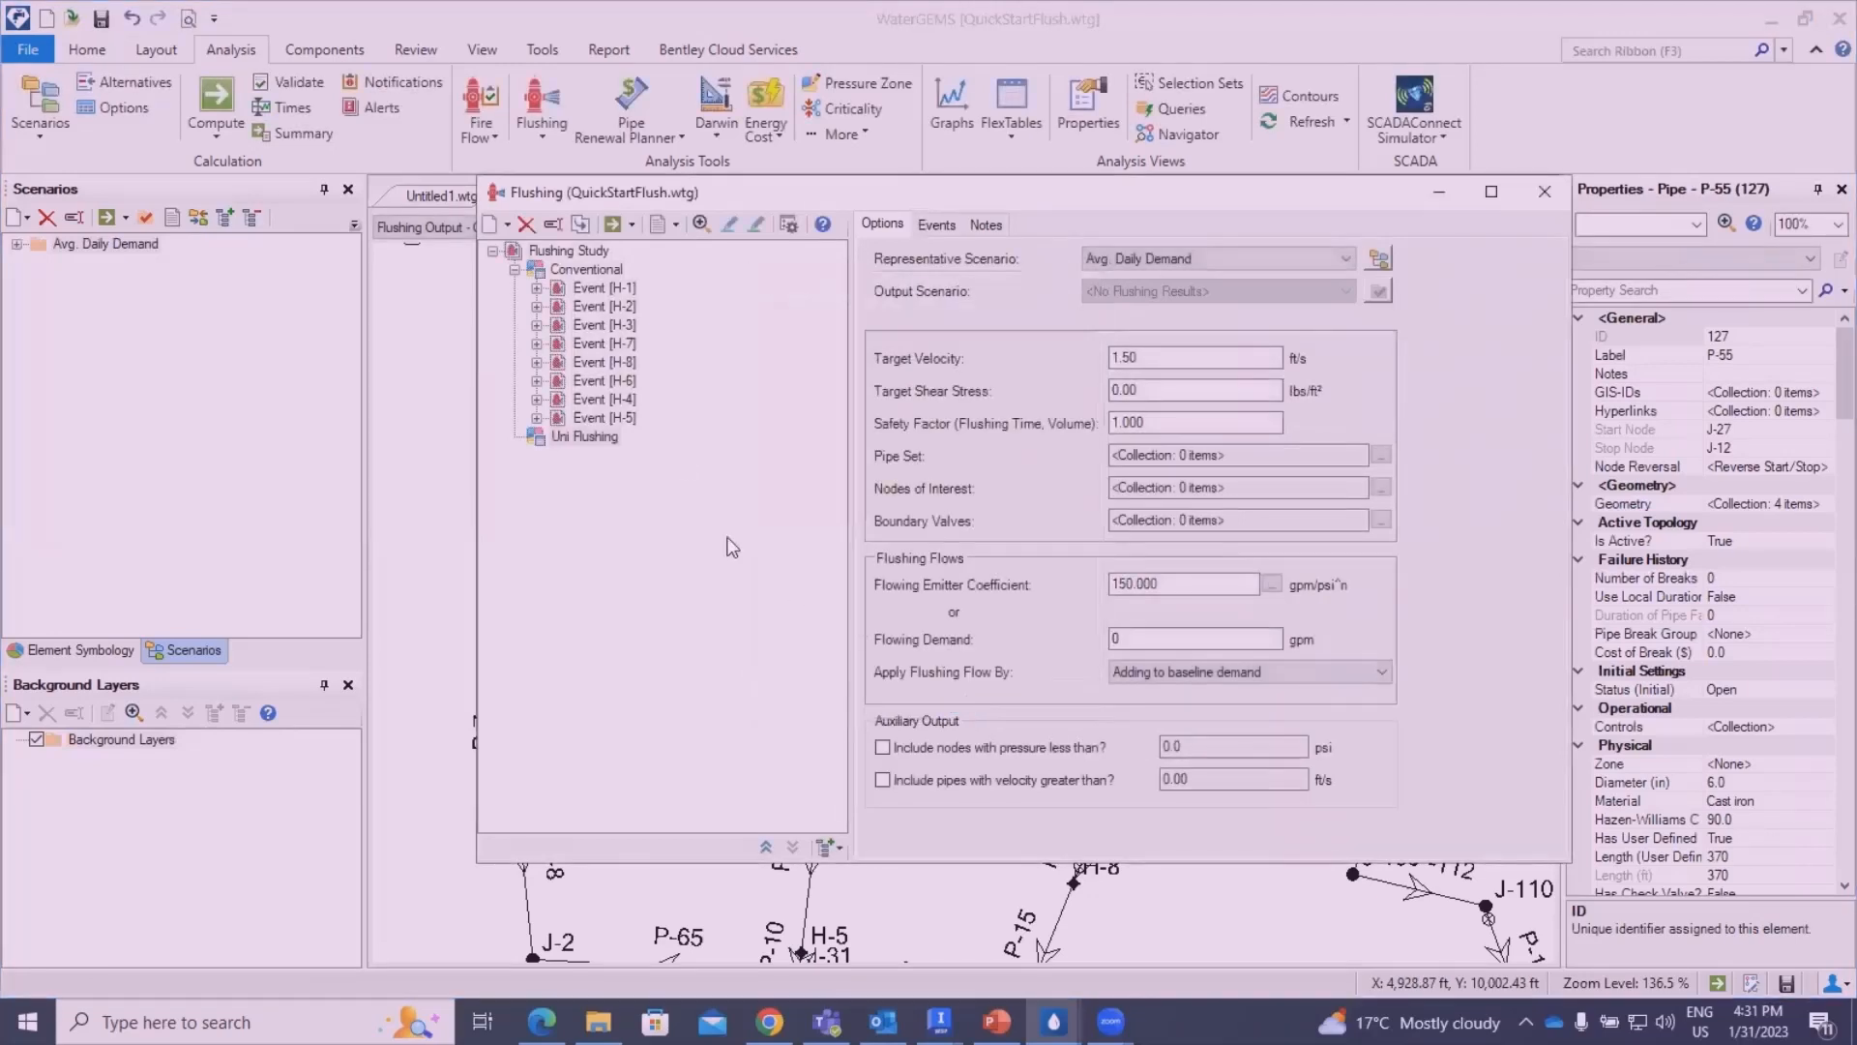
- Start picking the area's pipe set from the drawing and select pipes P-55, P-6, P-57, P-11 and P-24
left_click(1382, 455)
left_click(762, 315)
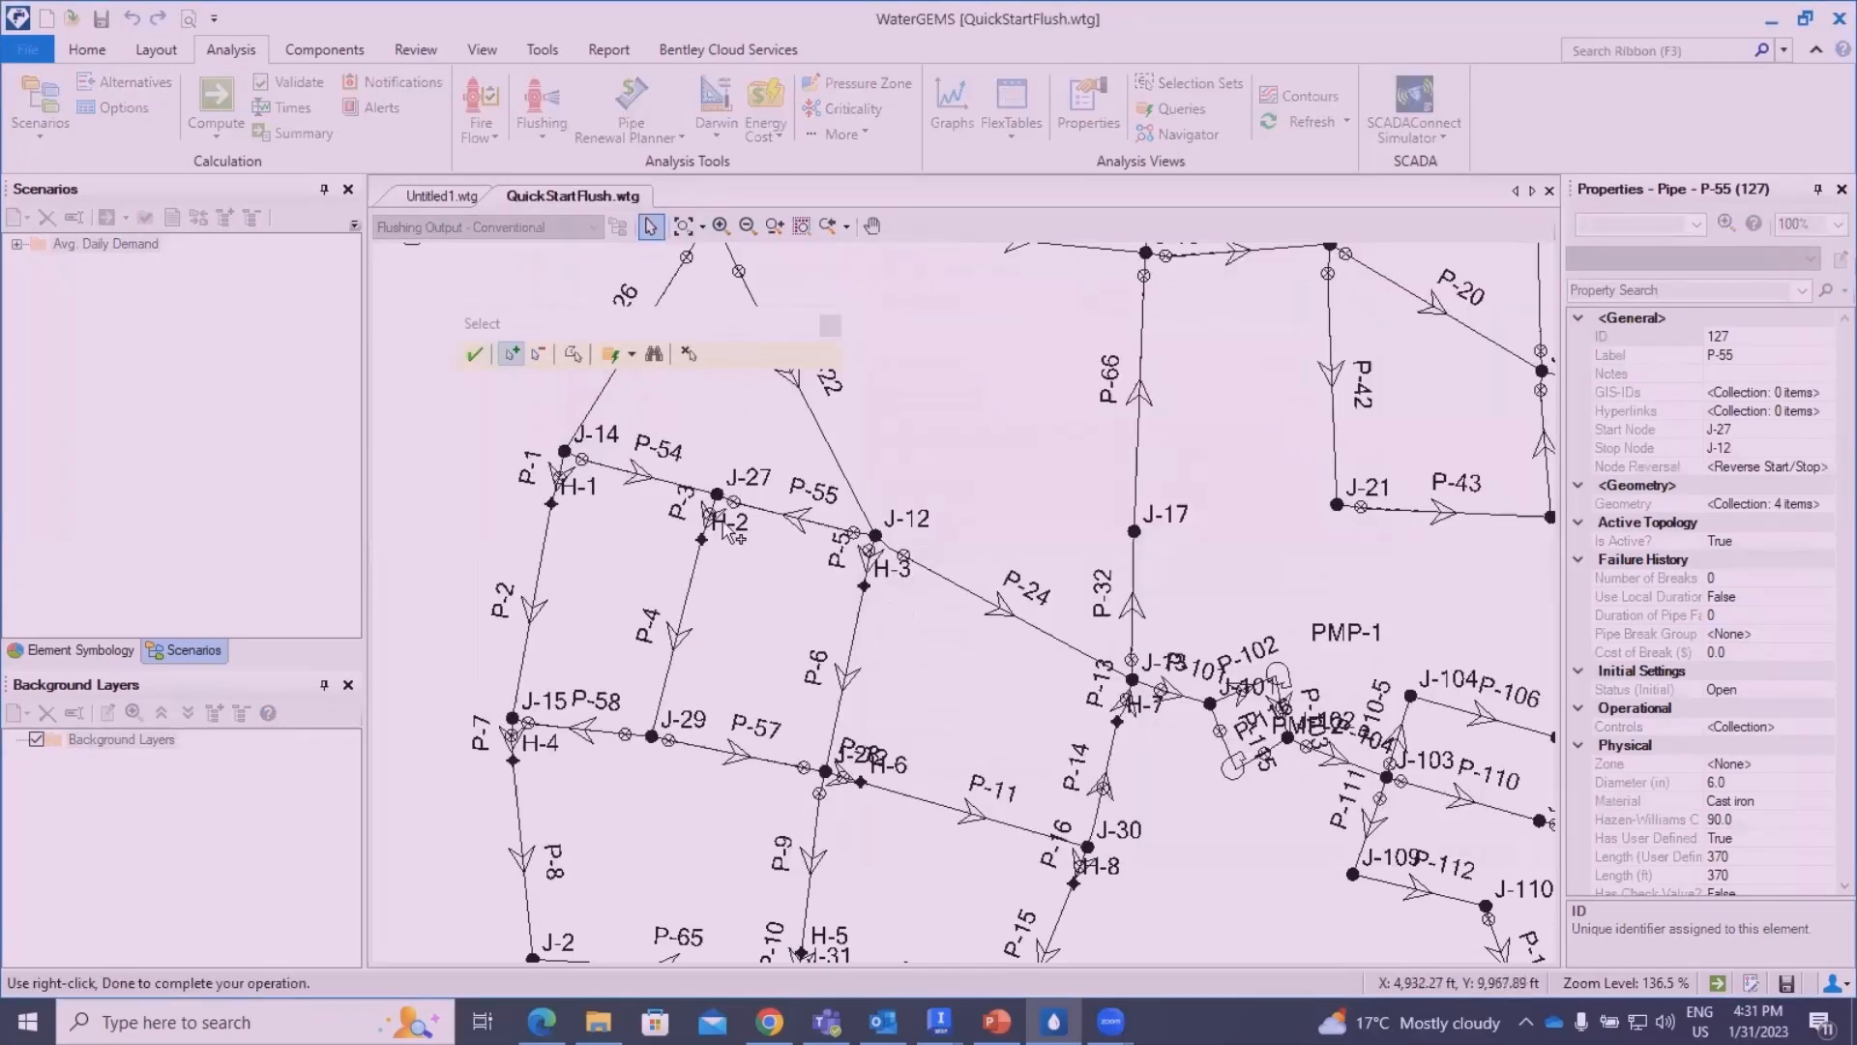
left_click(784, 504)
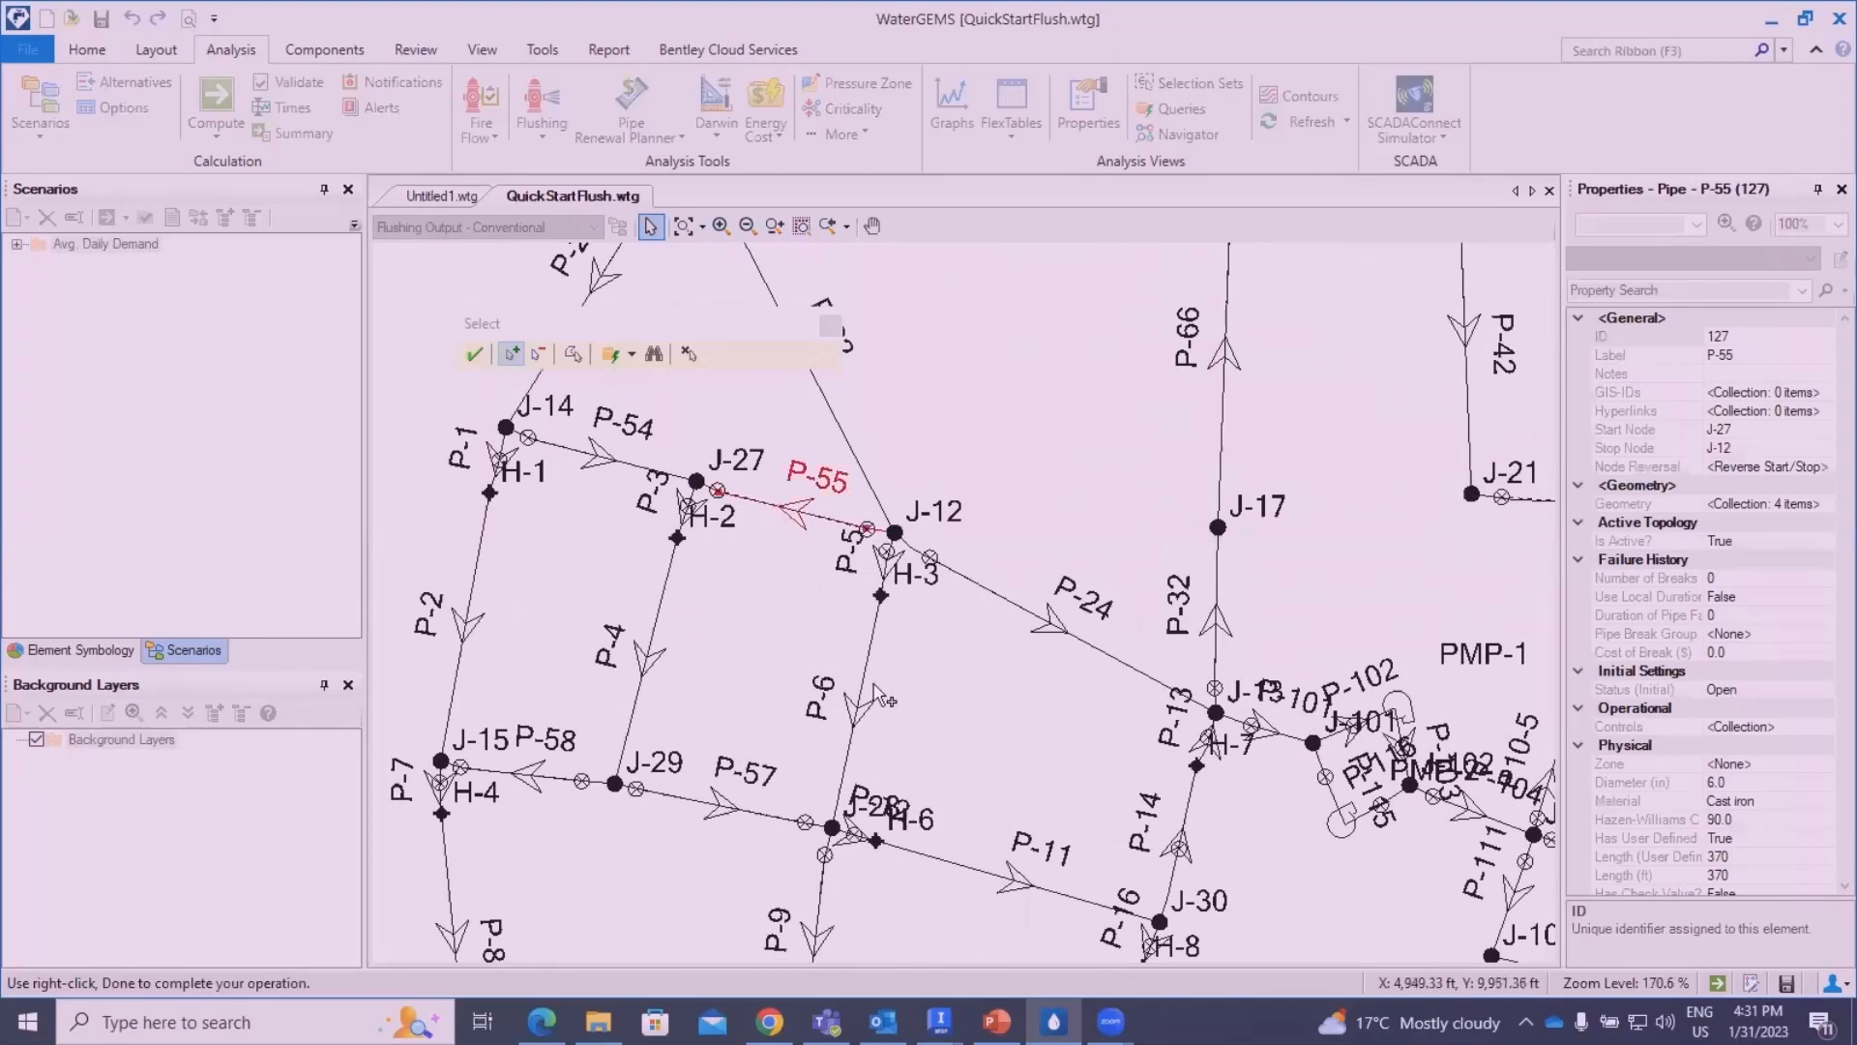
left_click(864, 672)
left_click(786, 824)
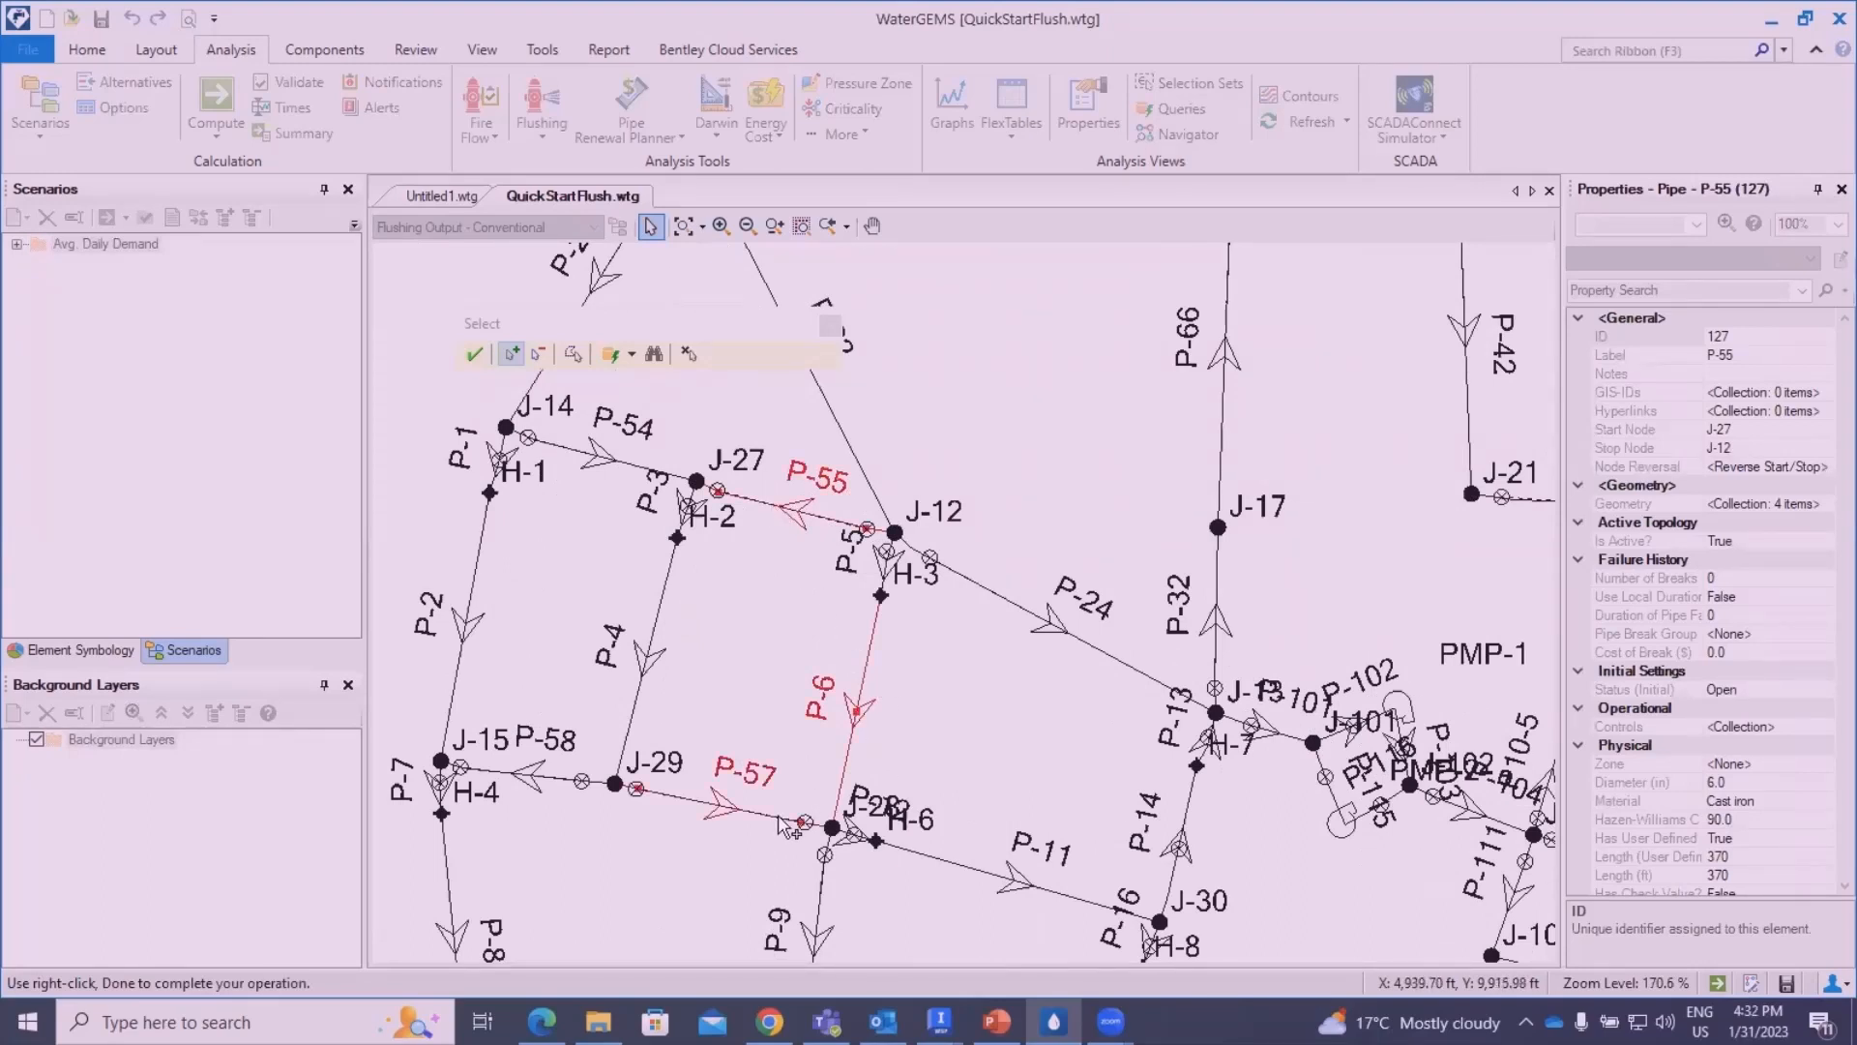
left_click(940, 859)
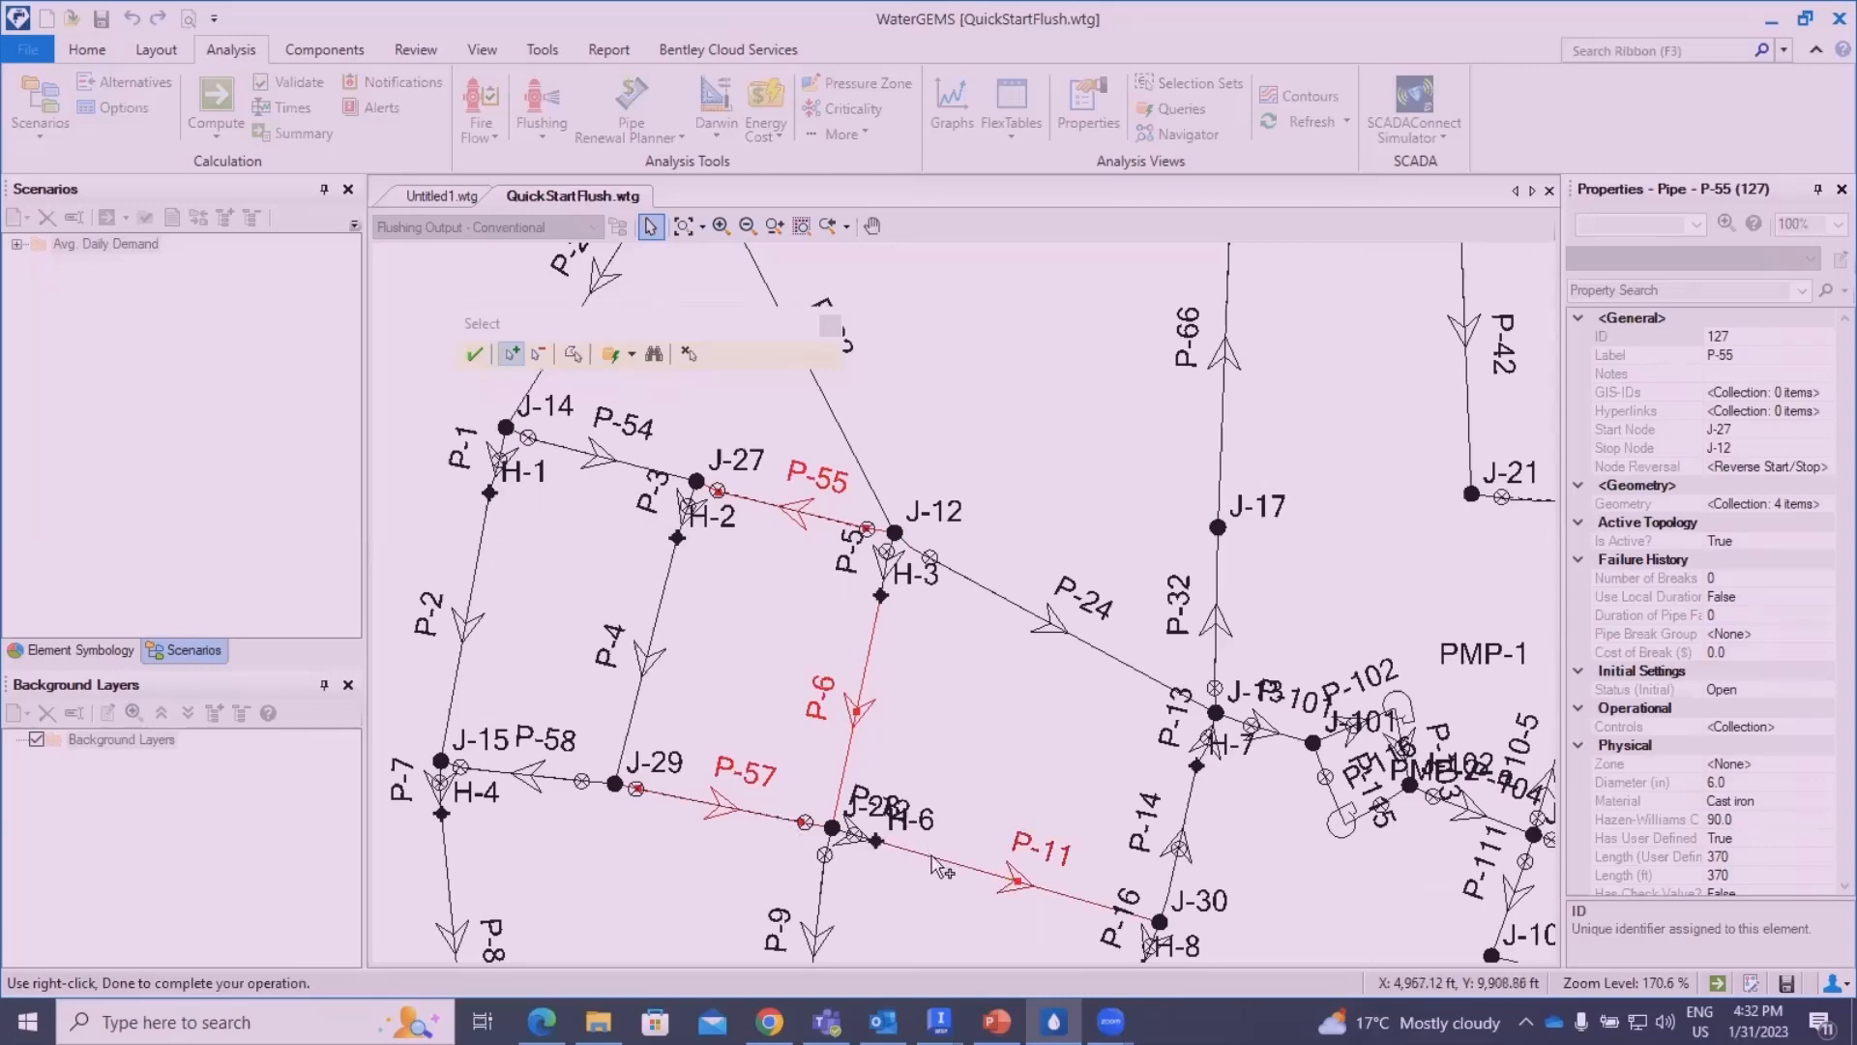
left_click(968, 575)
- Add pipes P-65, P-9, P-63 and P-5 to the selection and accept the pipe set for the Uni Flushing area
scroll(946, 809, "down", 1)
left_click_drag(951, 737, 1049, 481)
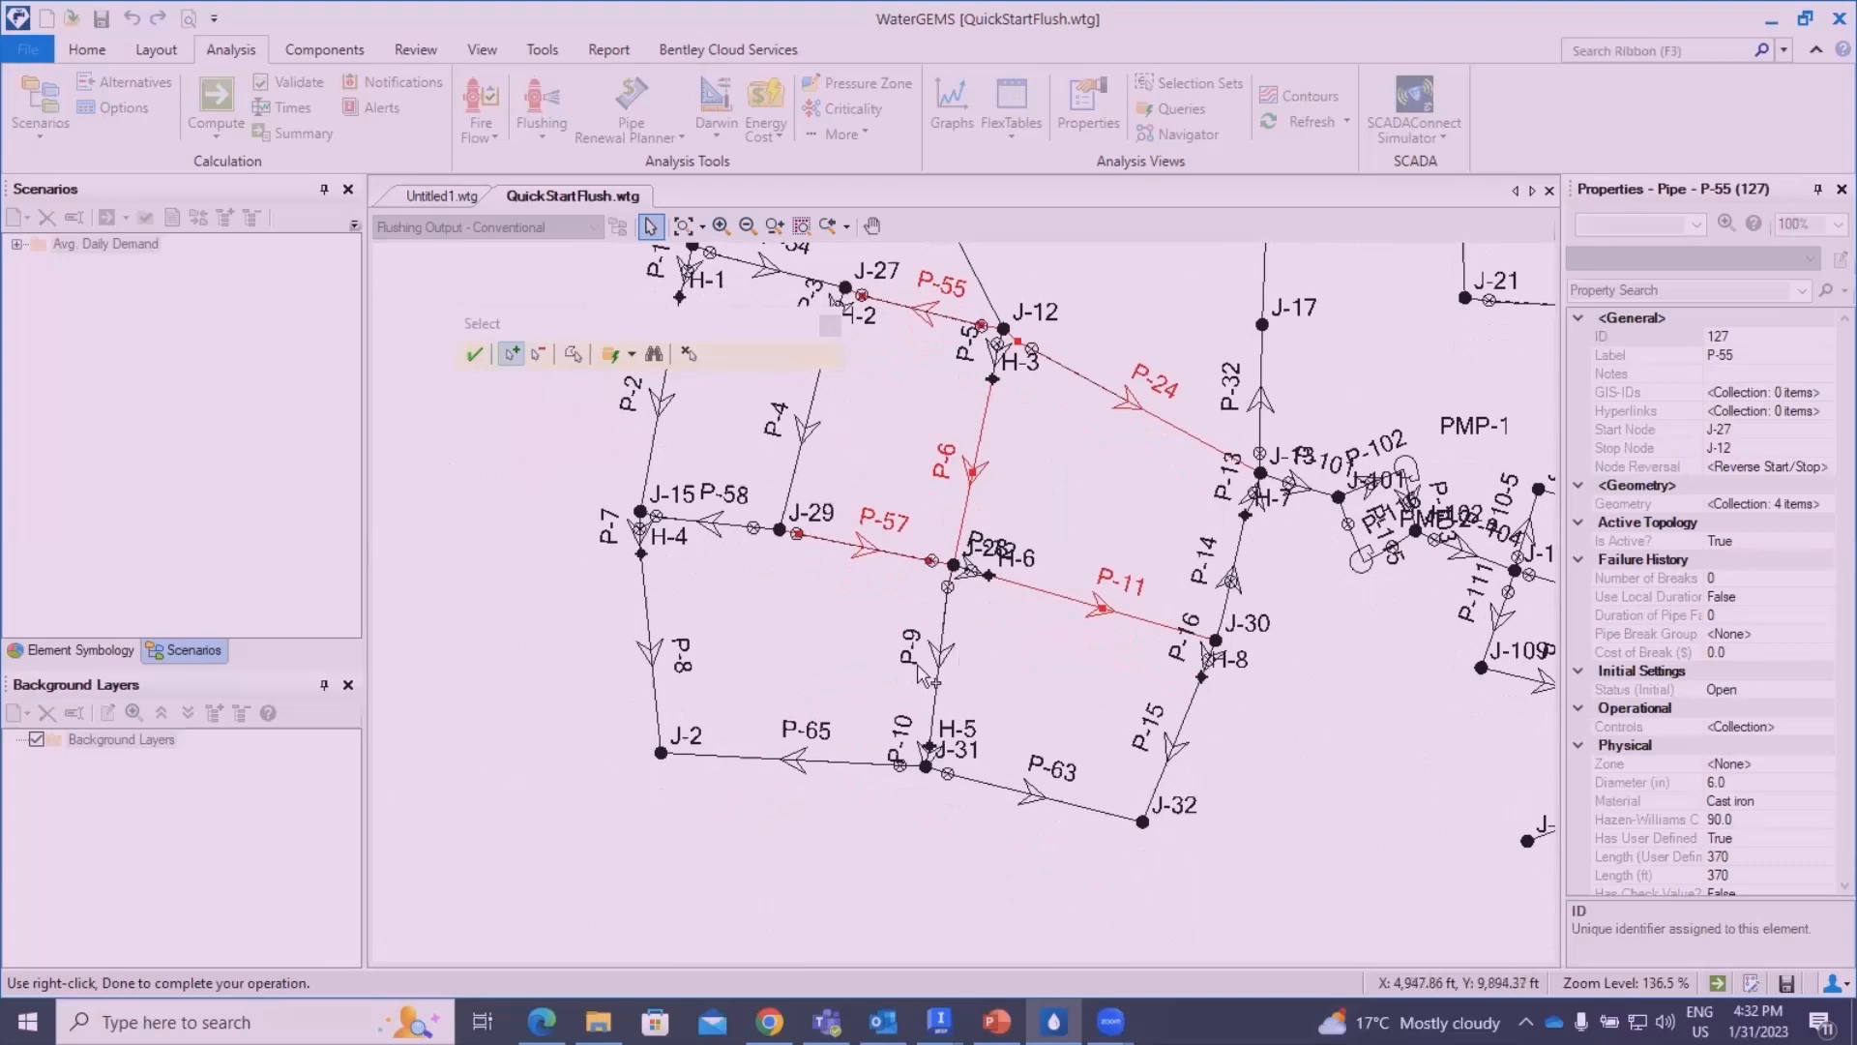
left_click(751, 757)
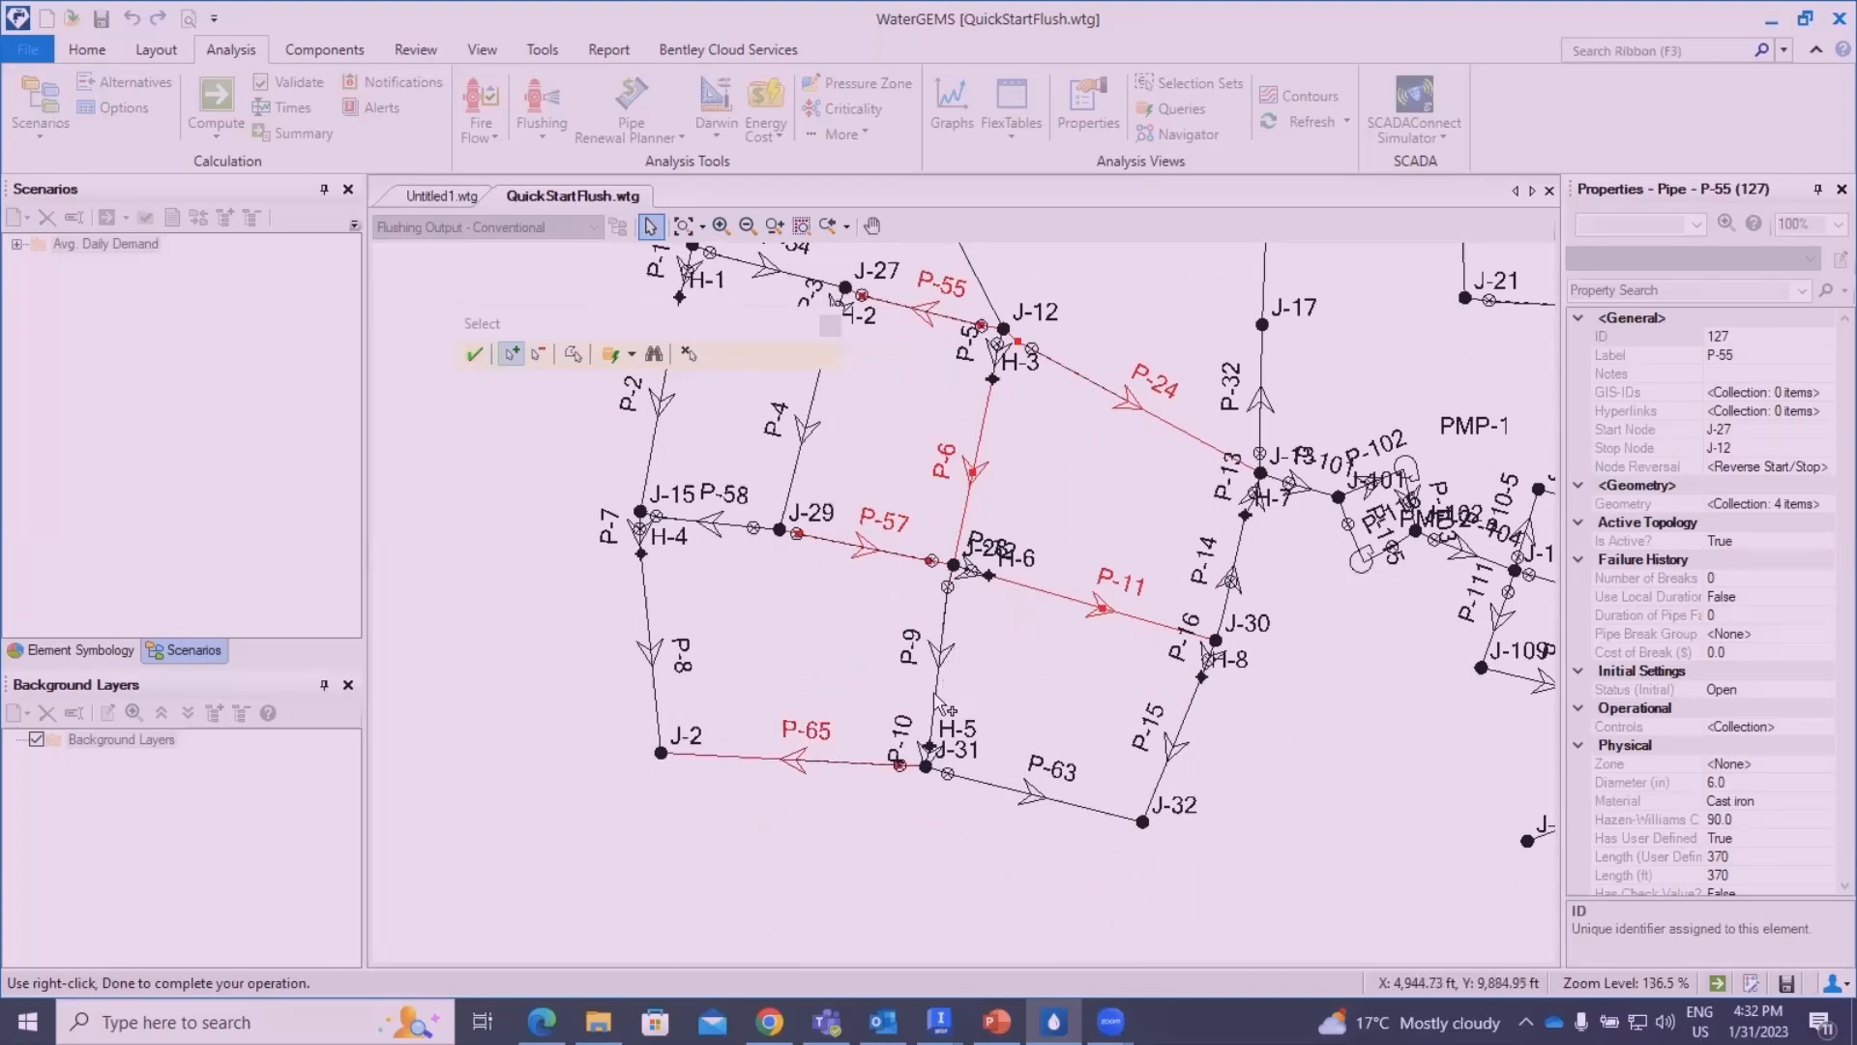
left_click(936, 694)
left_click(1074, 803)
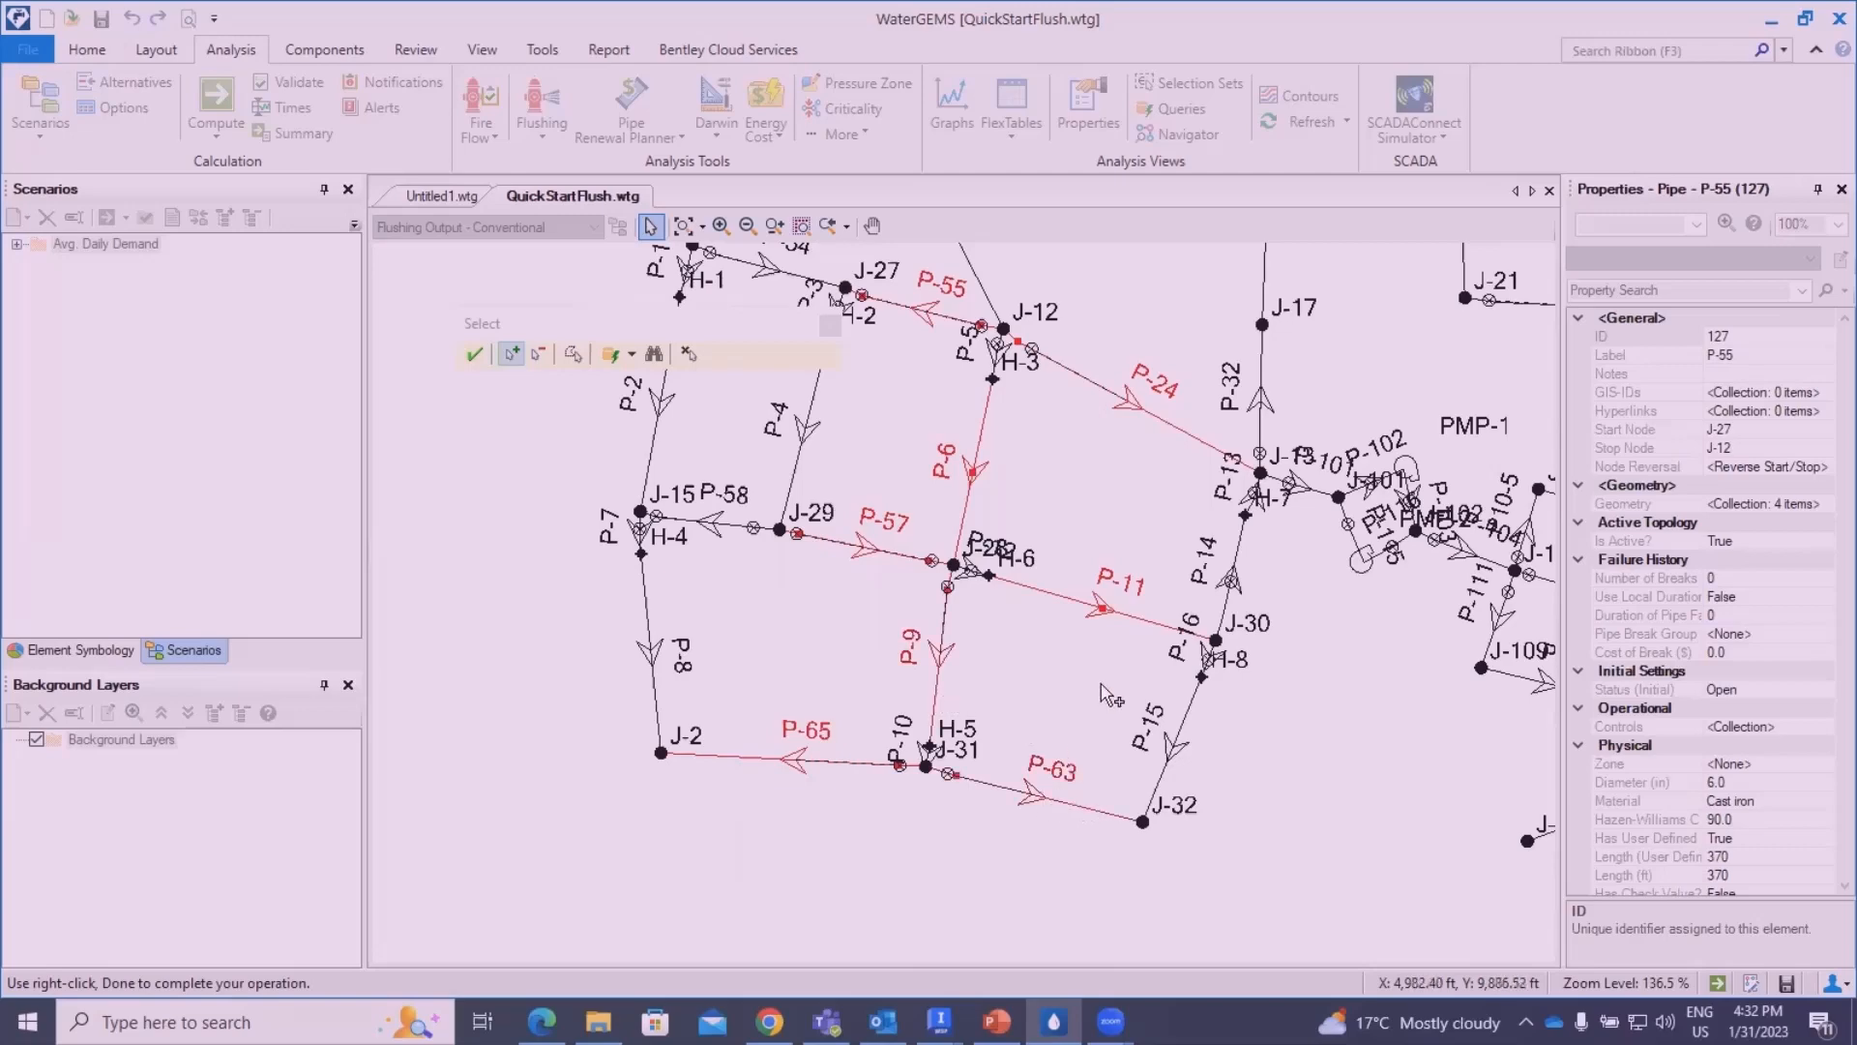
scroll(1007, 366, "up", 5)
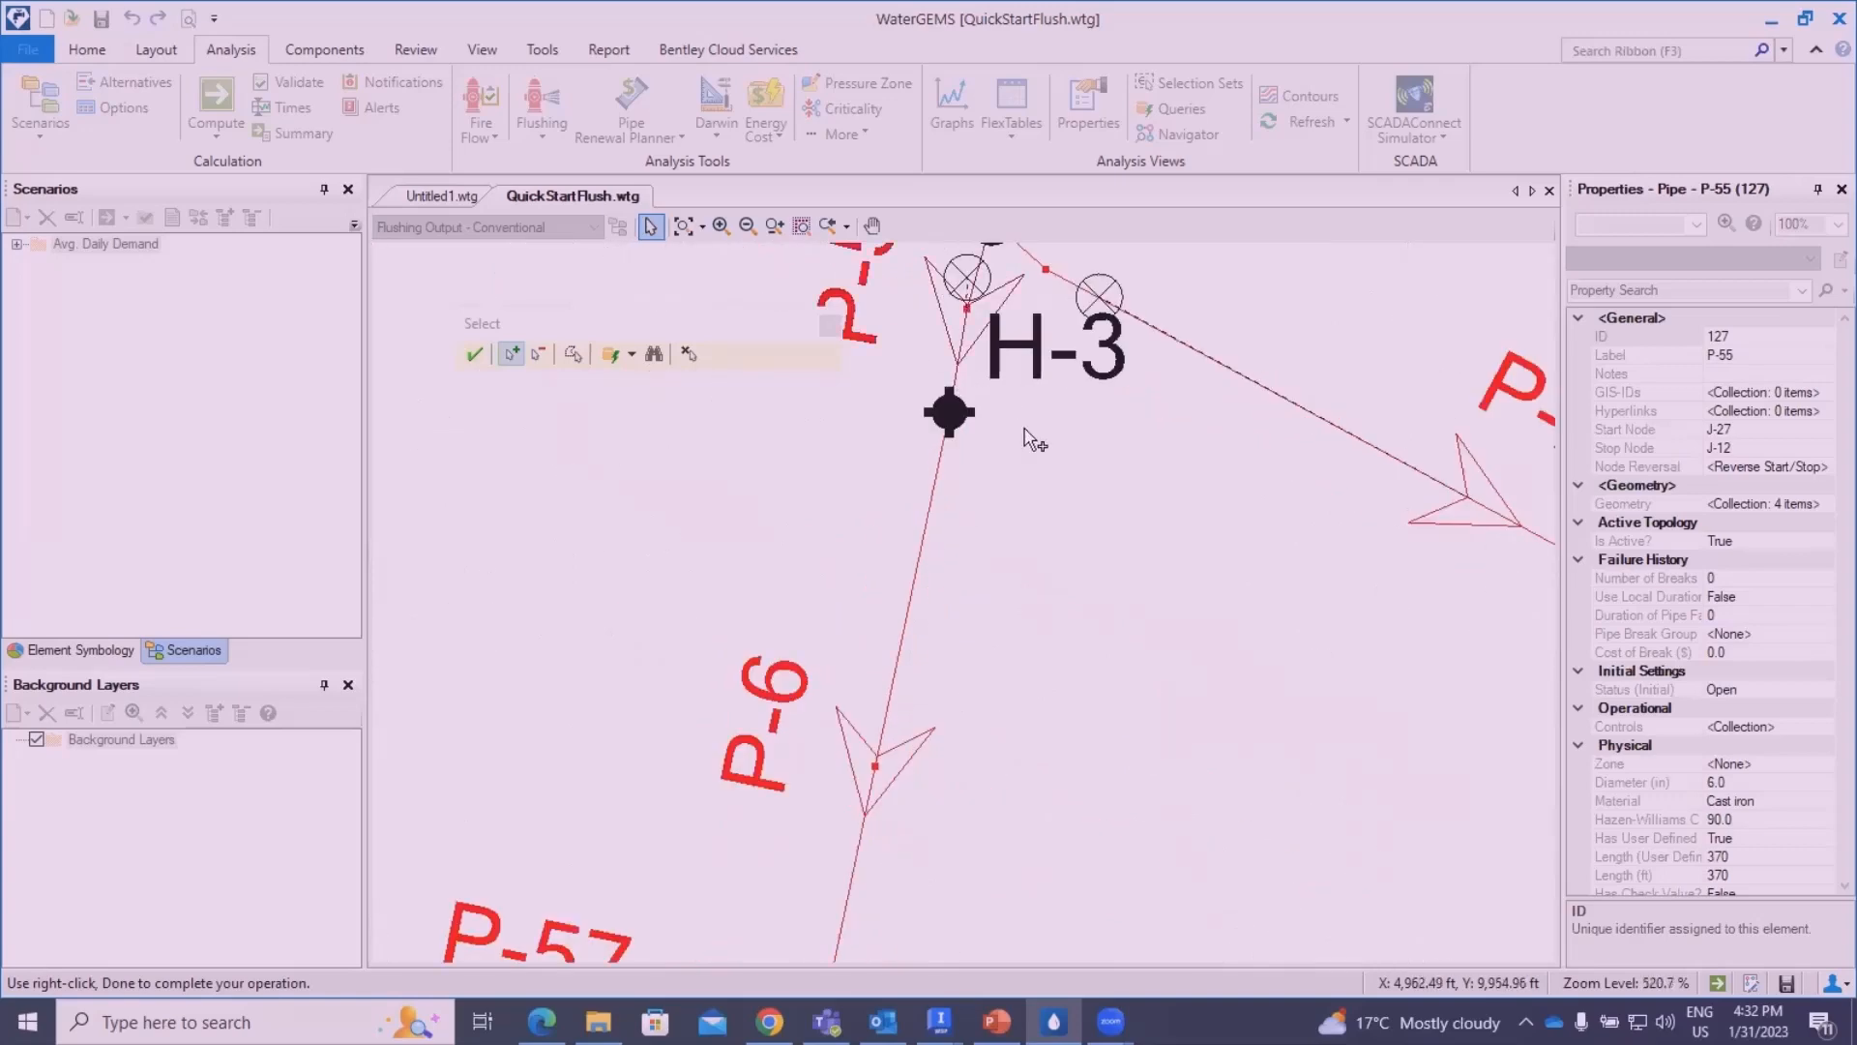
scroll(1031, 580, "down", 3)
scroll(1054, 776, "down", 3)
left_click_drag(1085, 674, 1042, 469)
mouse_move(1023, 751)
left_mouse_down()
mouse_move(1021, 720)
mouse_move(1023, 807)
left_mouse_up()
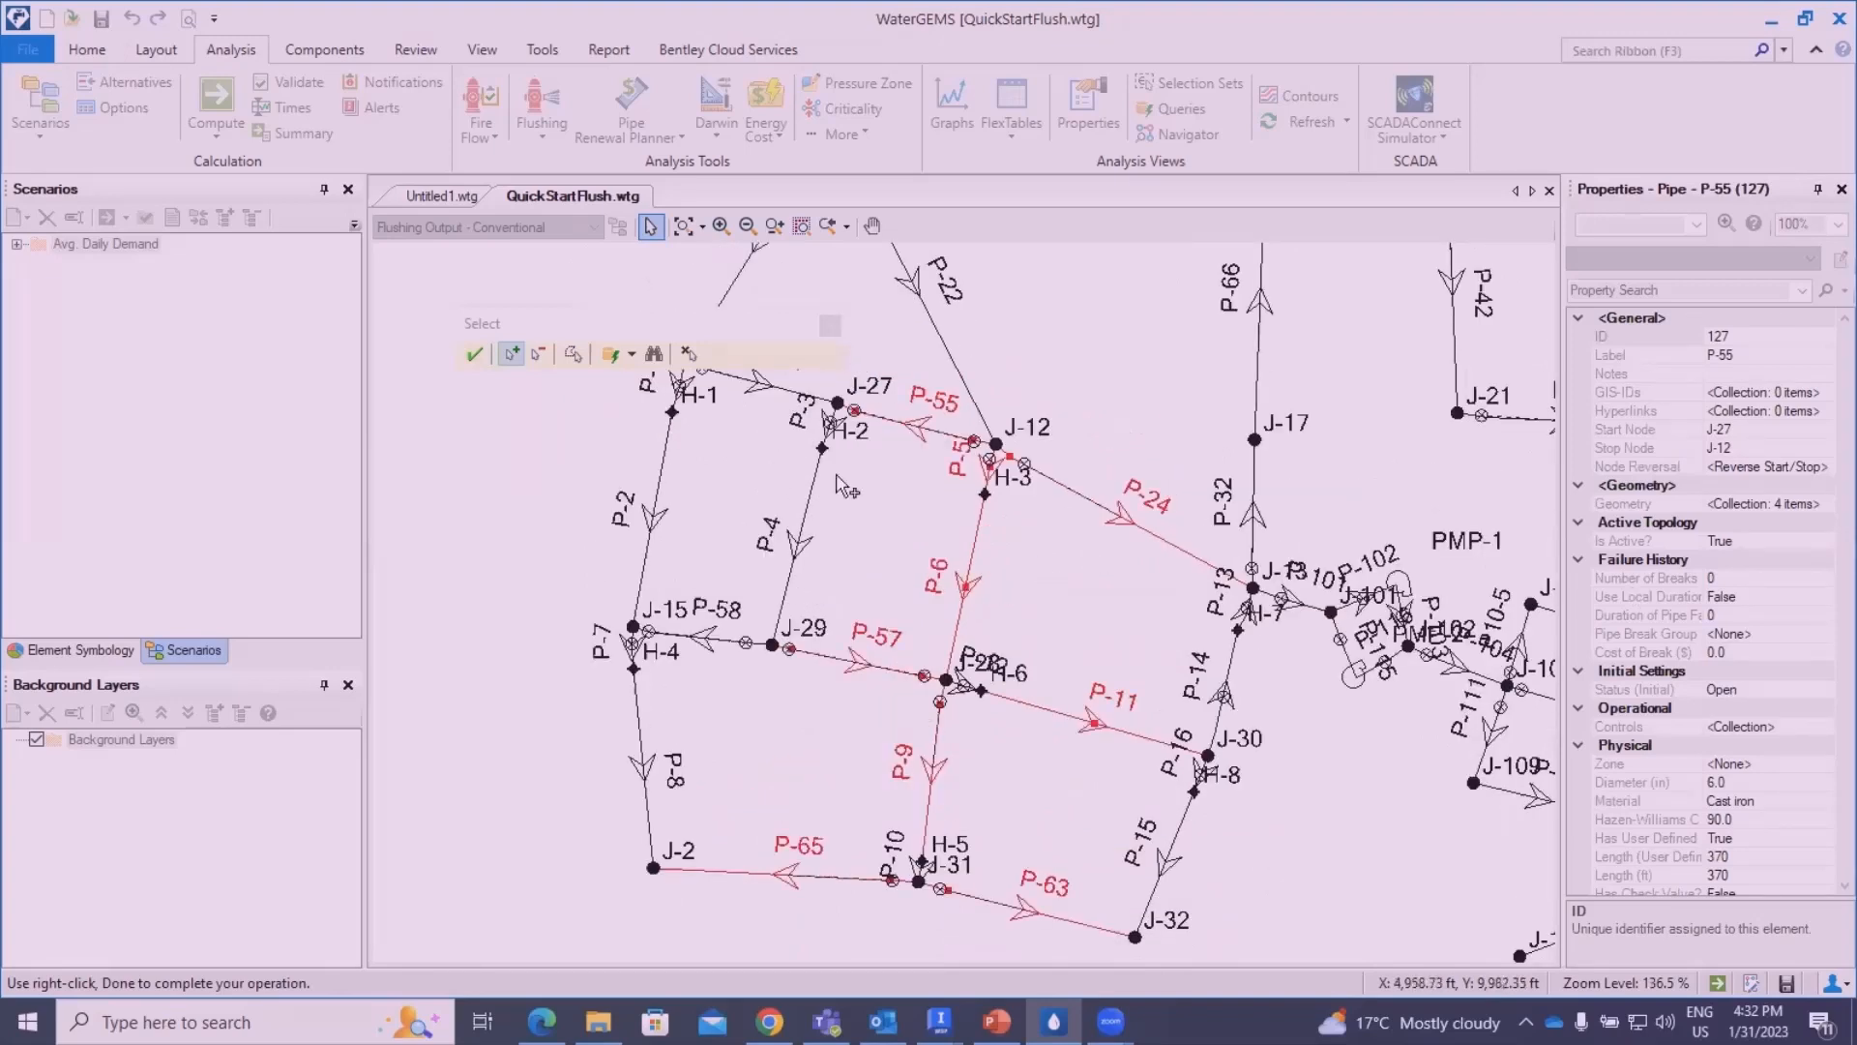
left_click(474, 356)
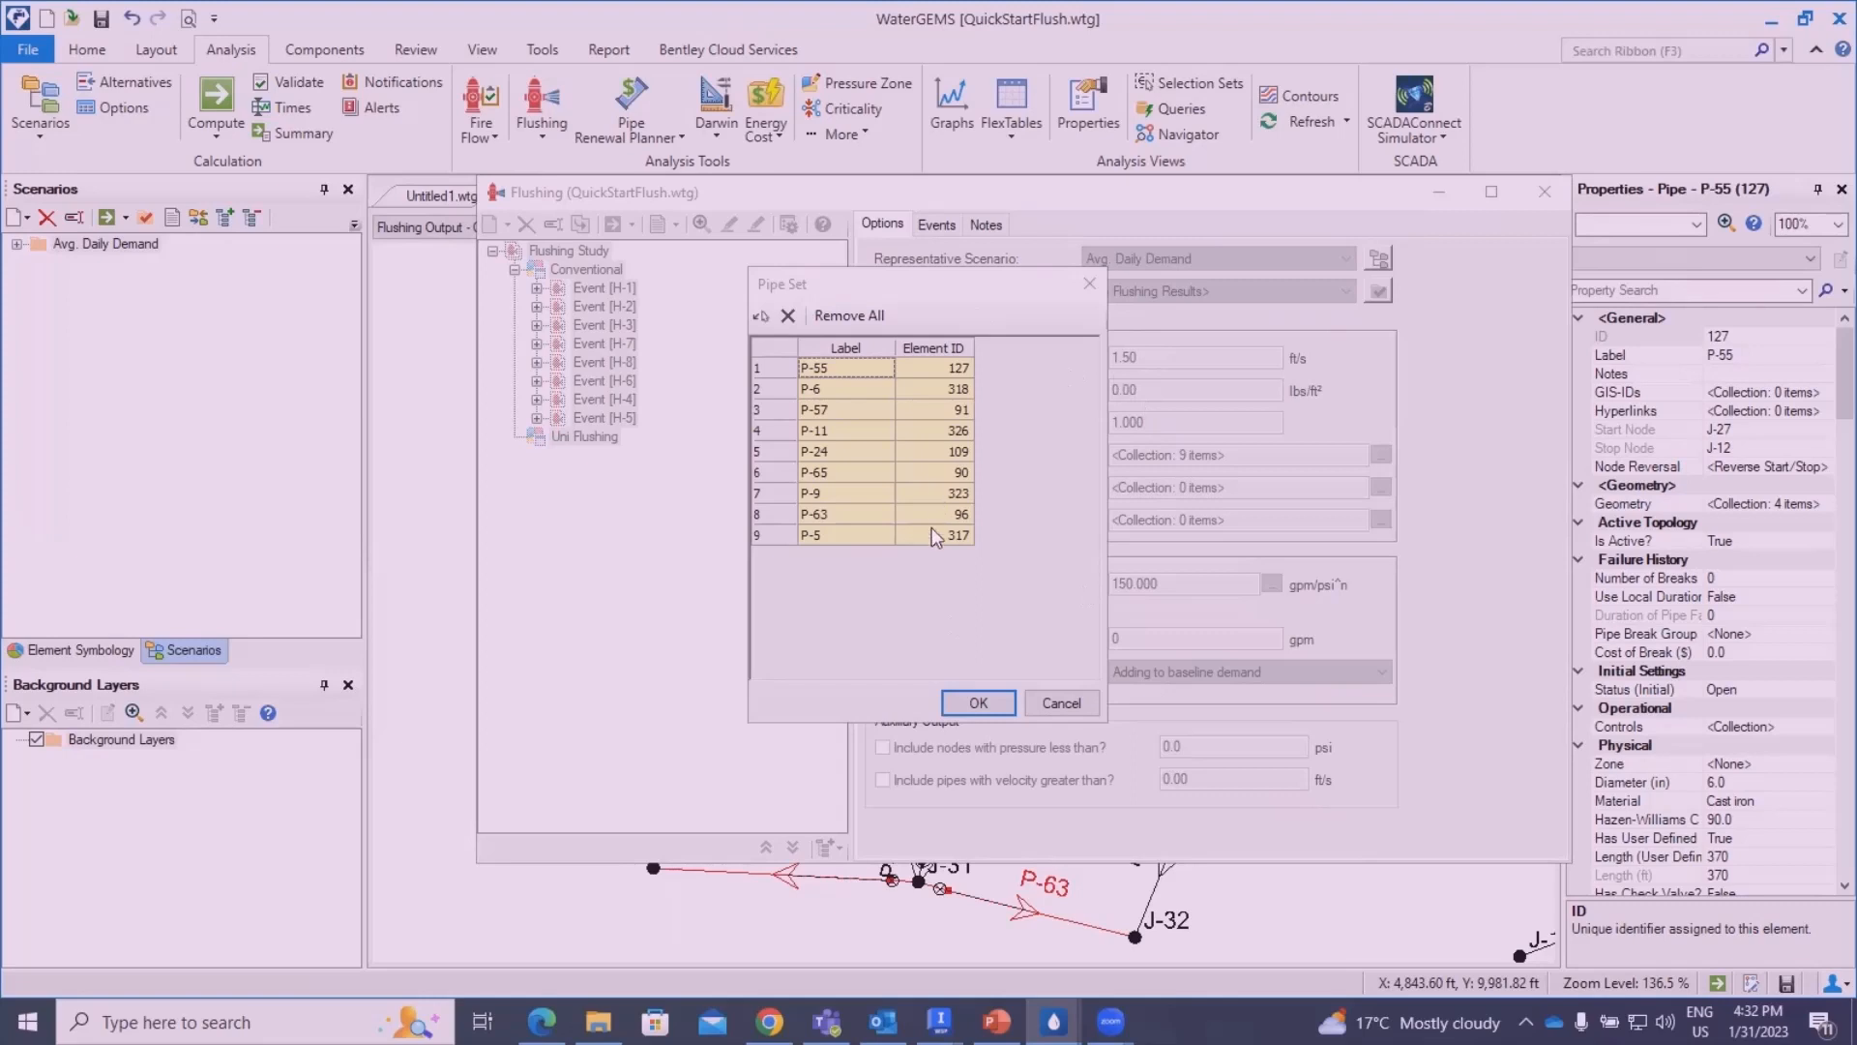
left_click(979, 704)
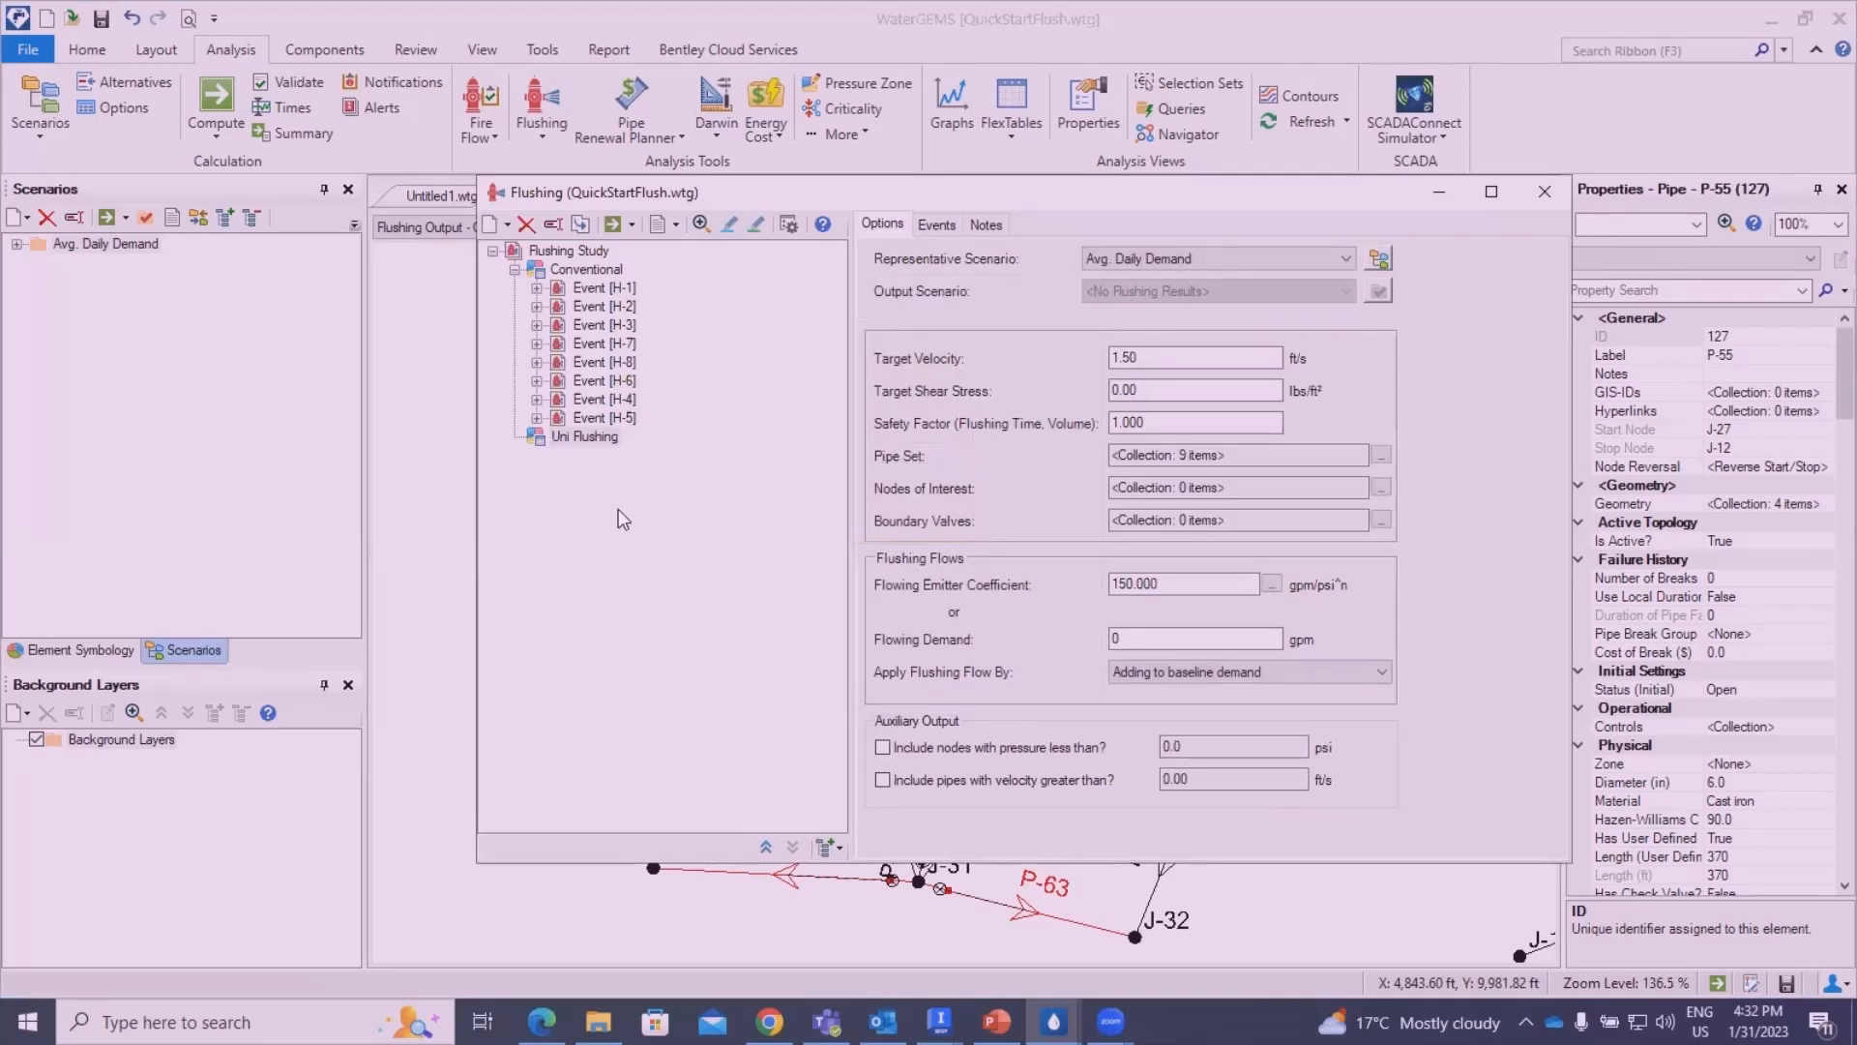
- Add a new unidirectional event to the Uni Flushing area and set the drawing selection to add operational elements
right_click(577, 443)
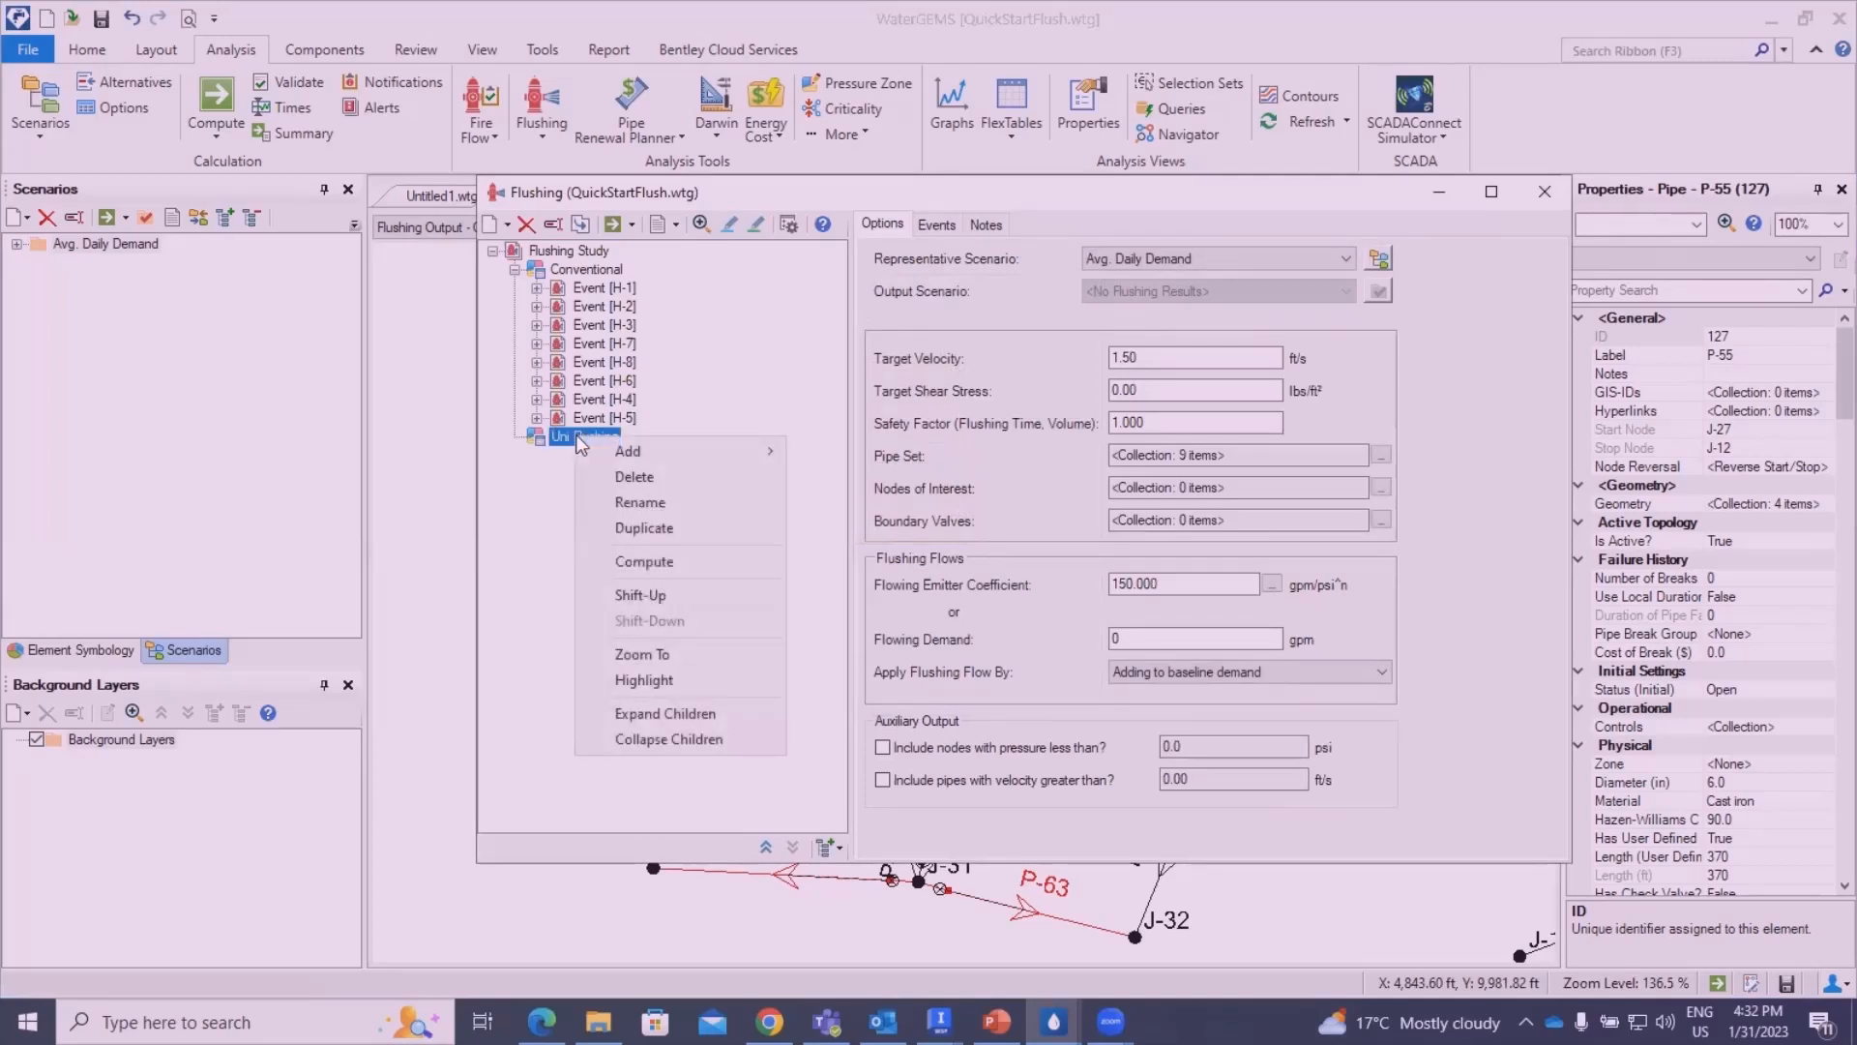
mouse_move(619, 451)
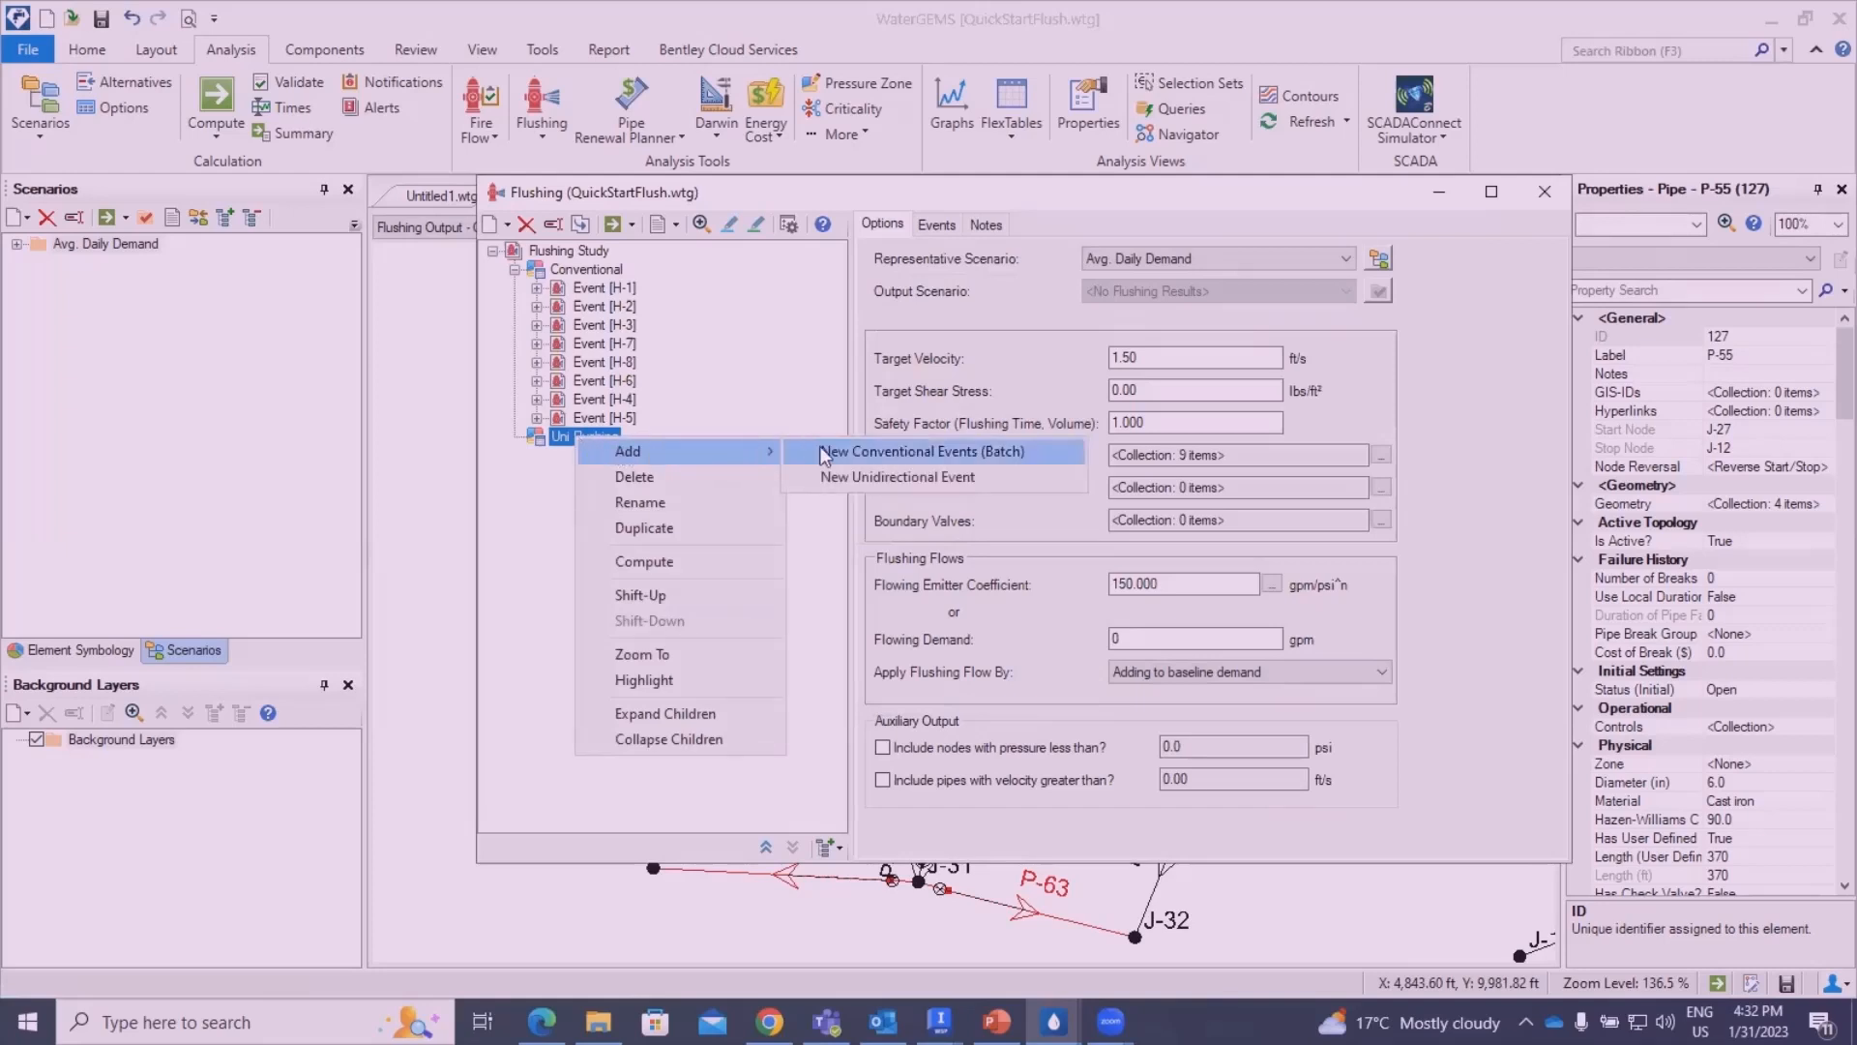
left_click(870, 476)
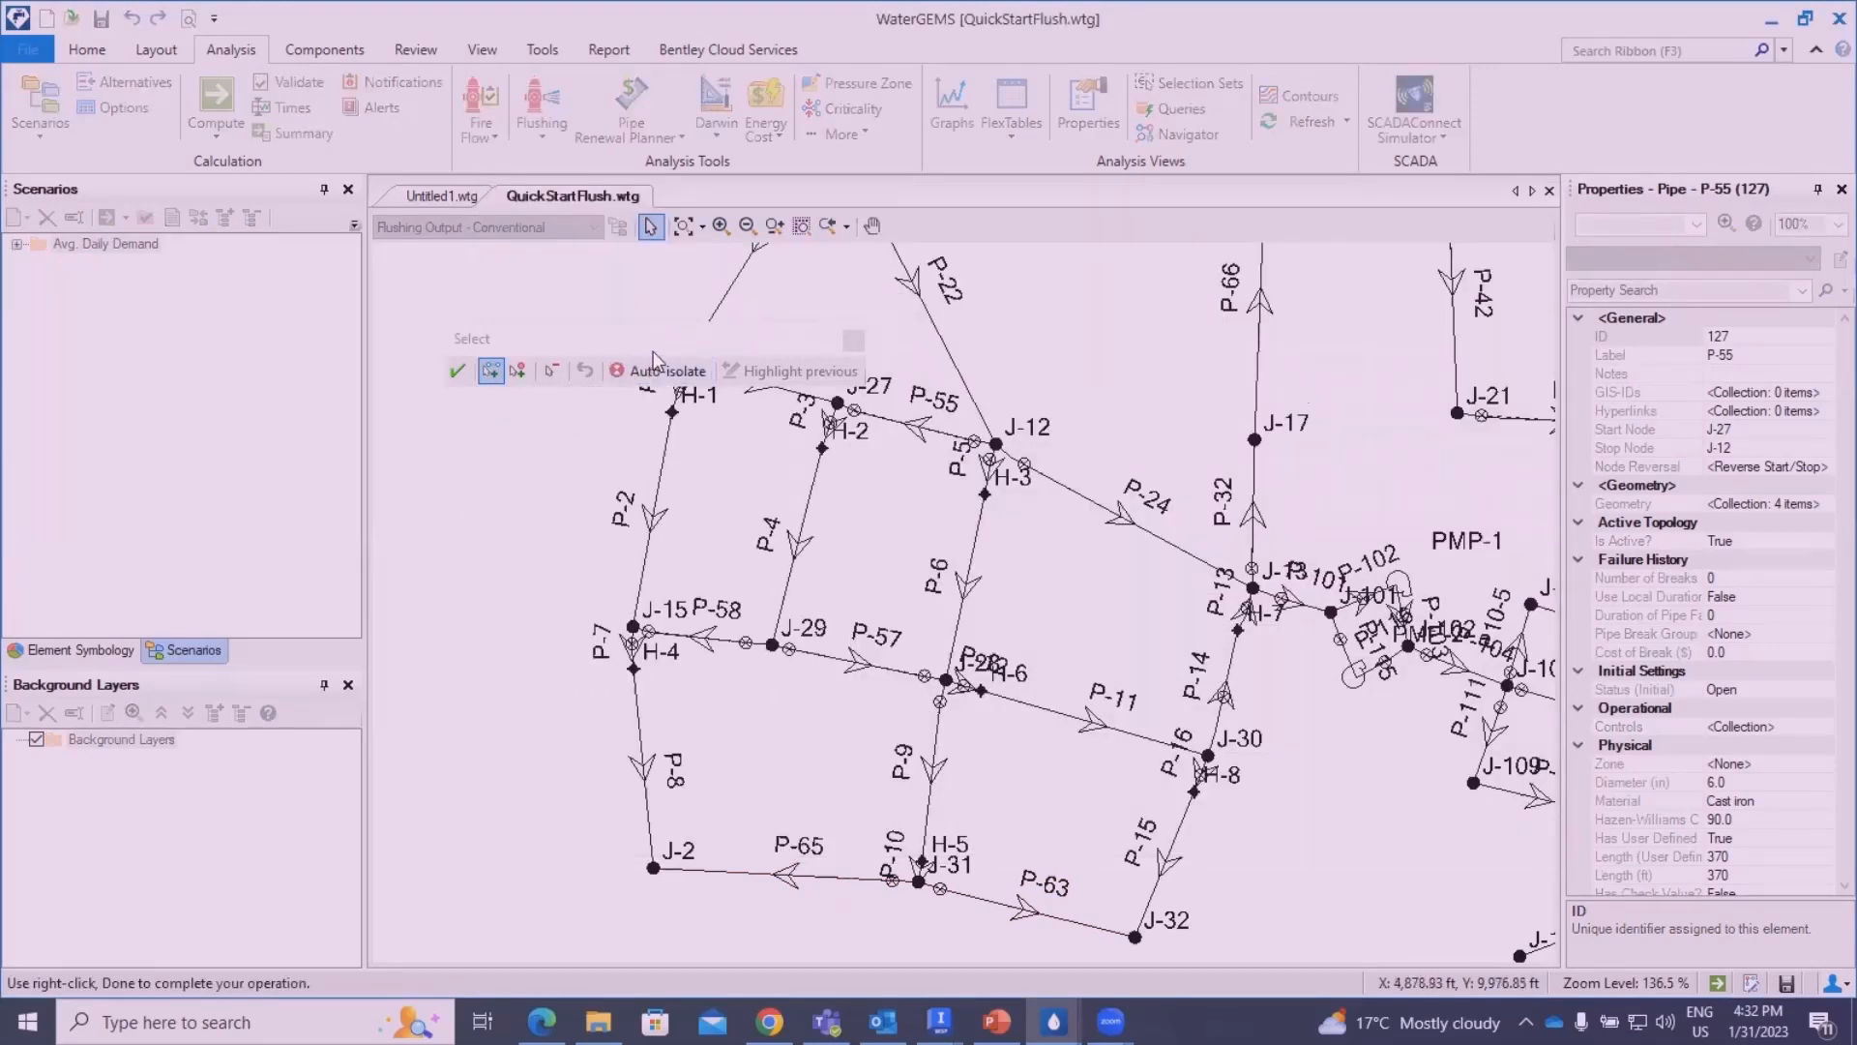
left_click(700, 339)
left_click_drag(699, 339, 680, 301)
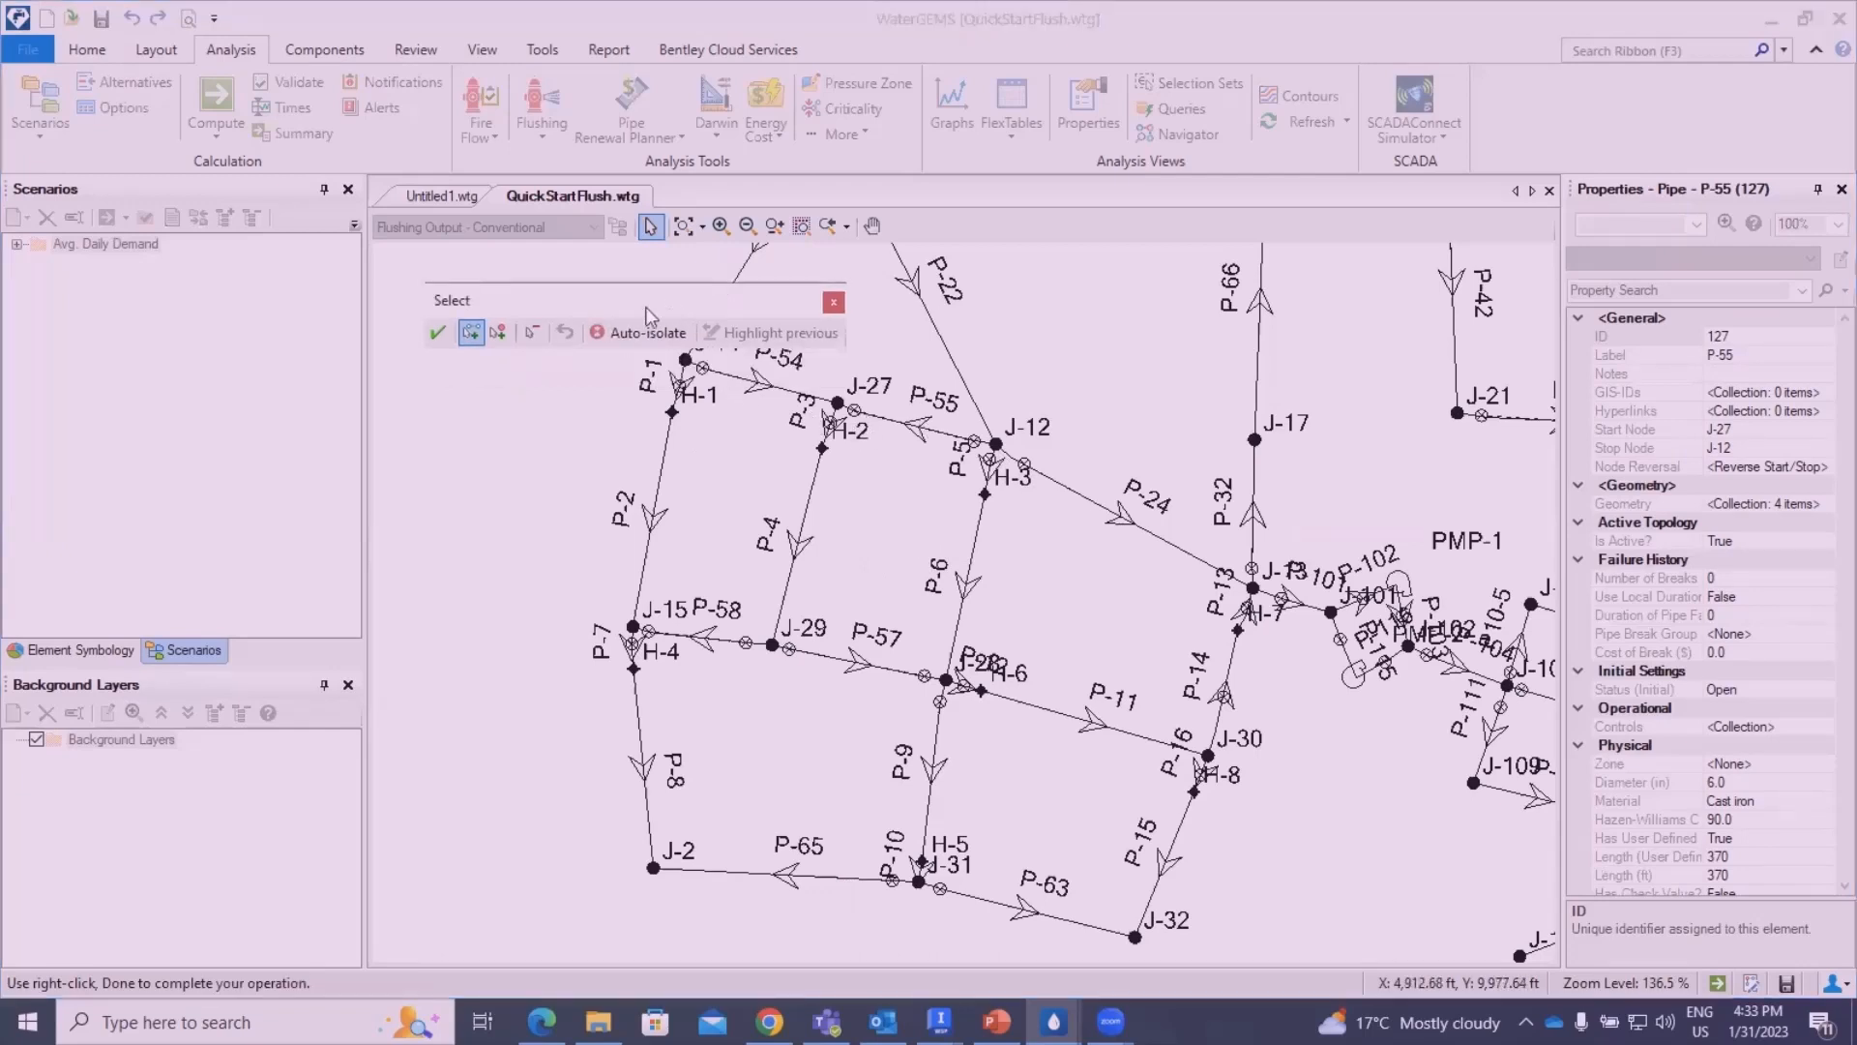
left_click(498, 335)
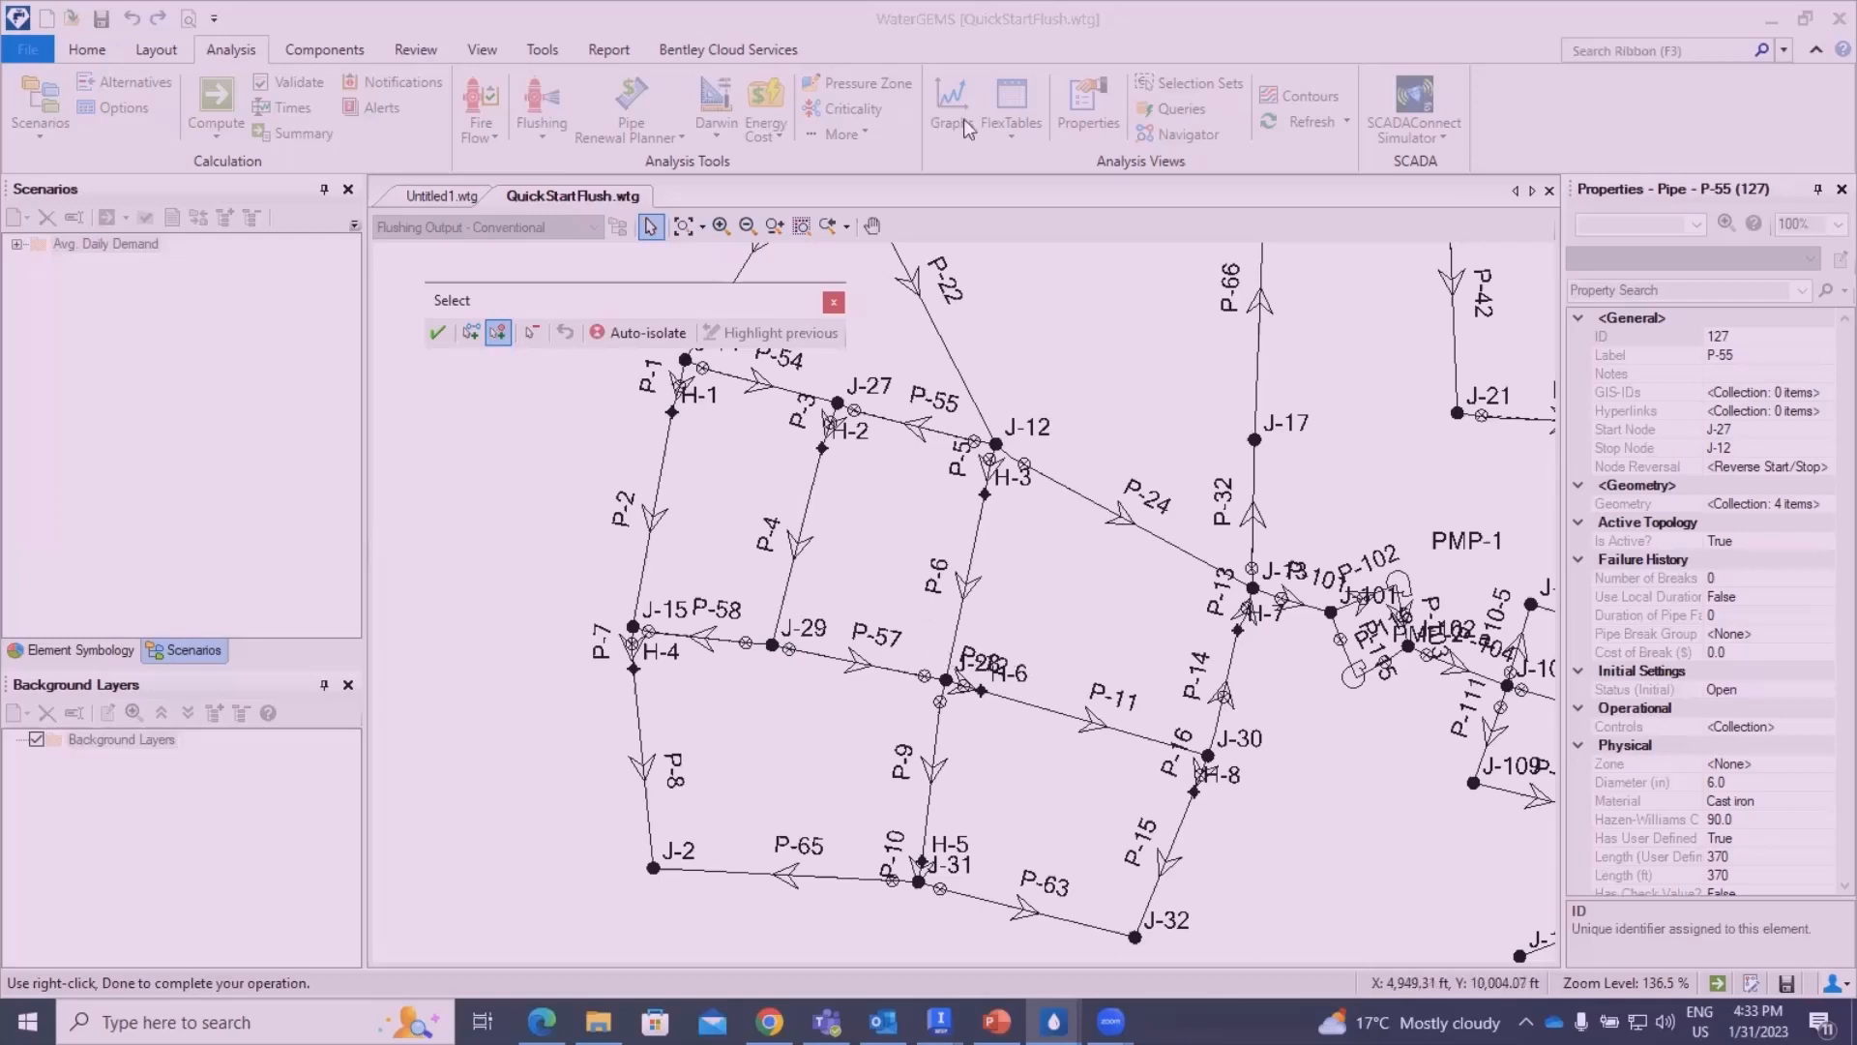
- Select the isolation valves on either side of junction J-28, on P-57 and toward hydrant H-6, as operational elements
scroll(895, 698, "up", 2)
scroll(1059, 721, "down", 1)
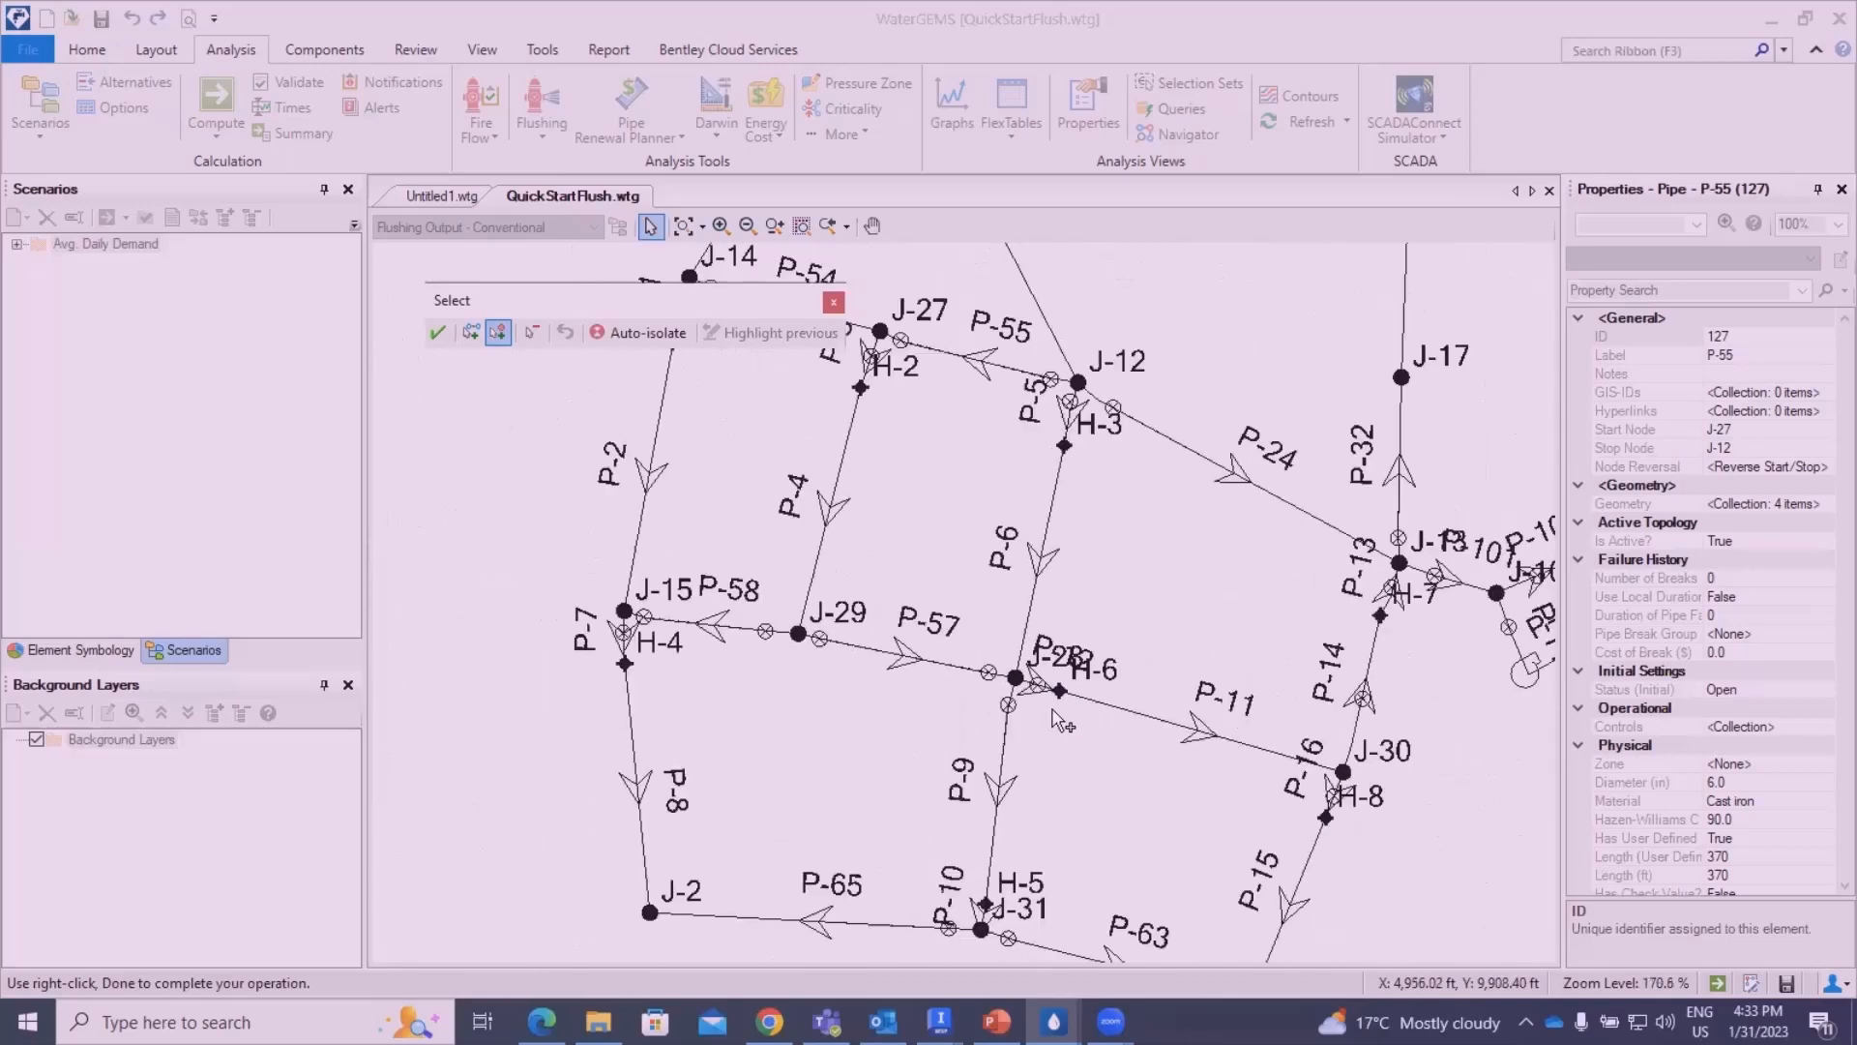
scroll(1062, 745, "down", 1)
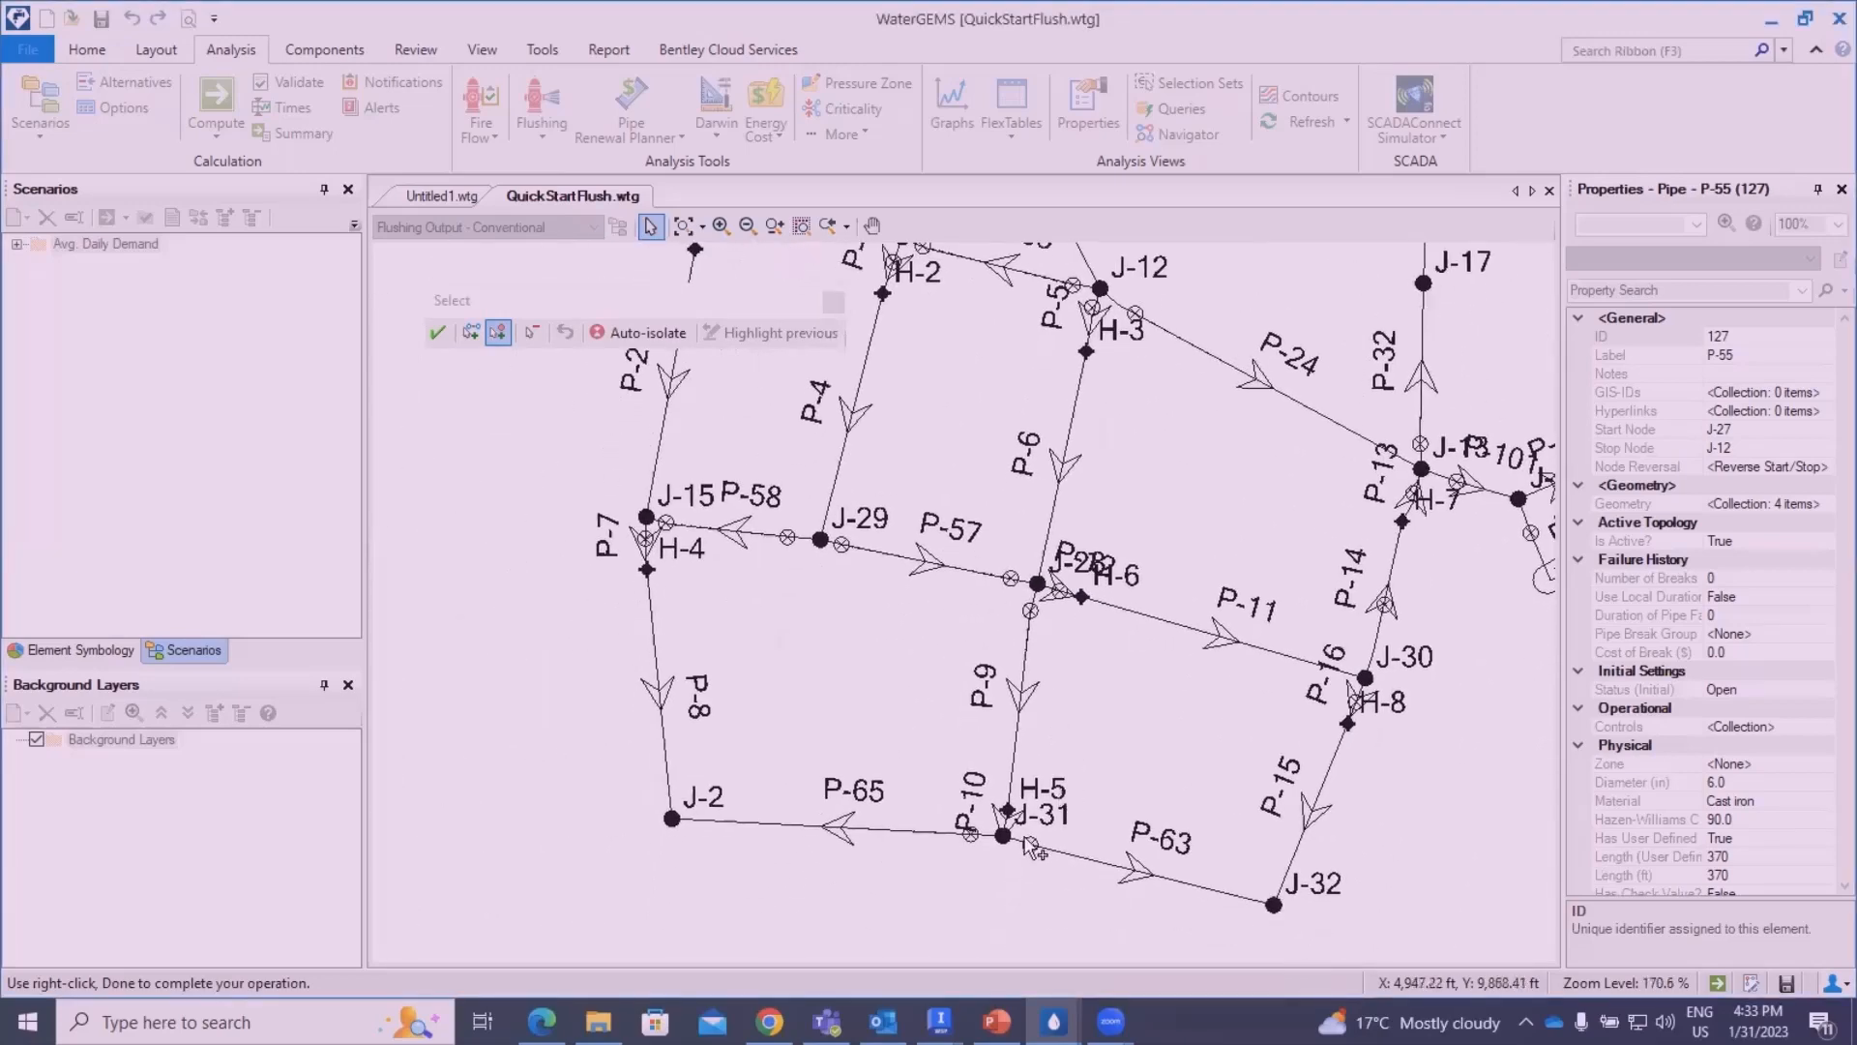
scroll(1025, 843, "up", 4)
left_click_drag(1104, 507, 1136, 767)
left_click(1031, 482)
left_click(1152, 512)
scroll(1209, 691, "down", 1)
scroll(1220, 753, "down", 1)
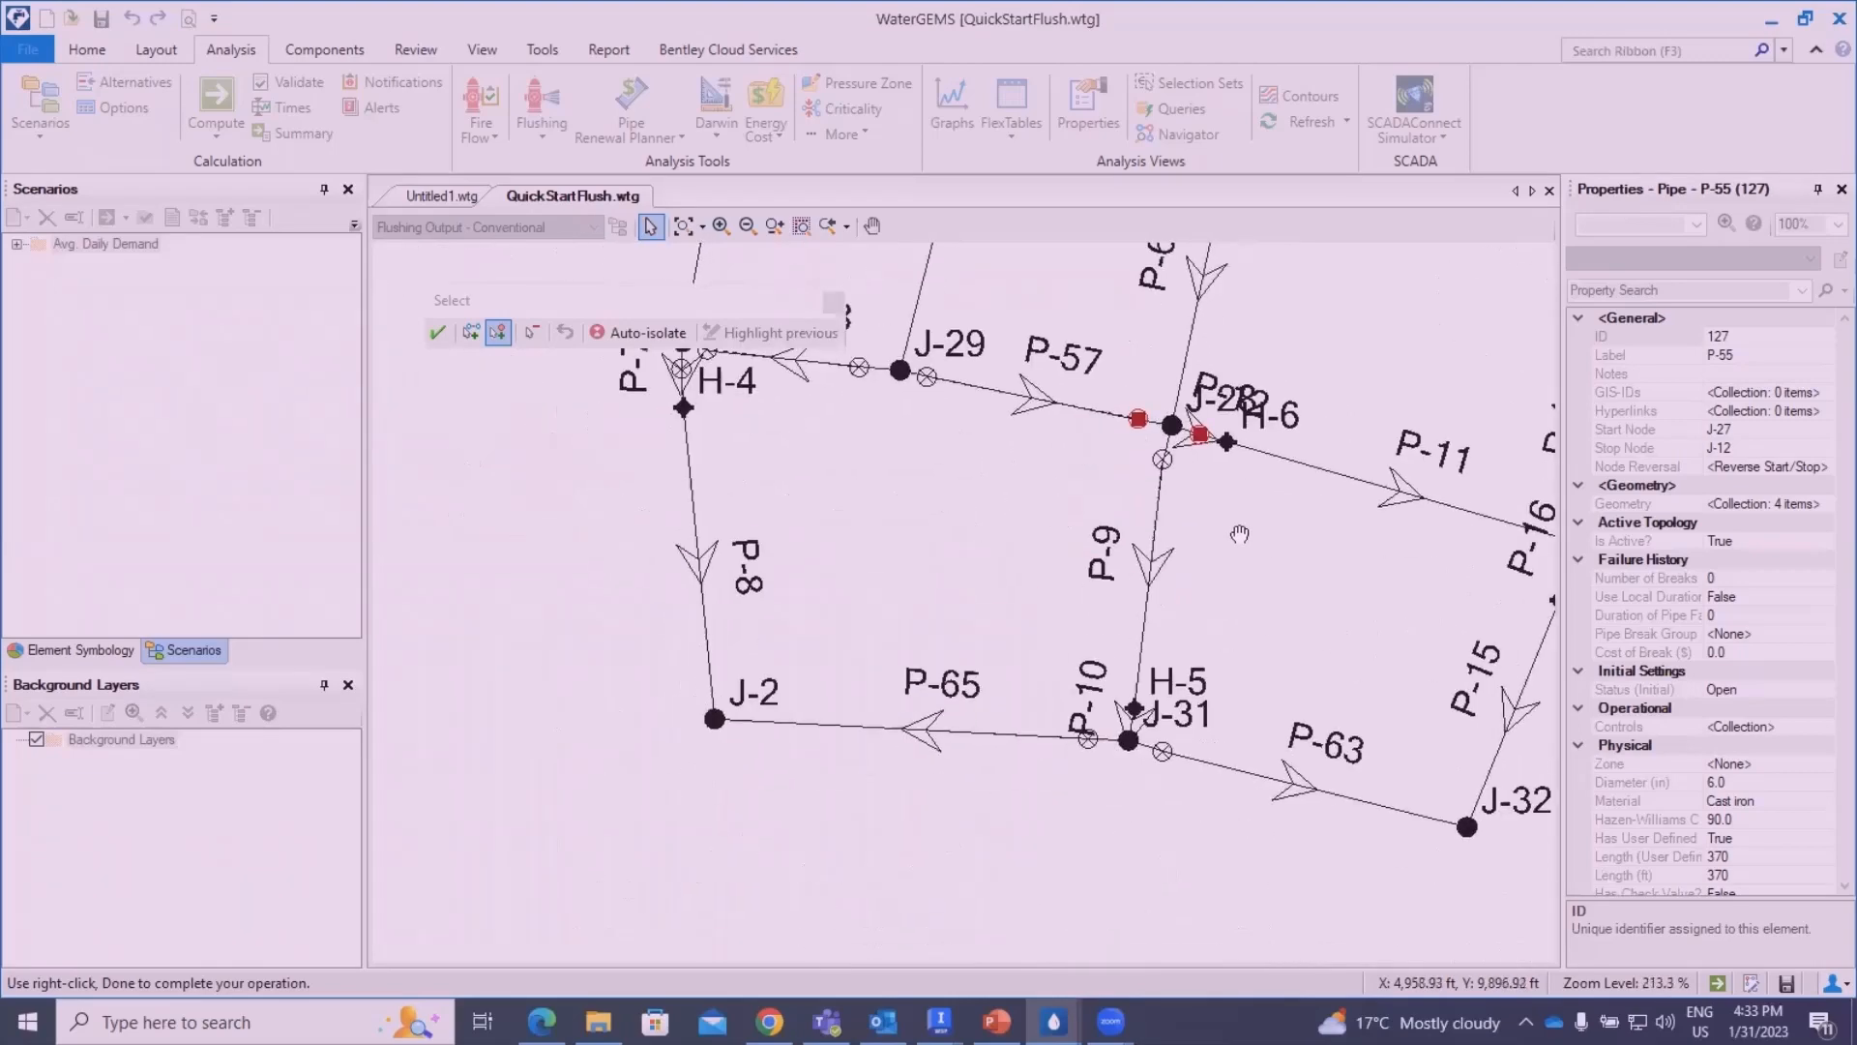
- Add the isolation valves on P-65 and P-63 beside J-31 and hydrant H-5, and accept the event's selection
scroll(1112, 769, "up", 3)
scroll(1098, 735, "down", 1)
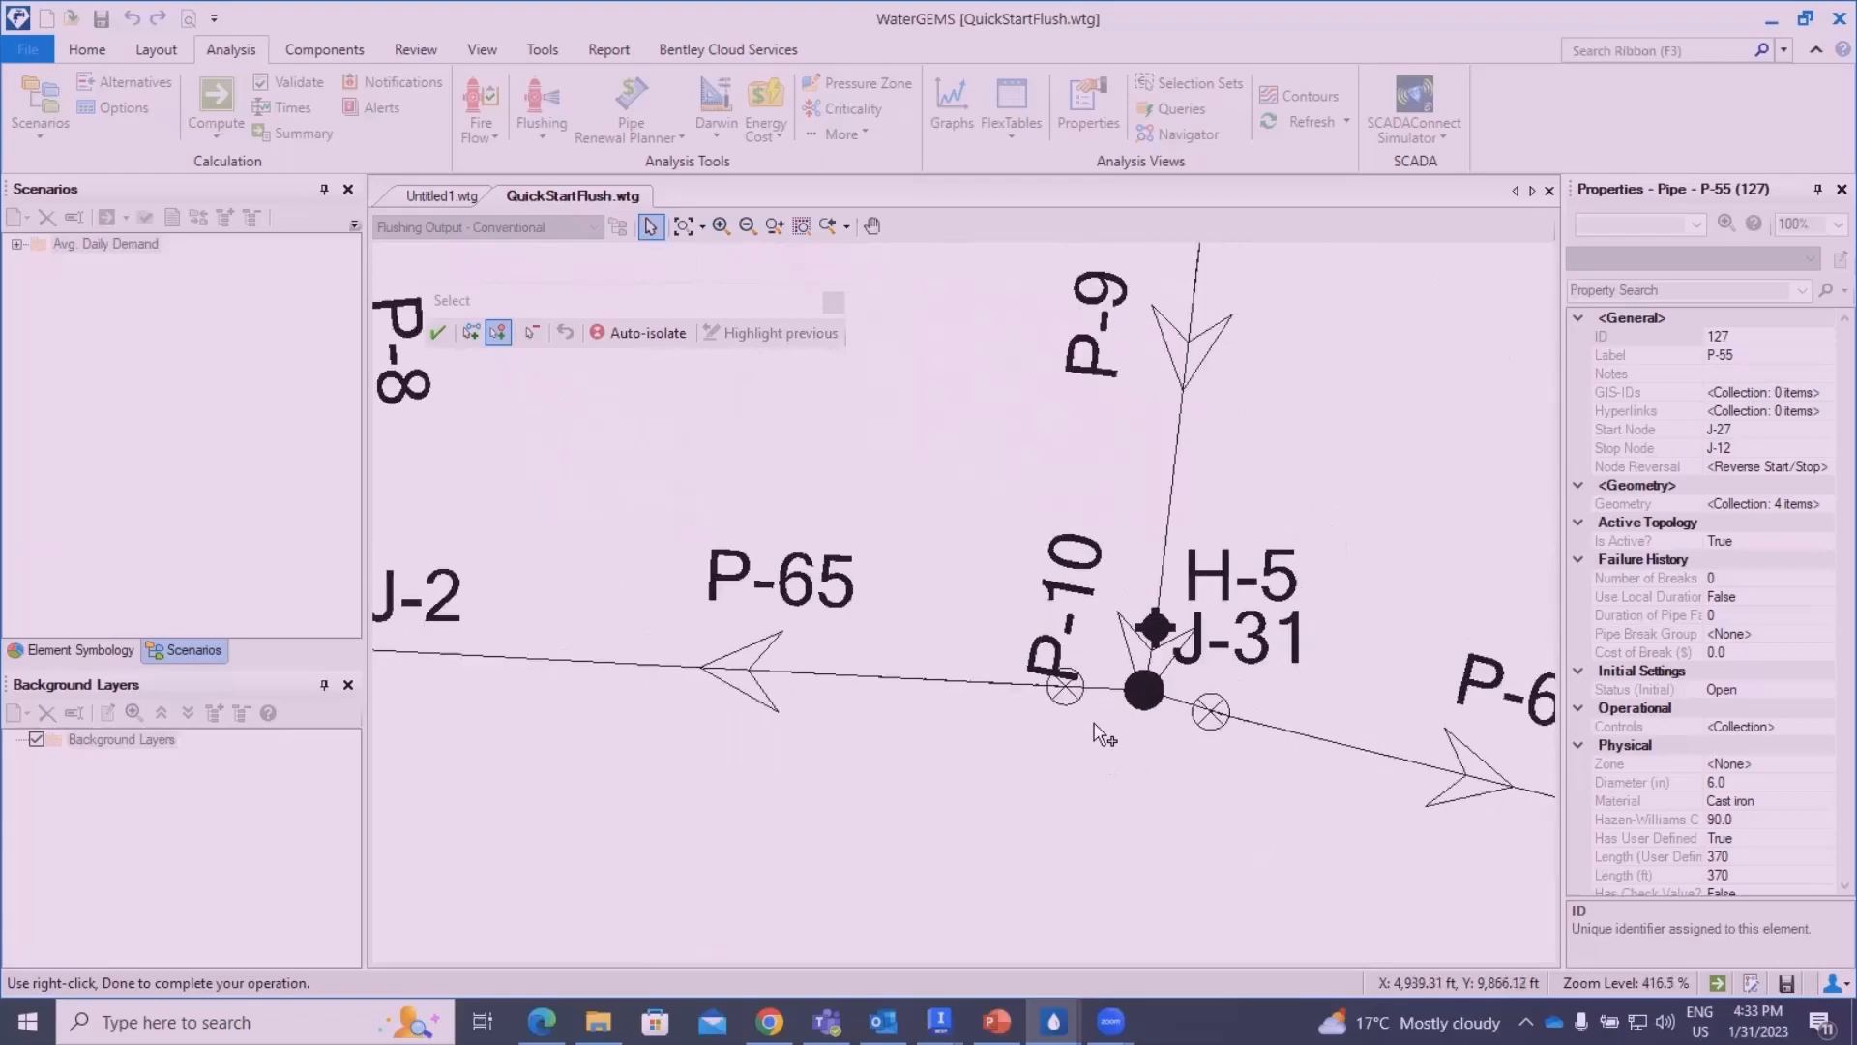
left_click(1070, 696)
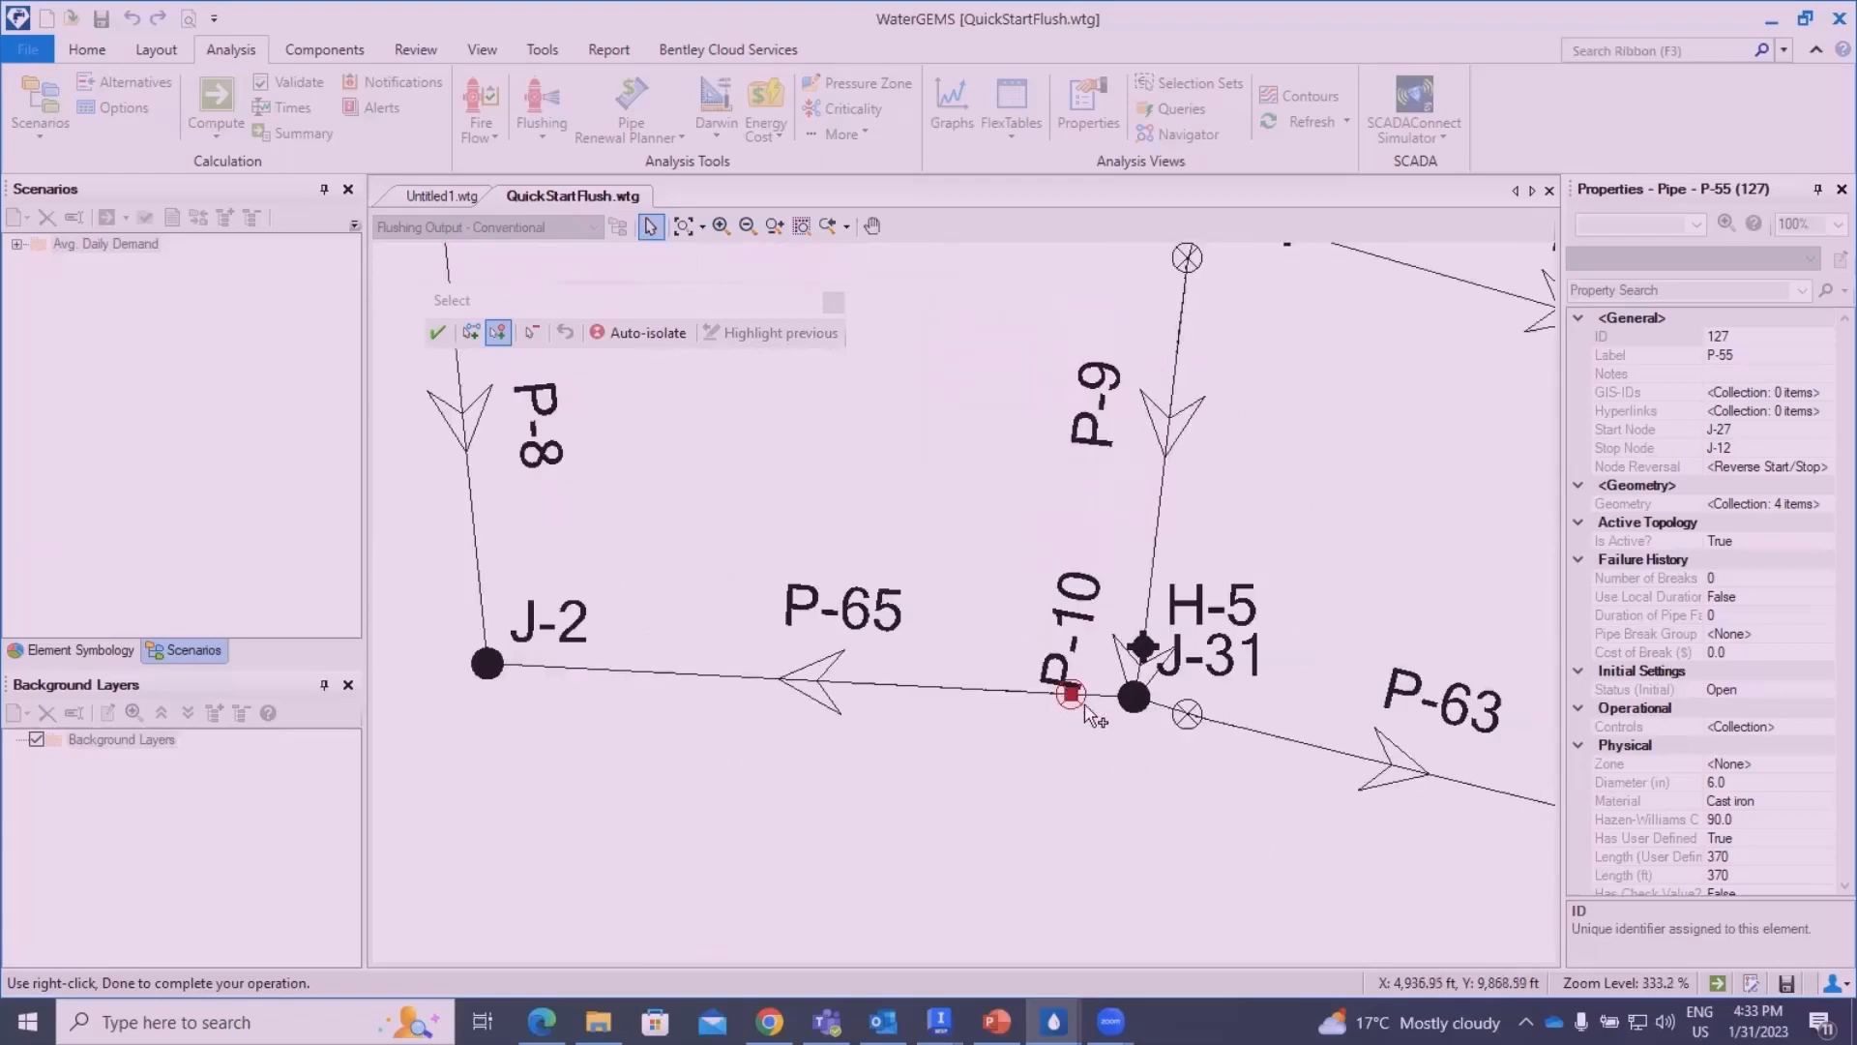
left_click(1188, 715)
left_click(1143, 646)
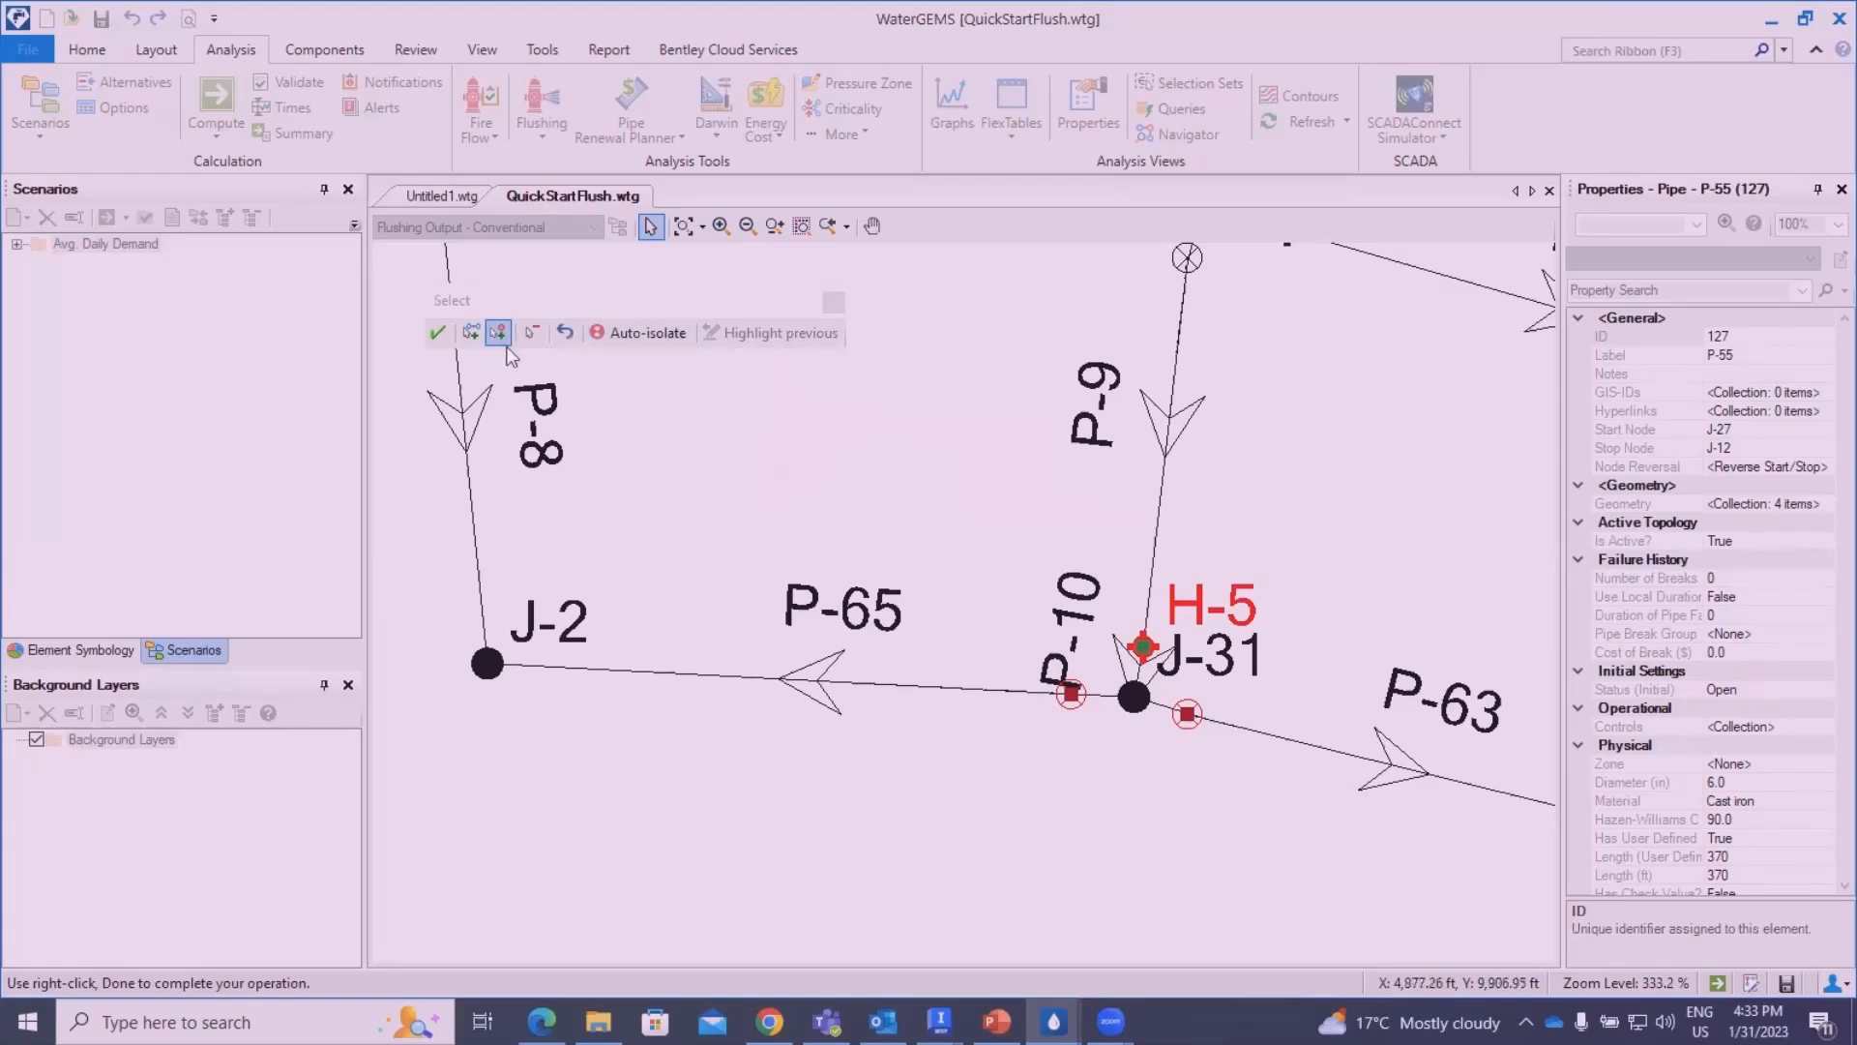
left_click(438, 334)
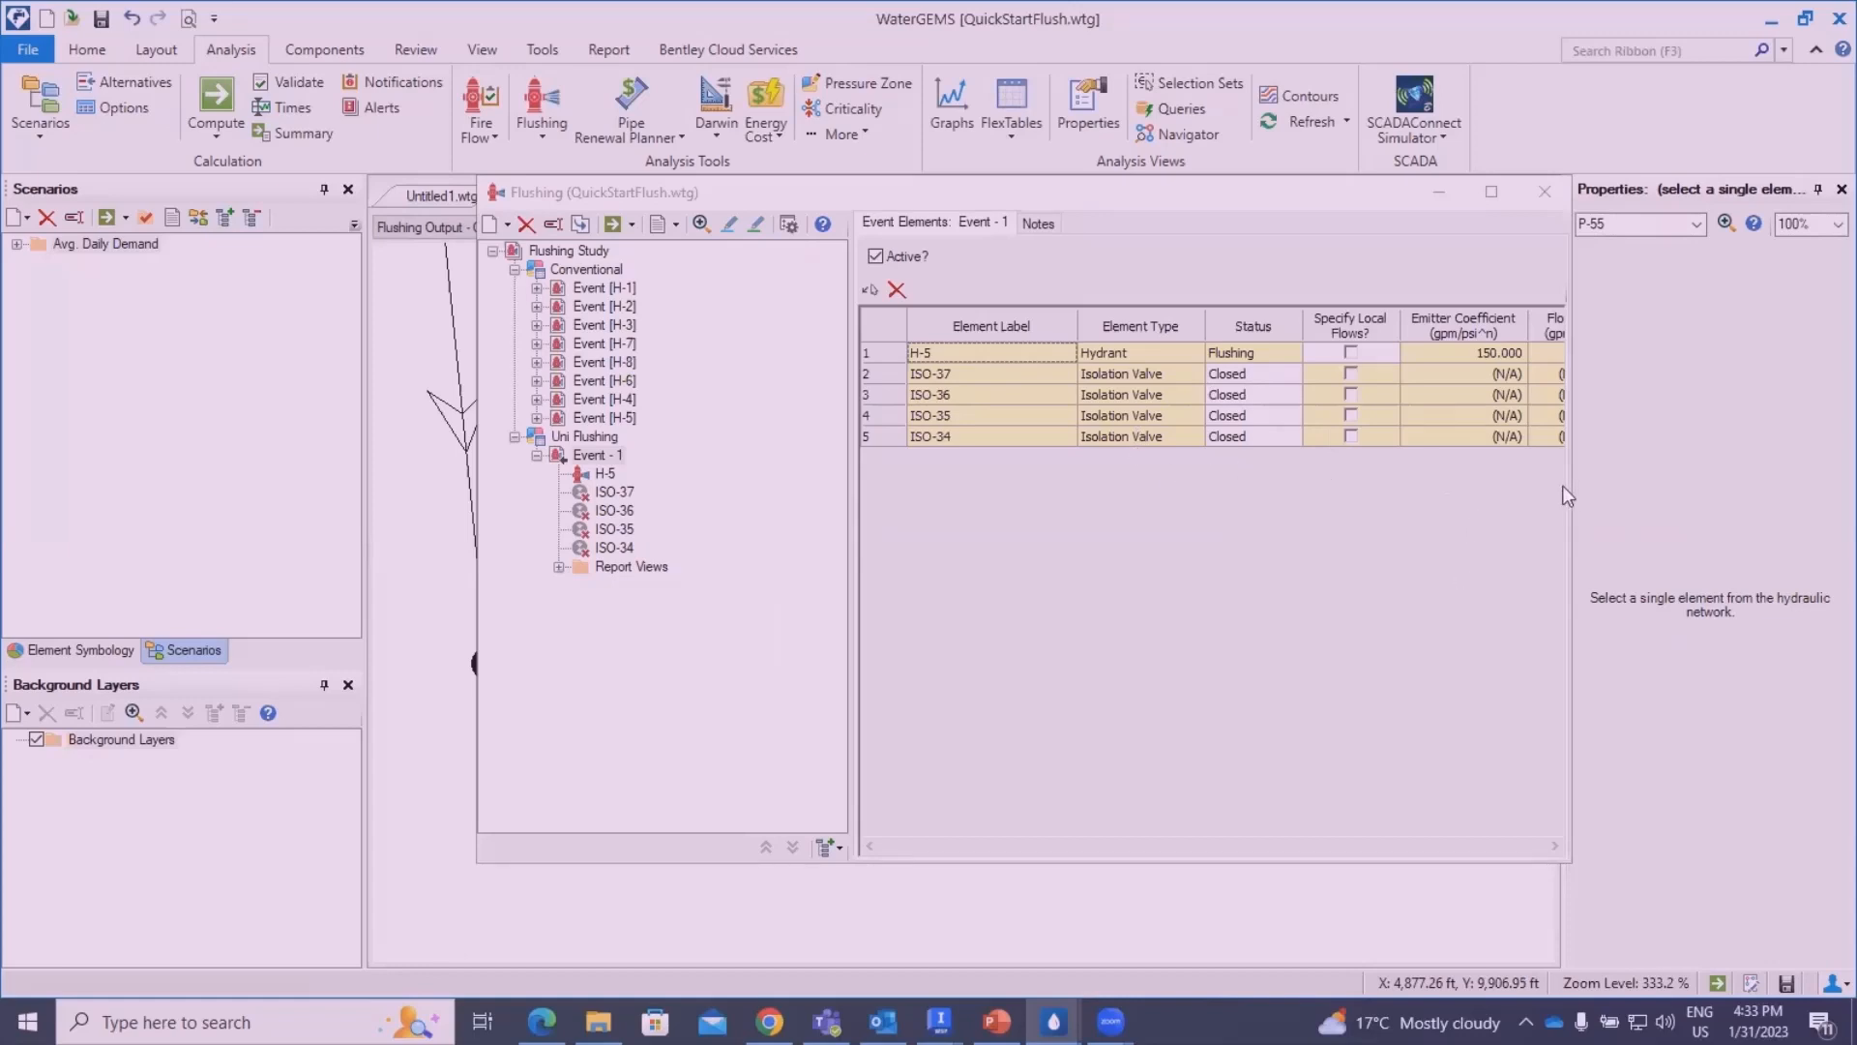
- Start picking more elements for Event - 1 from the drawing and select pipe P-9 for its pipe run
left_click_drag(1573, 504, 1750, 430)
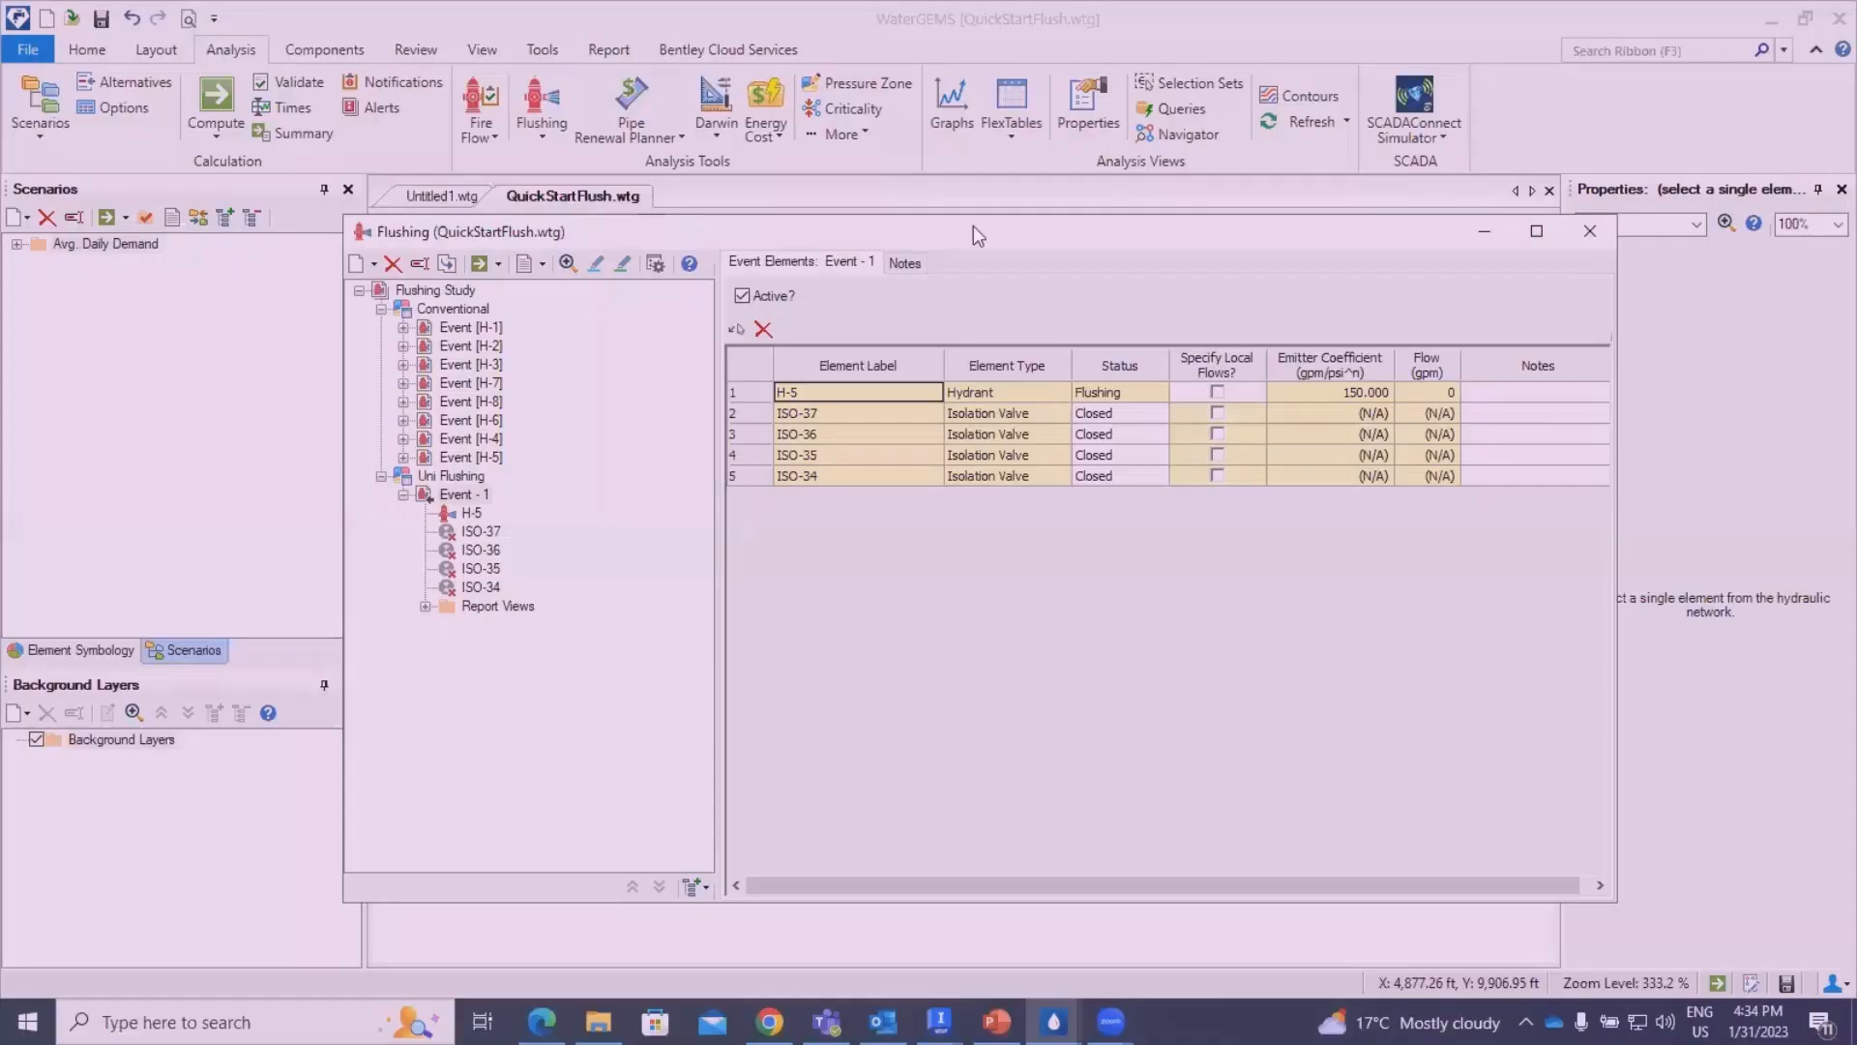
left_click(736, 329)
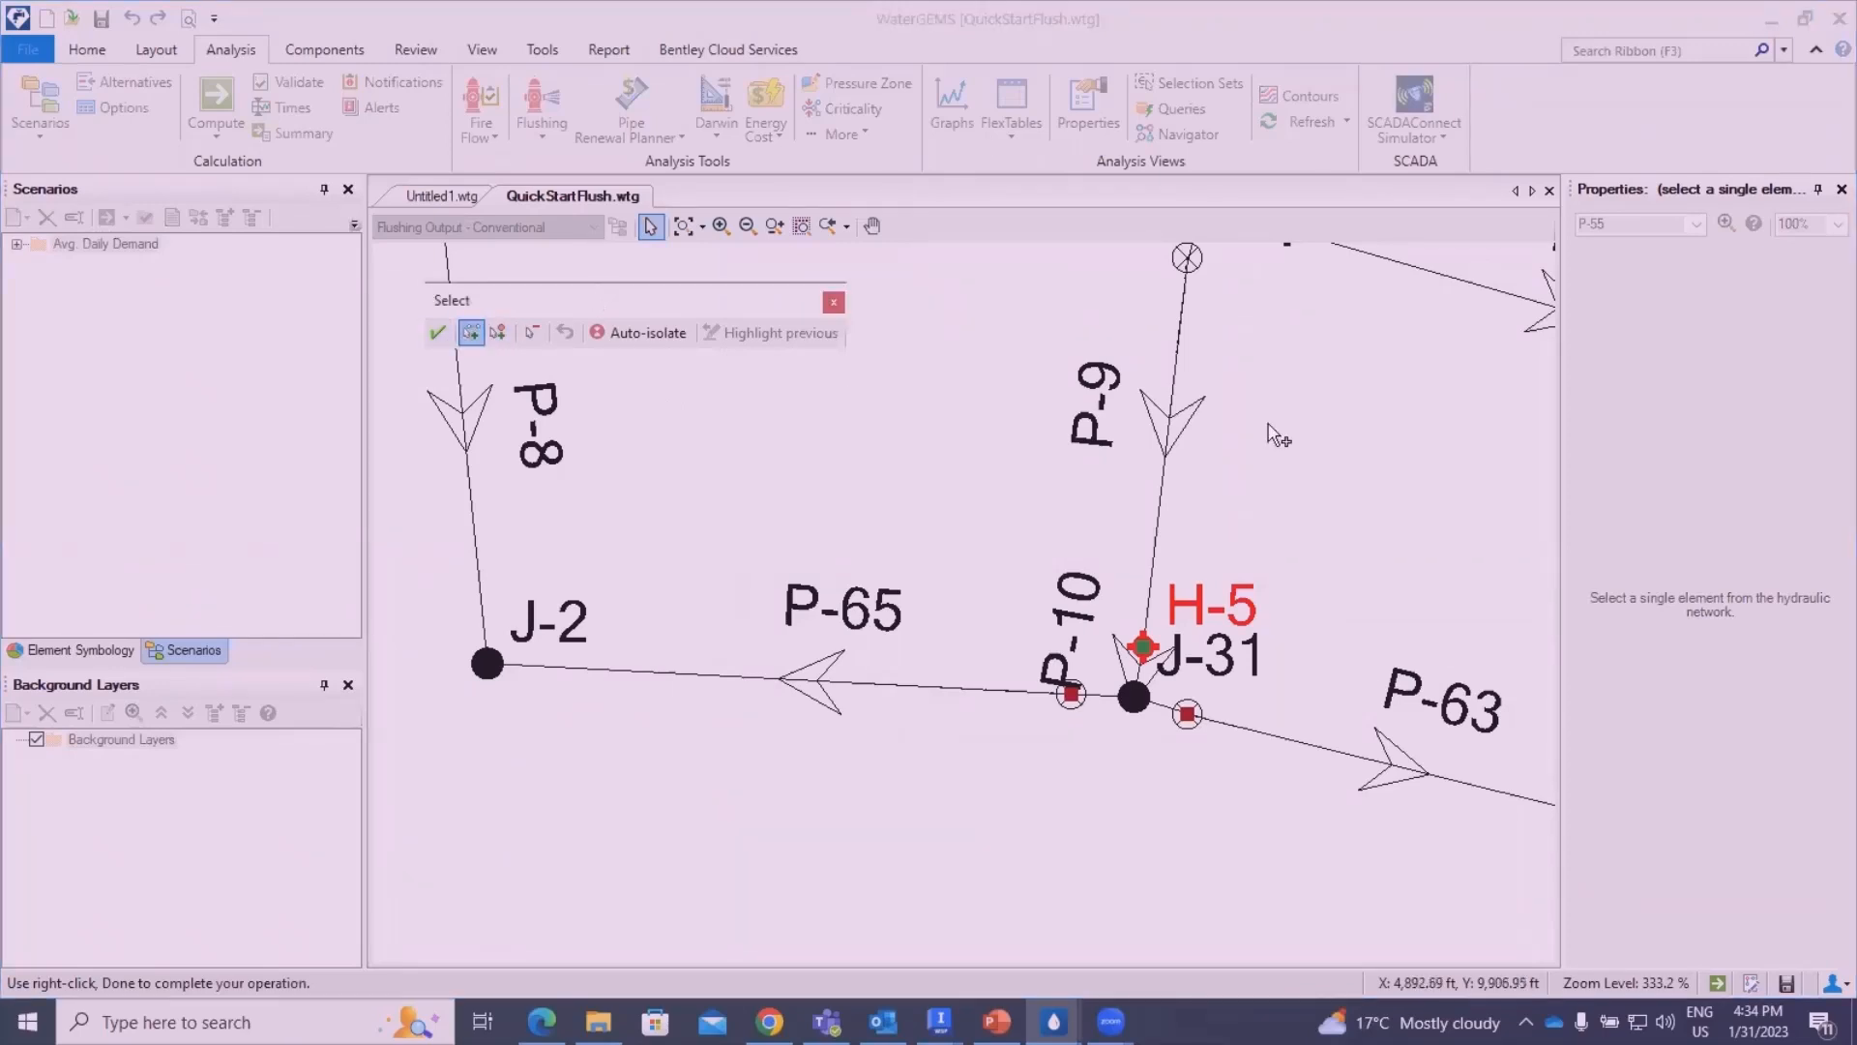
scroll(1381, 418, "down", 1)
scroll(1350, 356, "down", 1)
mouse_move(1353, 368)
left_mouse_down()
mouse_move(1279, 619)
mouse_move(1274, 462)
left_mouse_up()
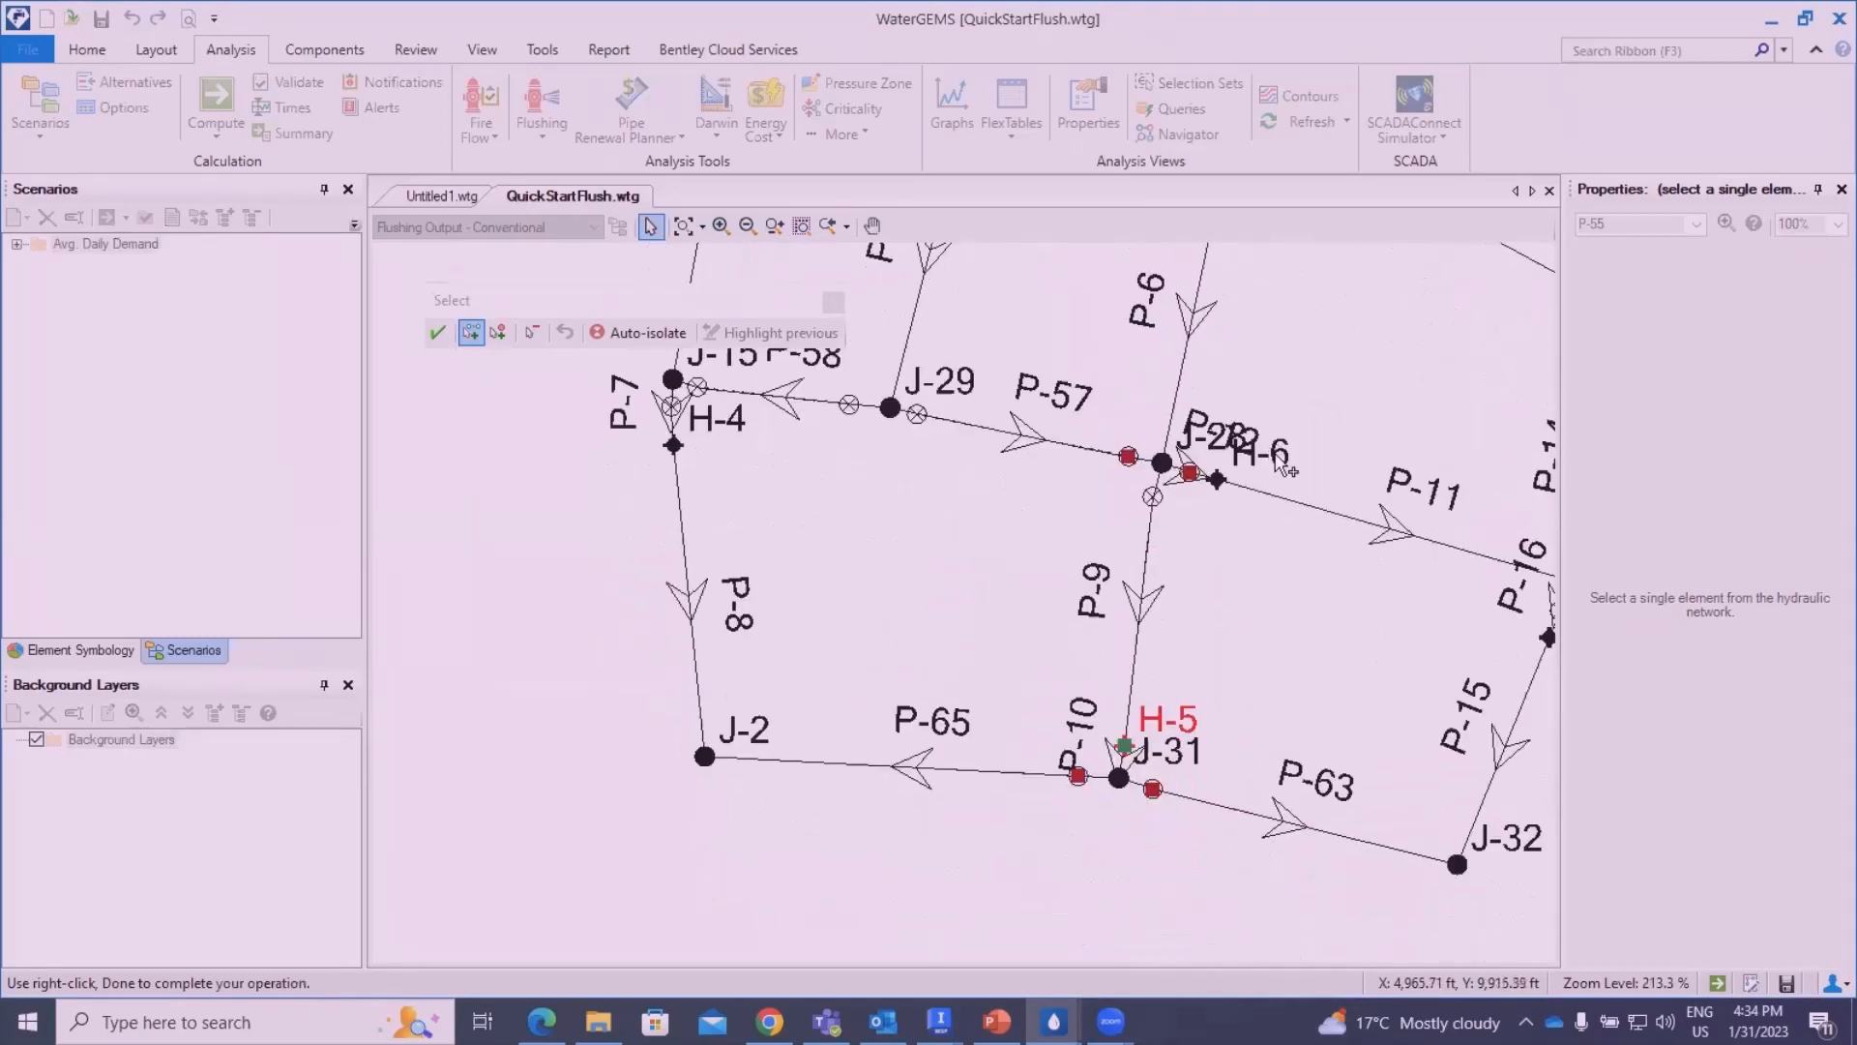
left_click(1136, 682)
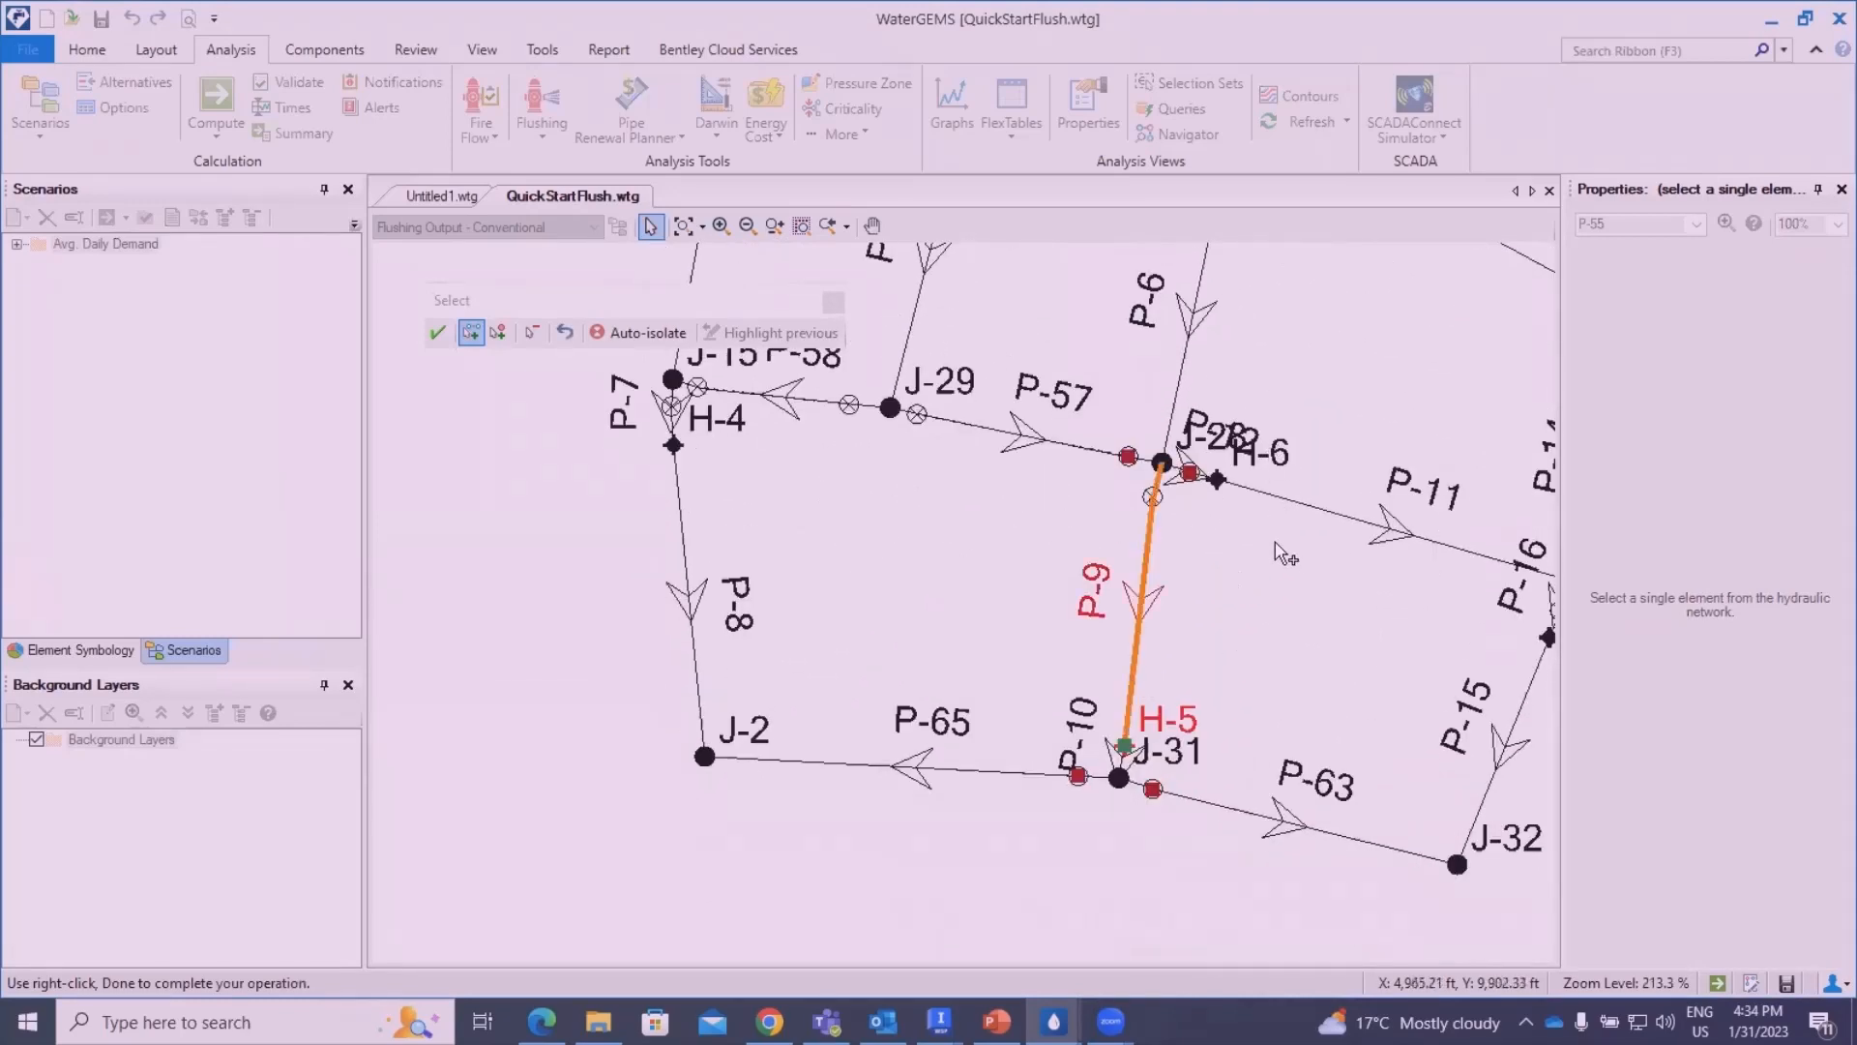
- Add pipes P-6 and P-5 to the pipe run of Event - 1 and accept the selection
left_click_drag(1363, 432, 1336, 619)
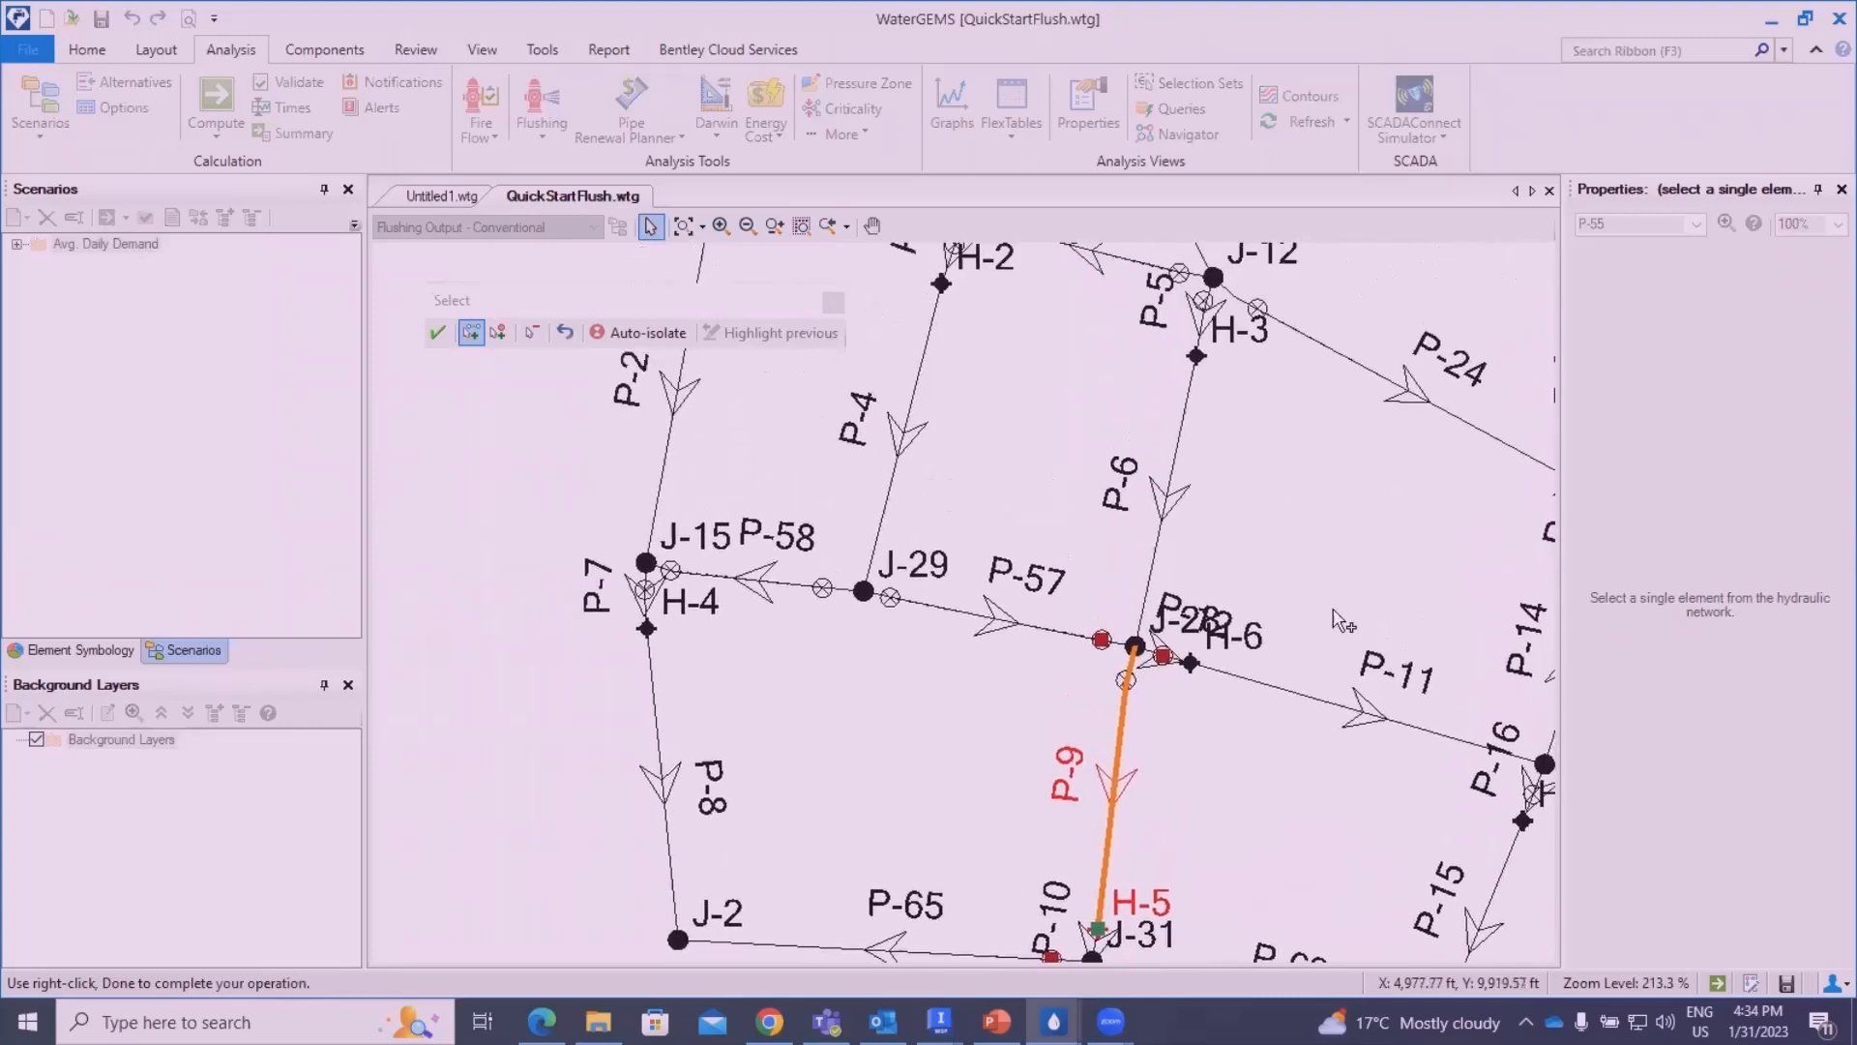
left_click(1186, 448)
scroll(1194, 464, "up", 4)
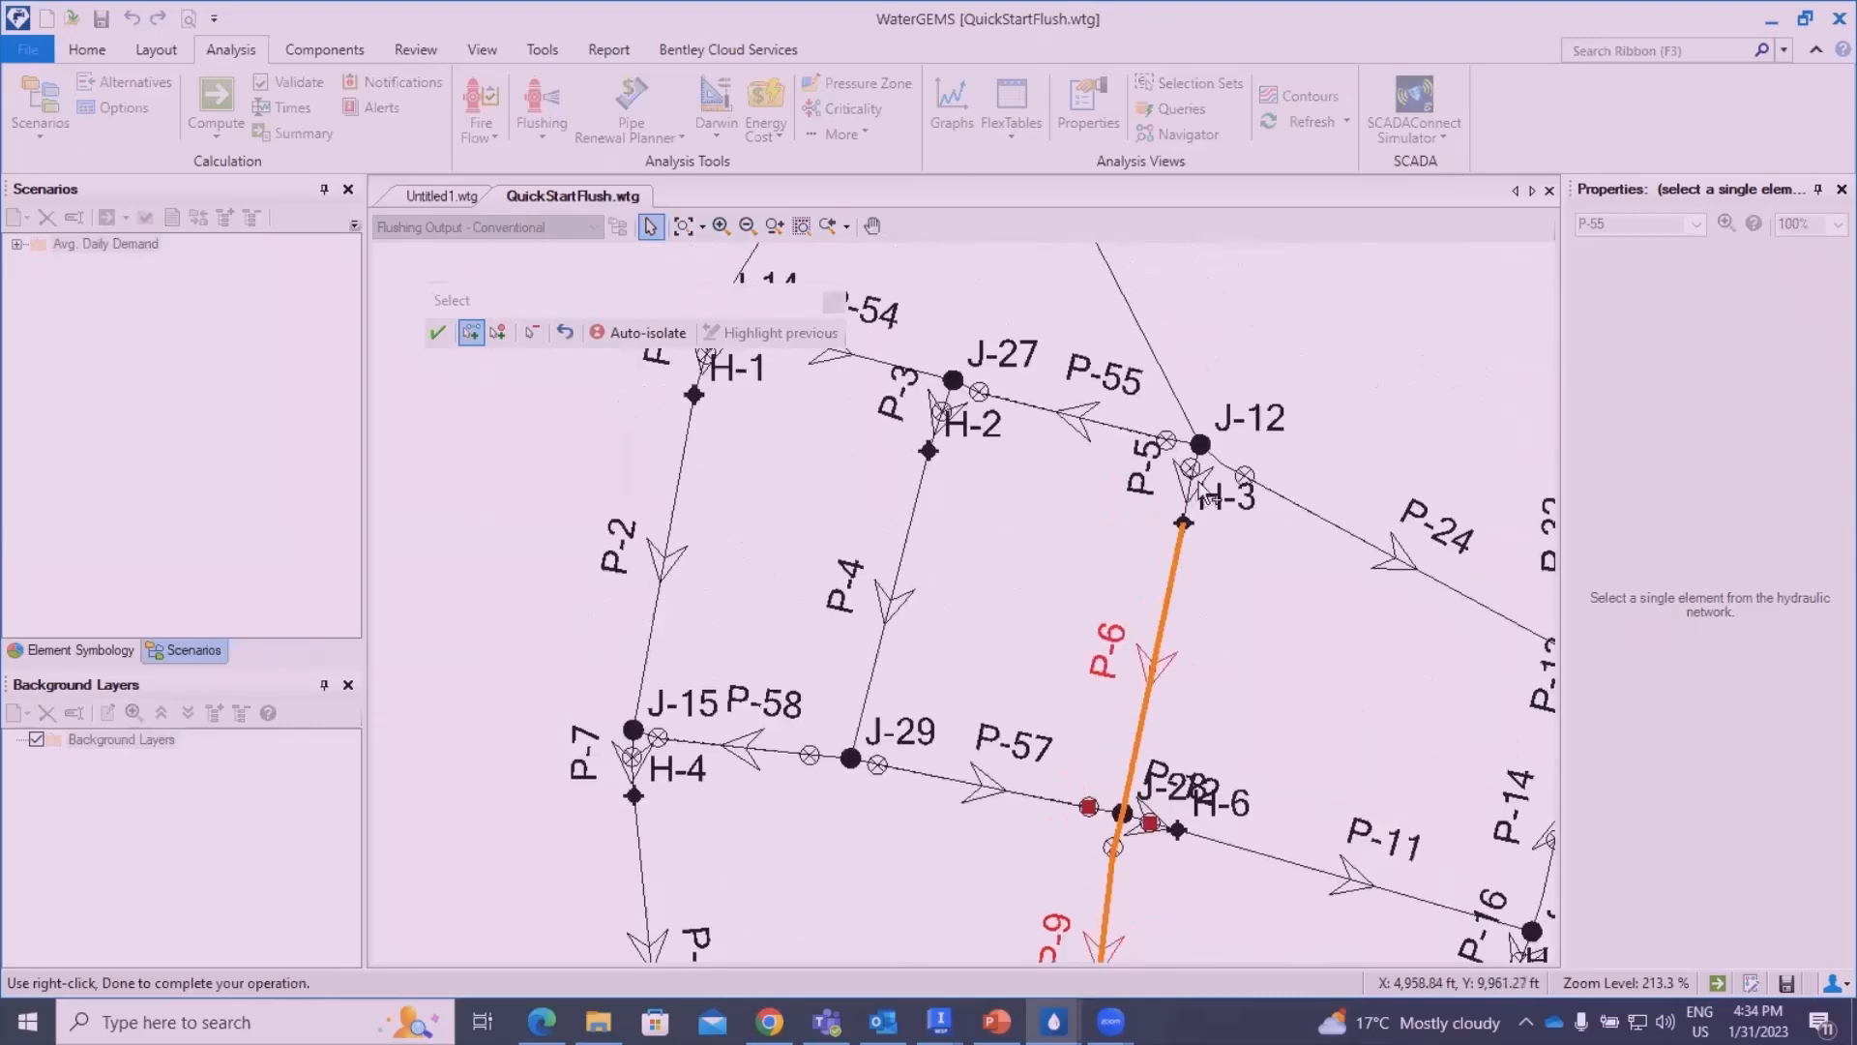
scroll(1204, 494, "up", 2)
left_click(1161, 583)
scroll(1248, 619, "down", 6)
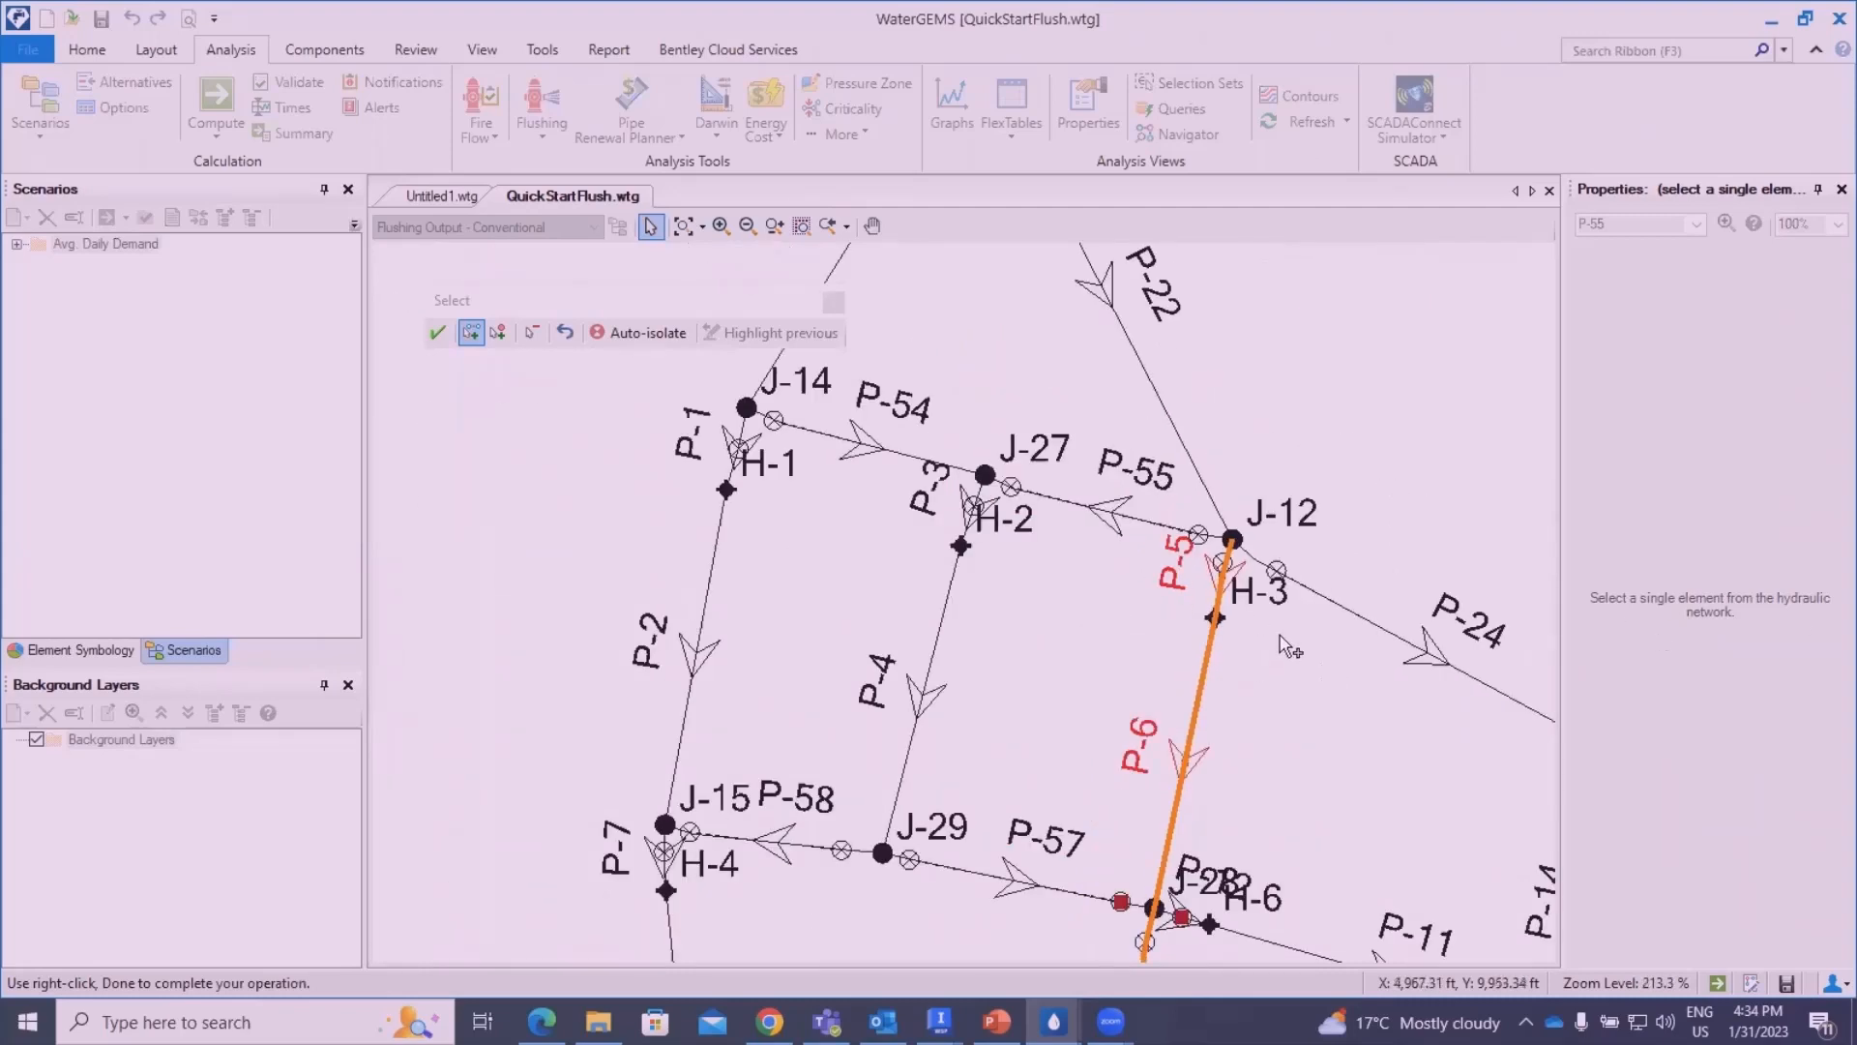
left_click(437, 332)
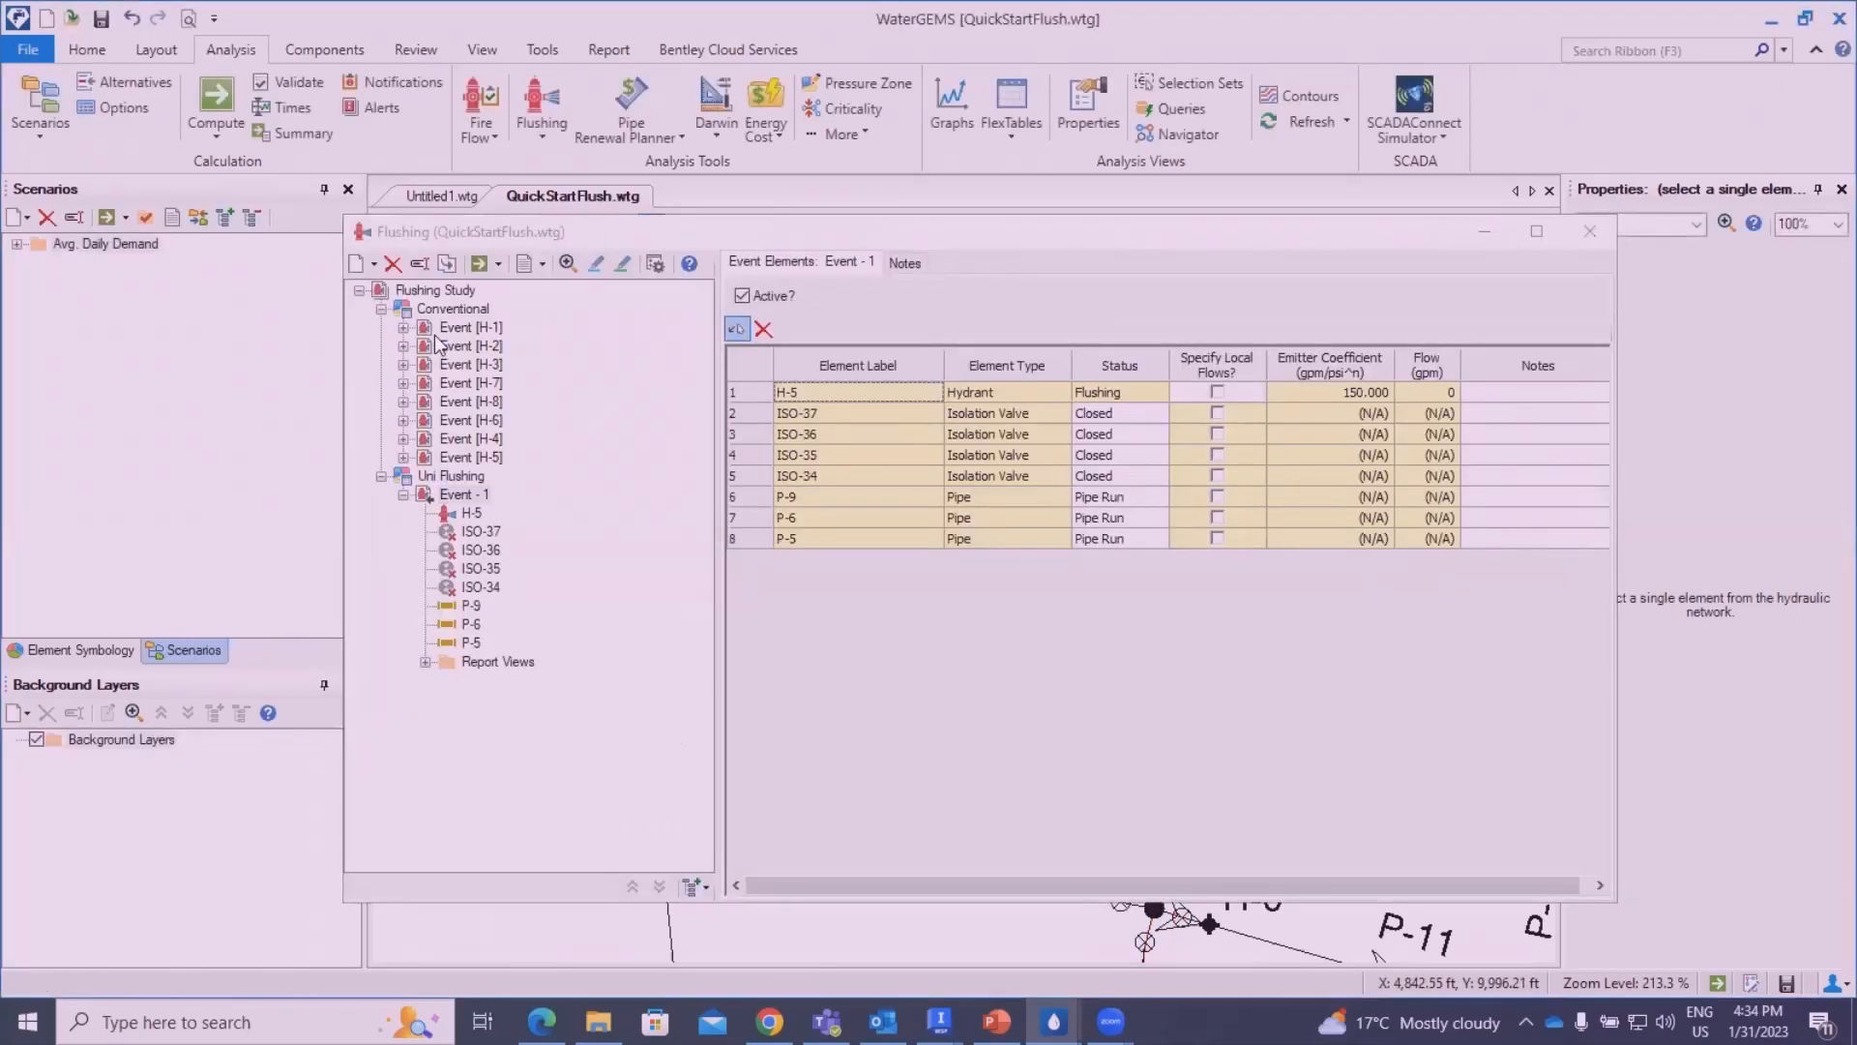
- Compute the single flushing event Event - 1, check the flows in the calculation summary and close it
left_click(479, 264)
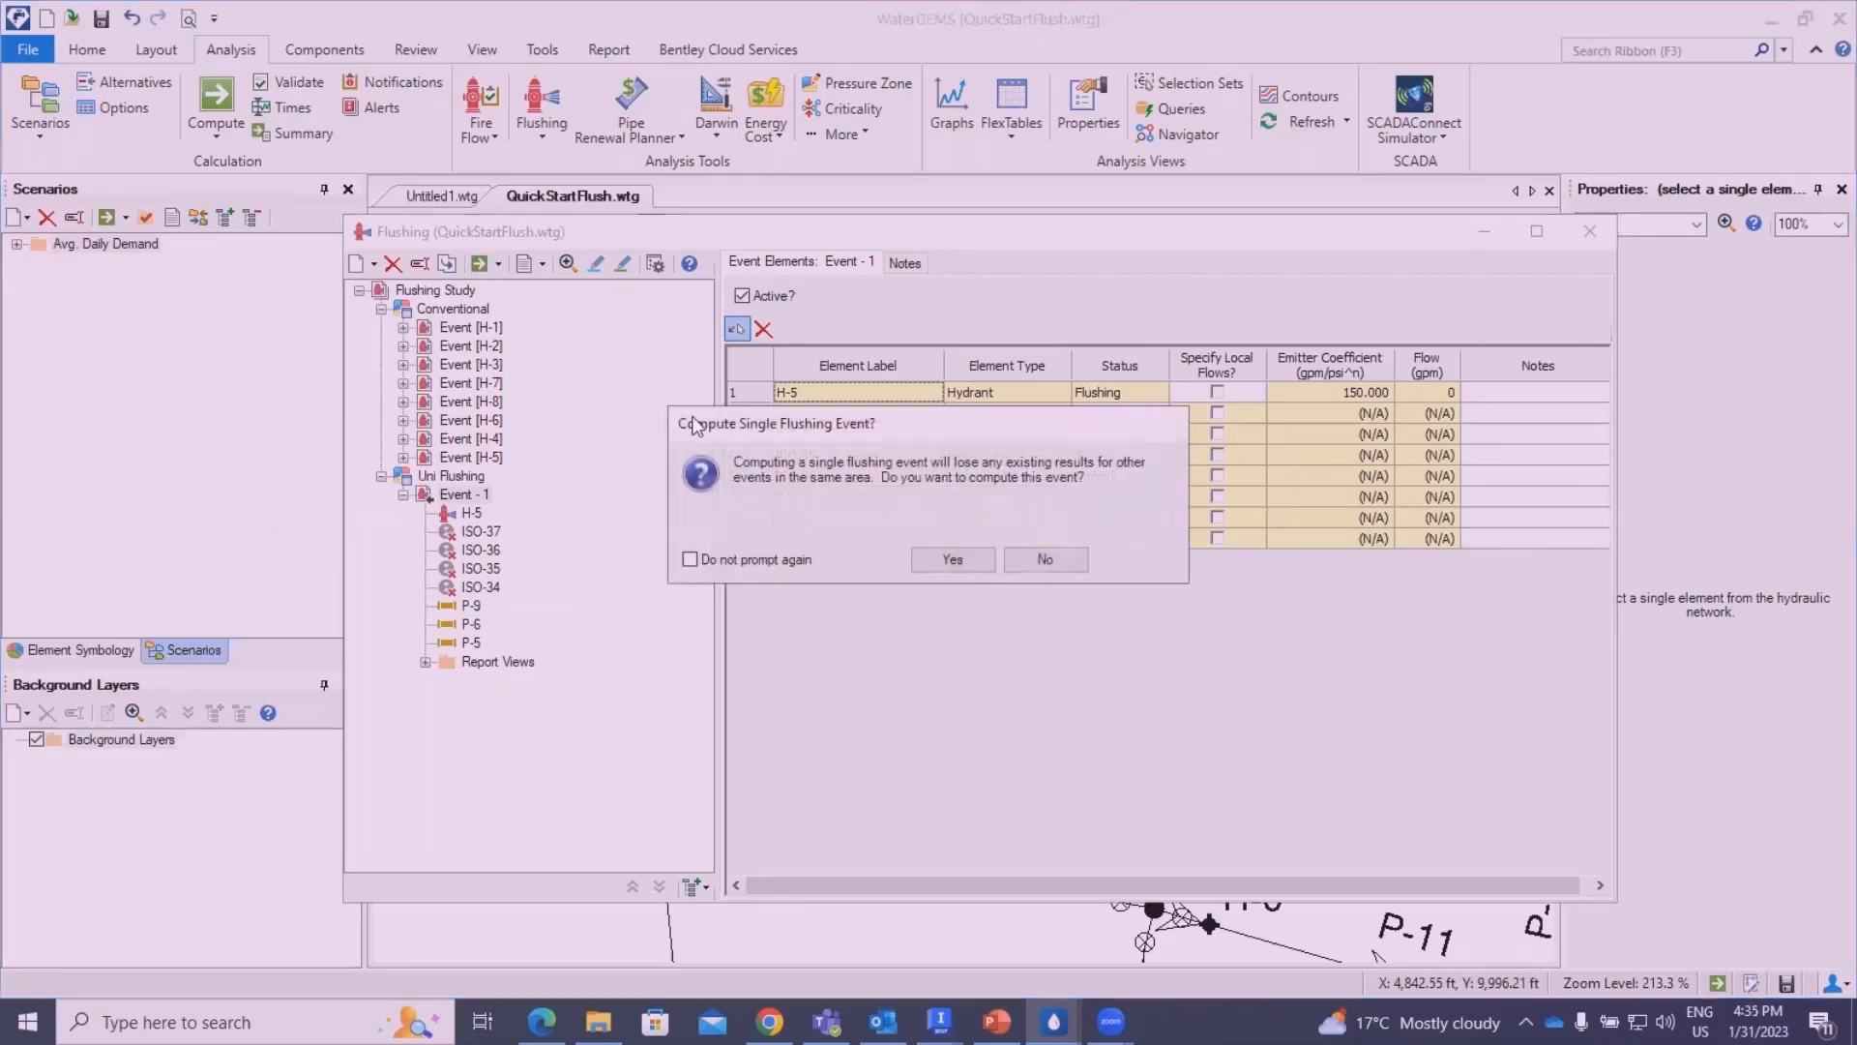
left_click(937, 569)
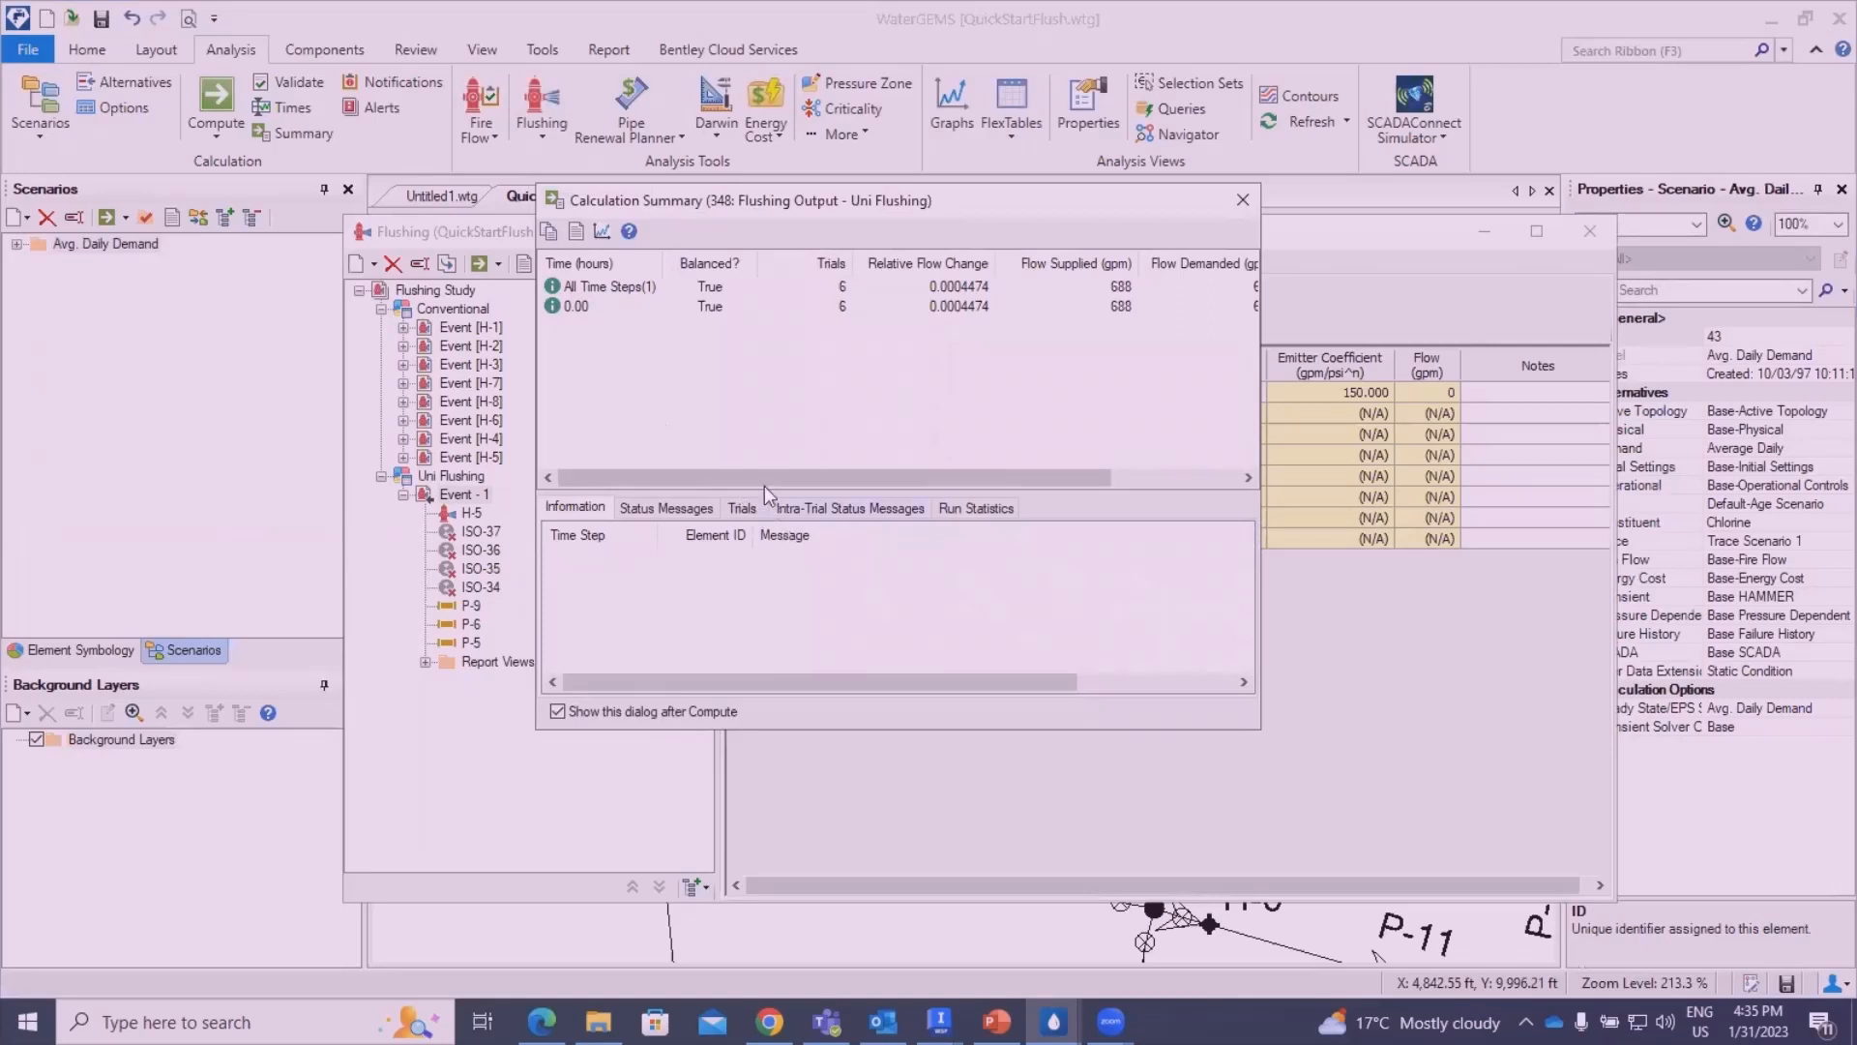
left_click_drag(762, 480, 889, 480)
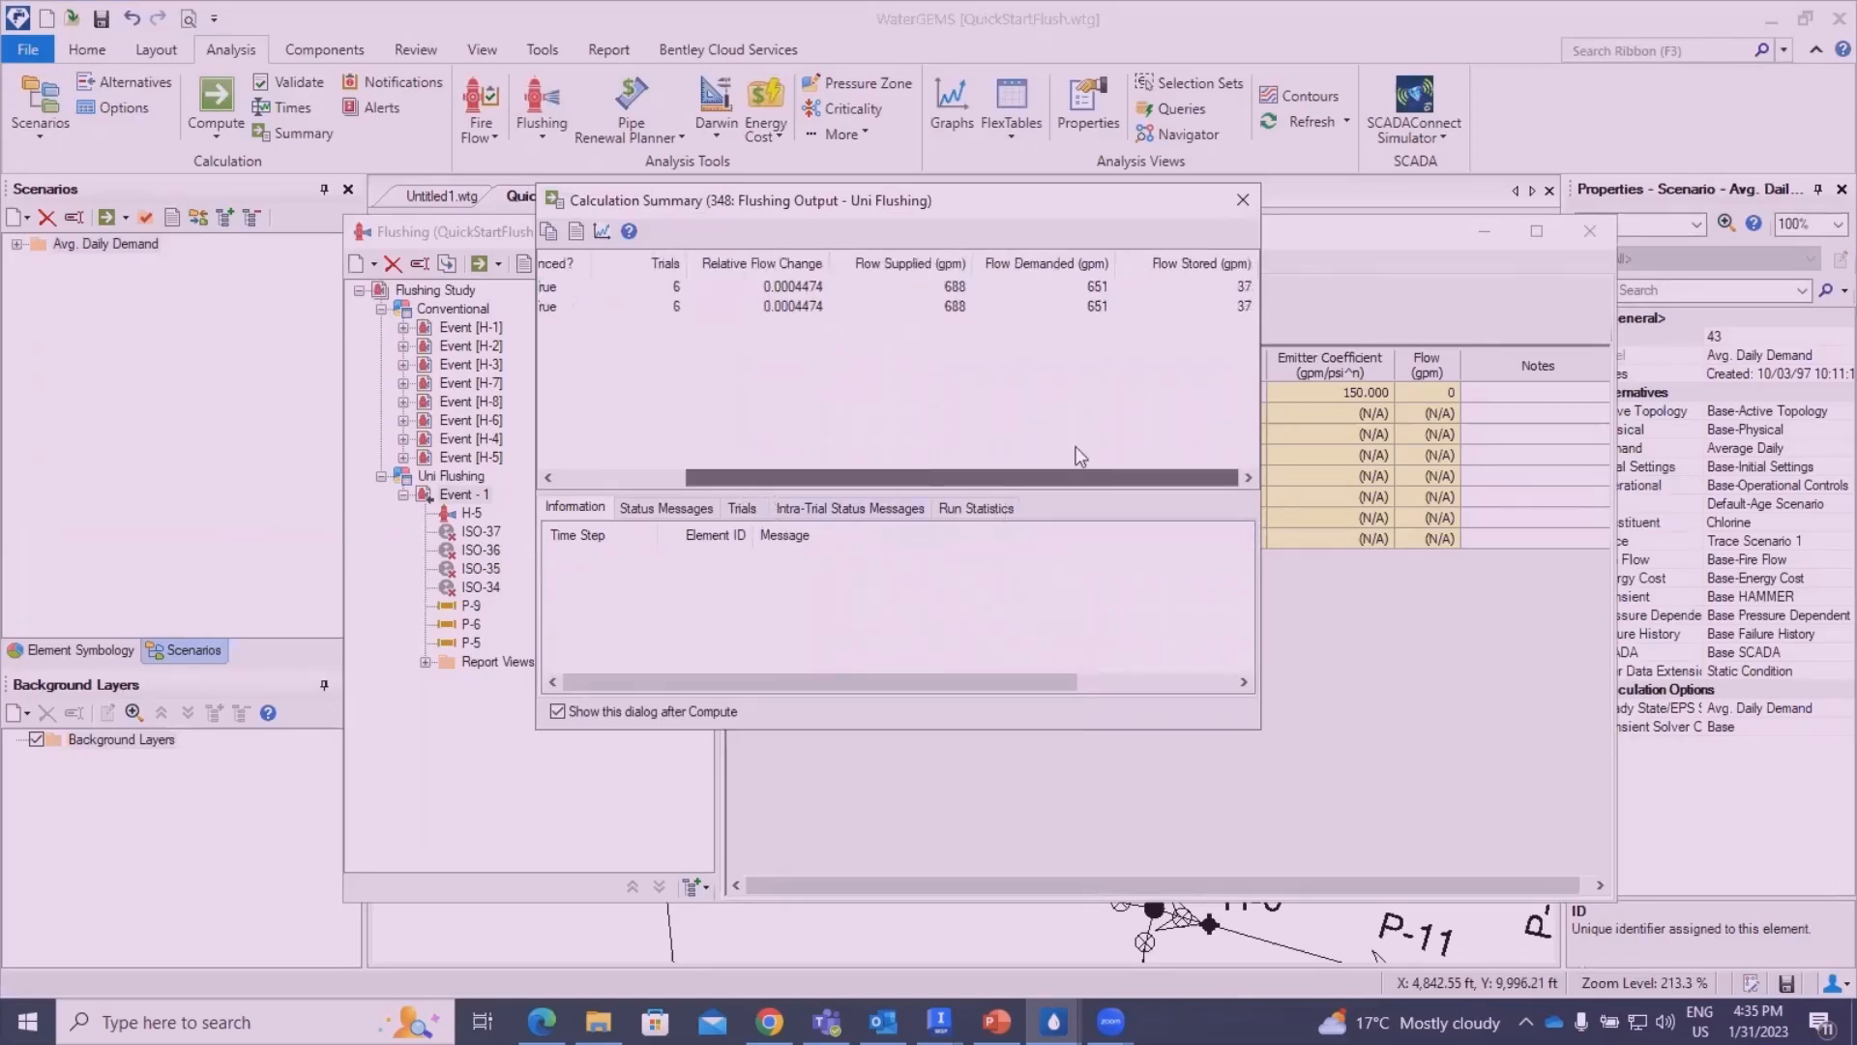
left_click(1243, 201)
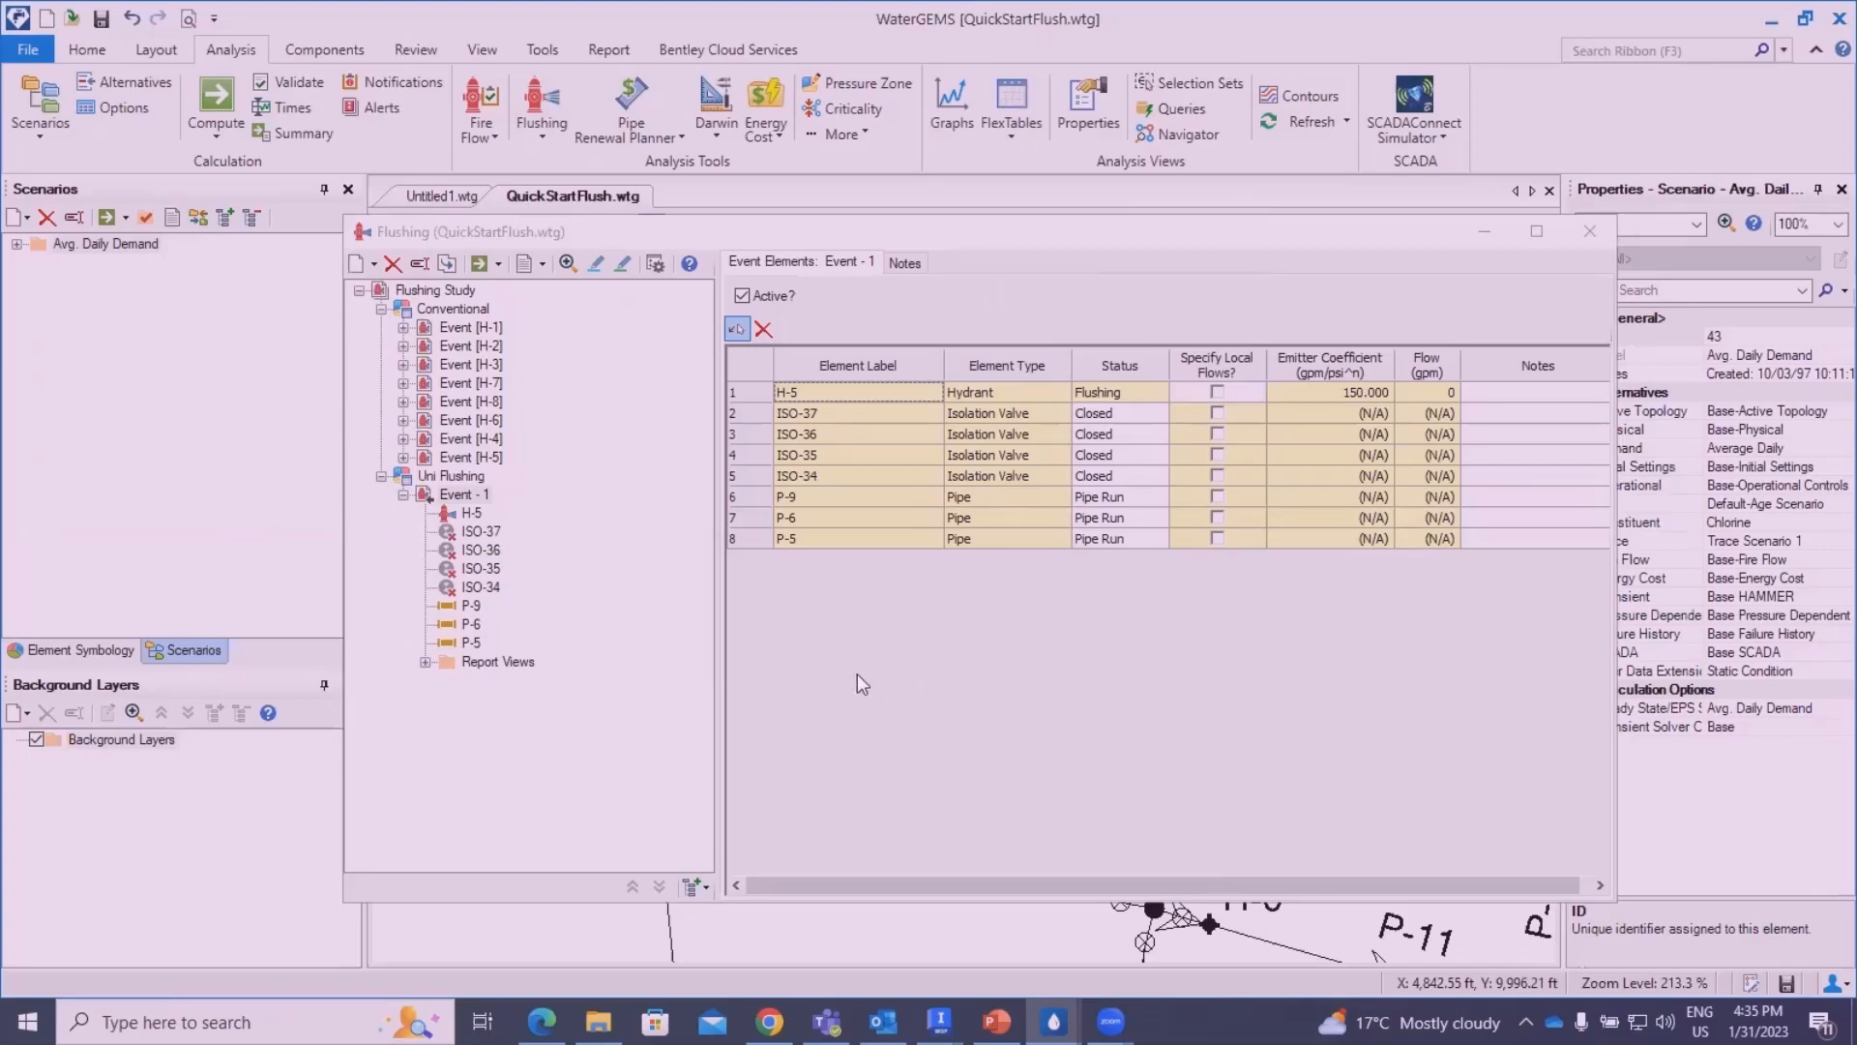
- Review the pipe lengths, flushing times and volumes of Event - 1 in the Flushing Results Browser, and close it
left_click(498, 264)
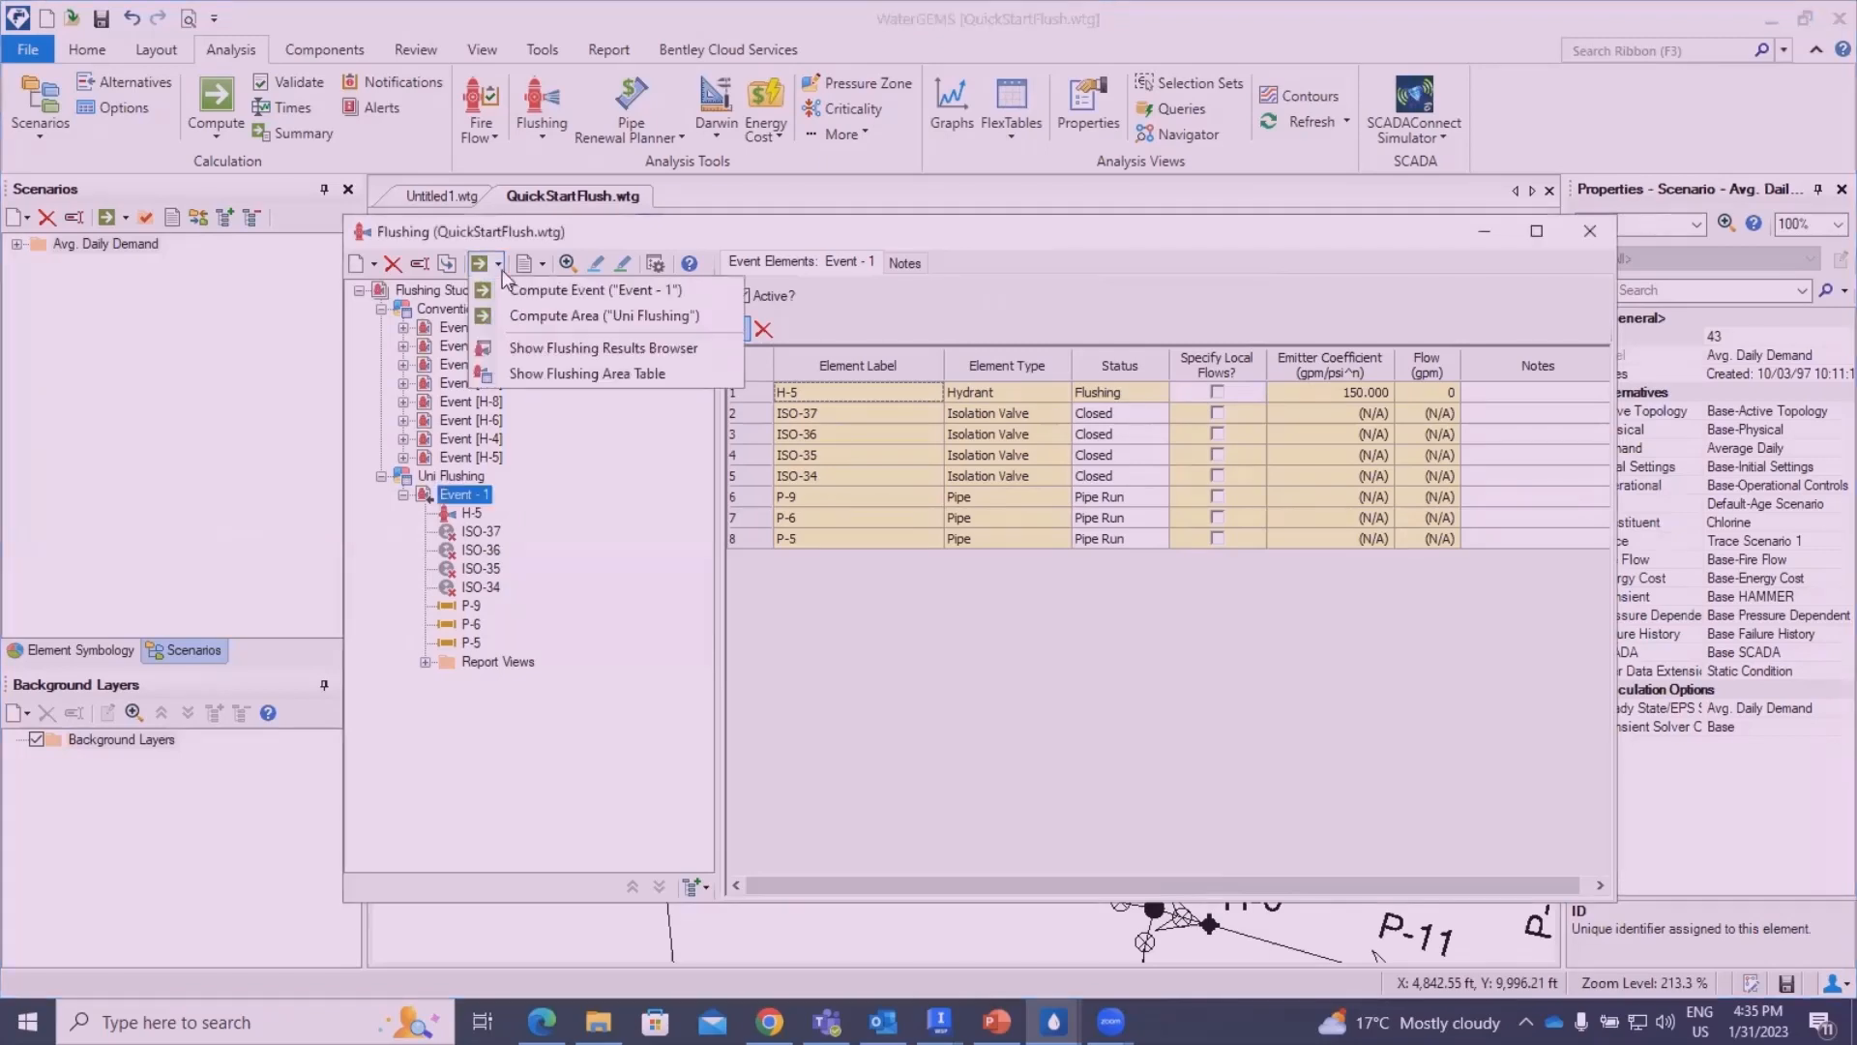
left_click(567, 350)
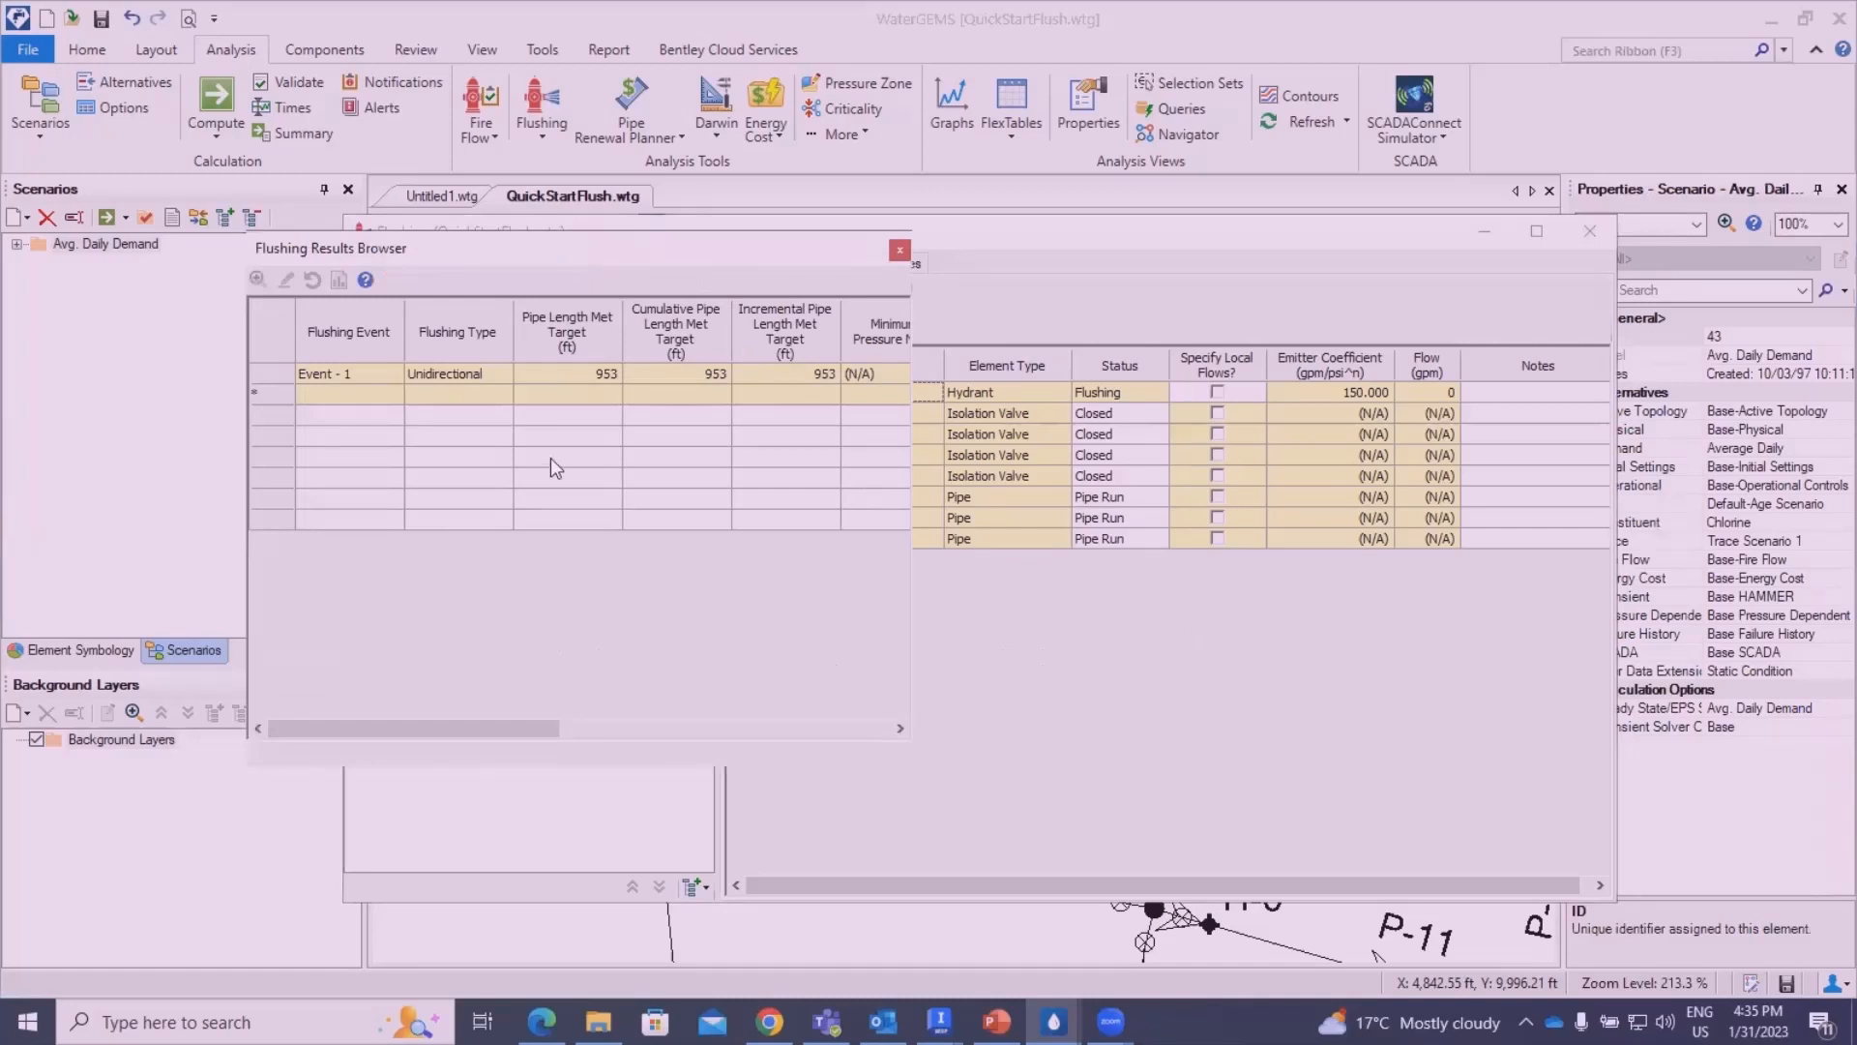
left_click_drag(789, 244, 1042, 277)
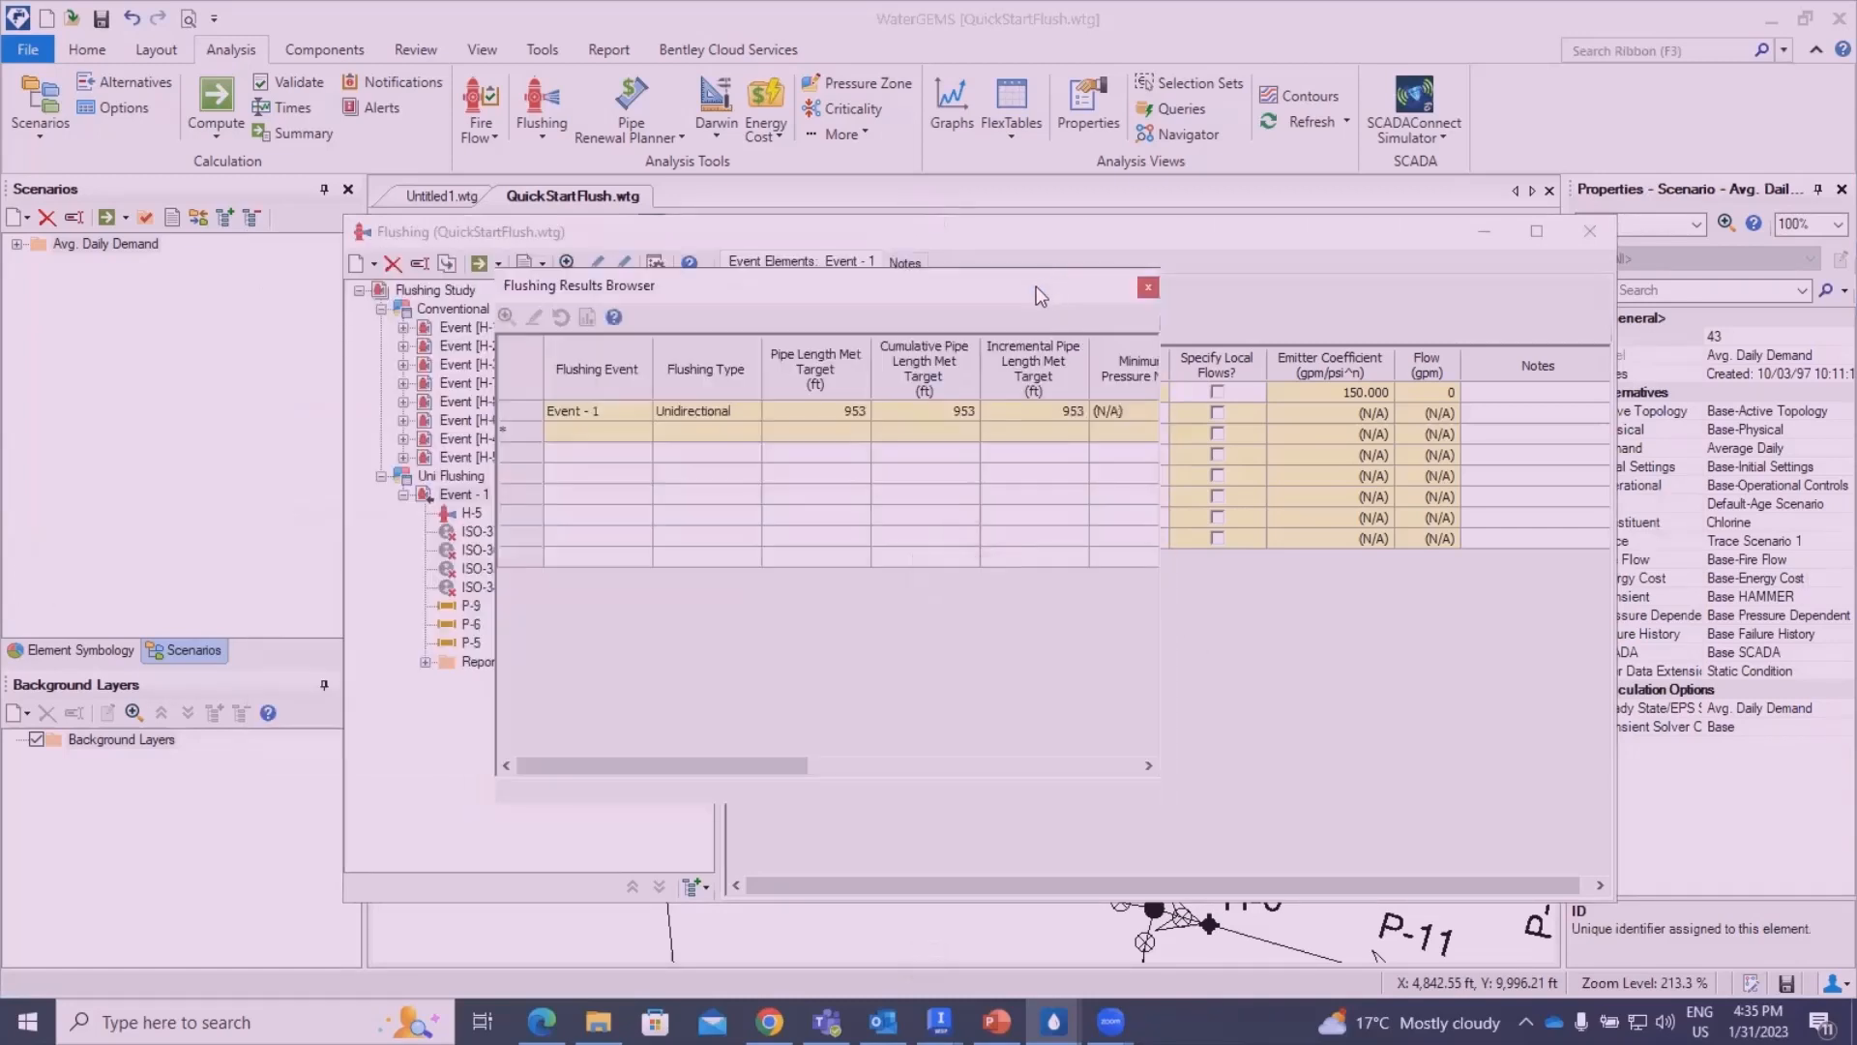
left_click_drag(676, 769, 958, 769)
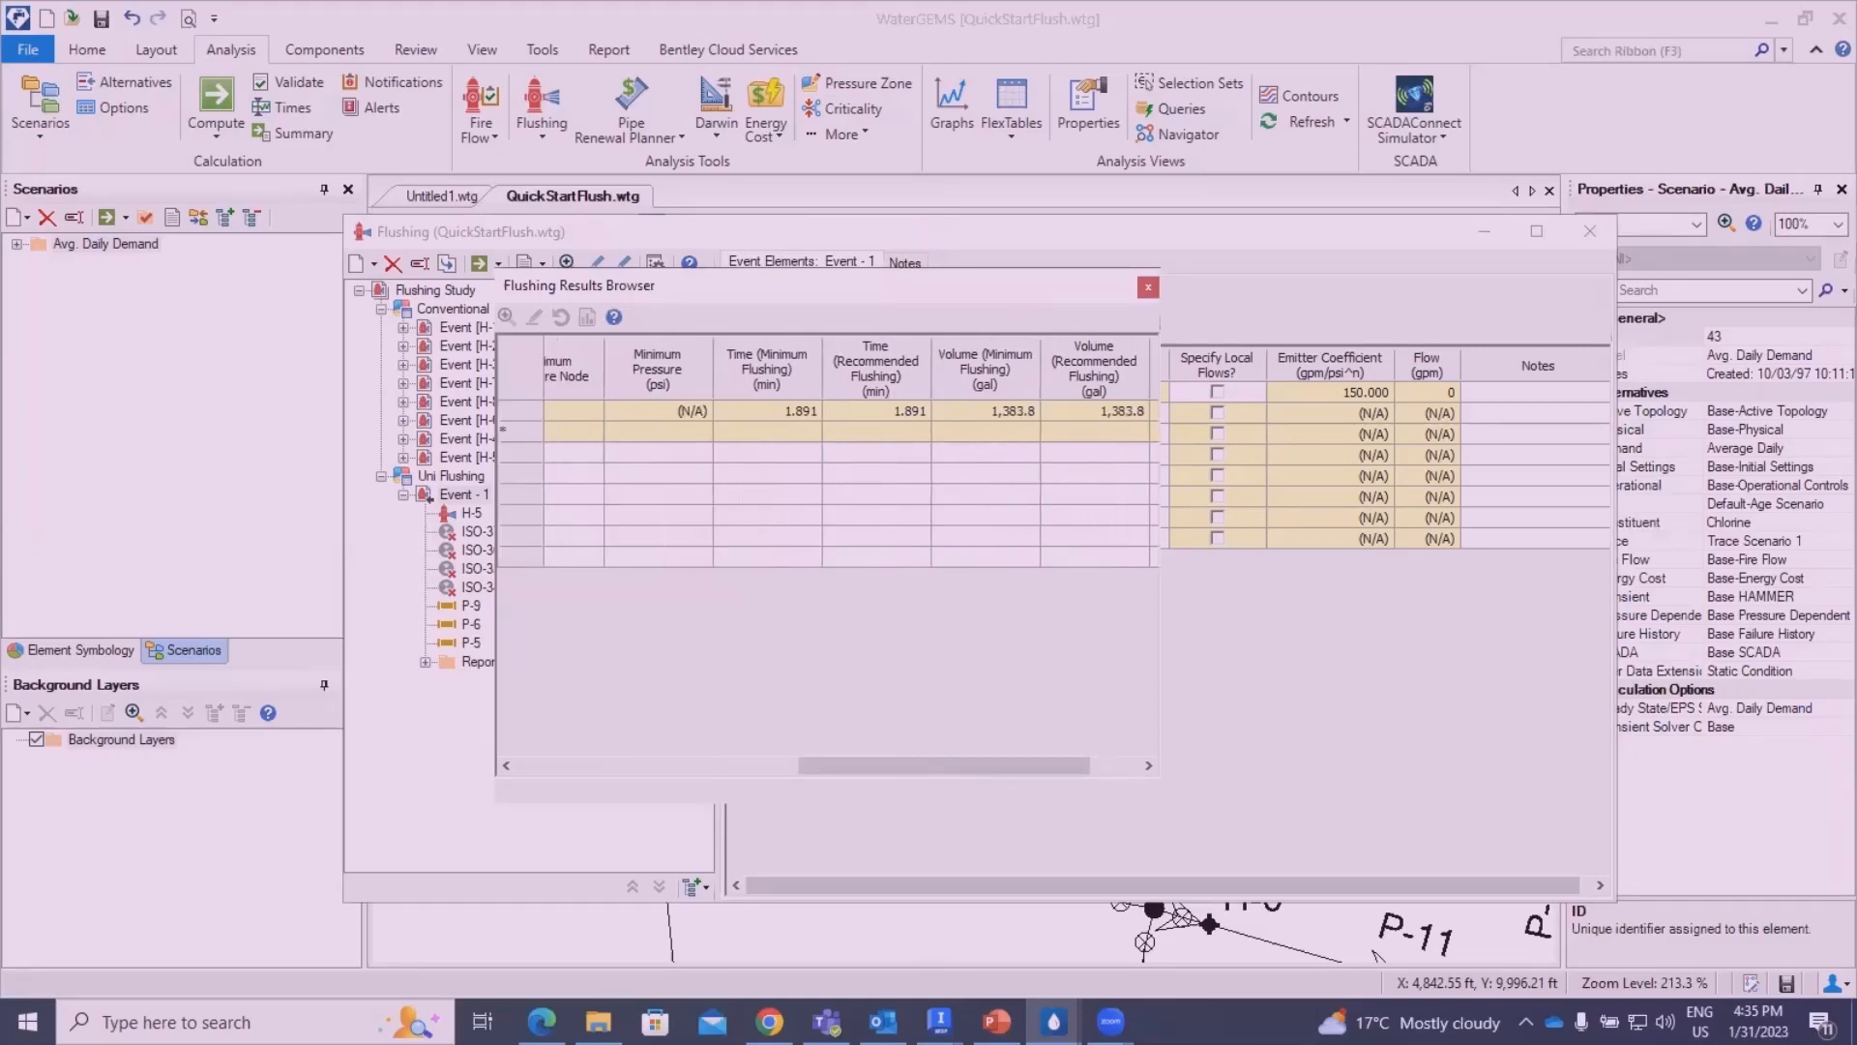
left_click(1148, 288)
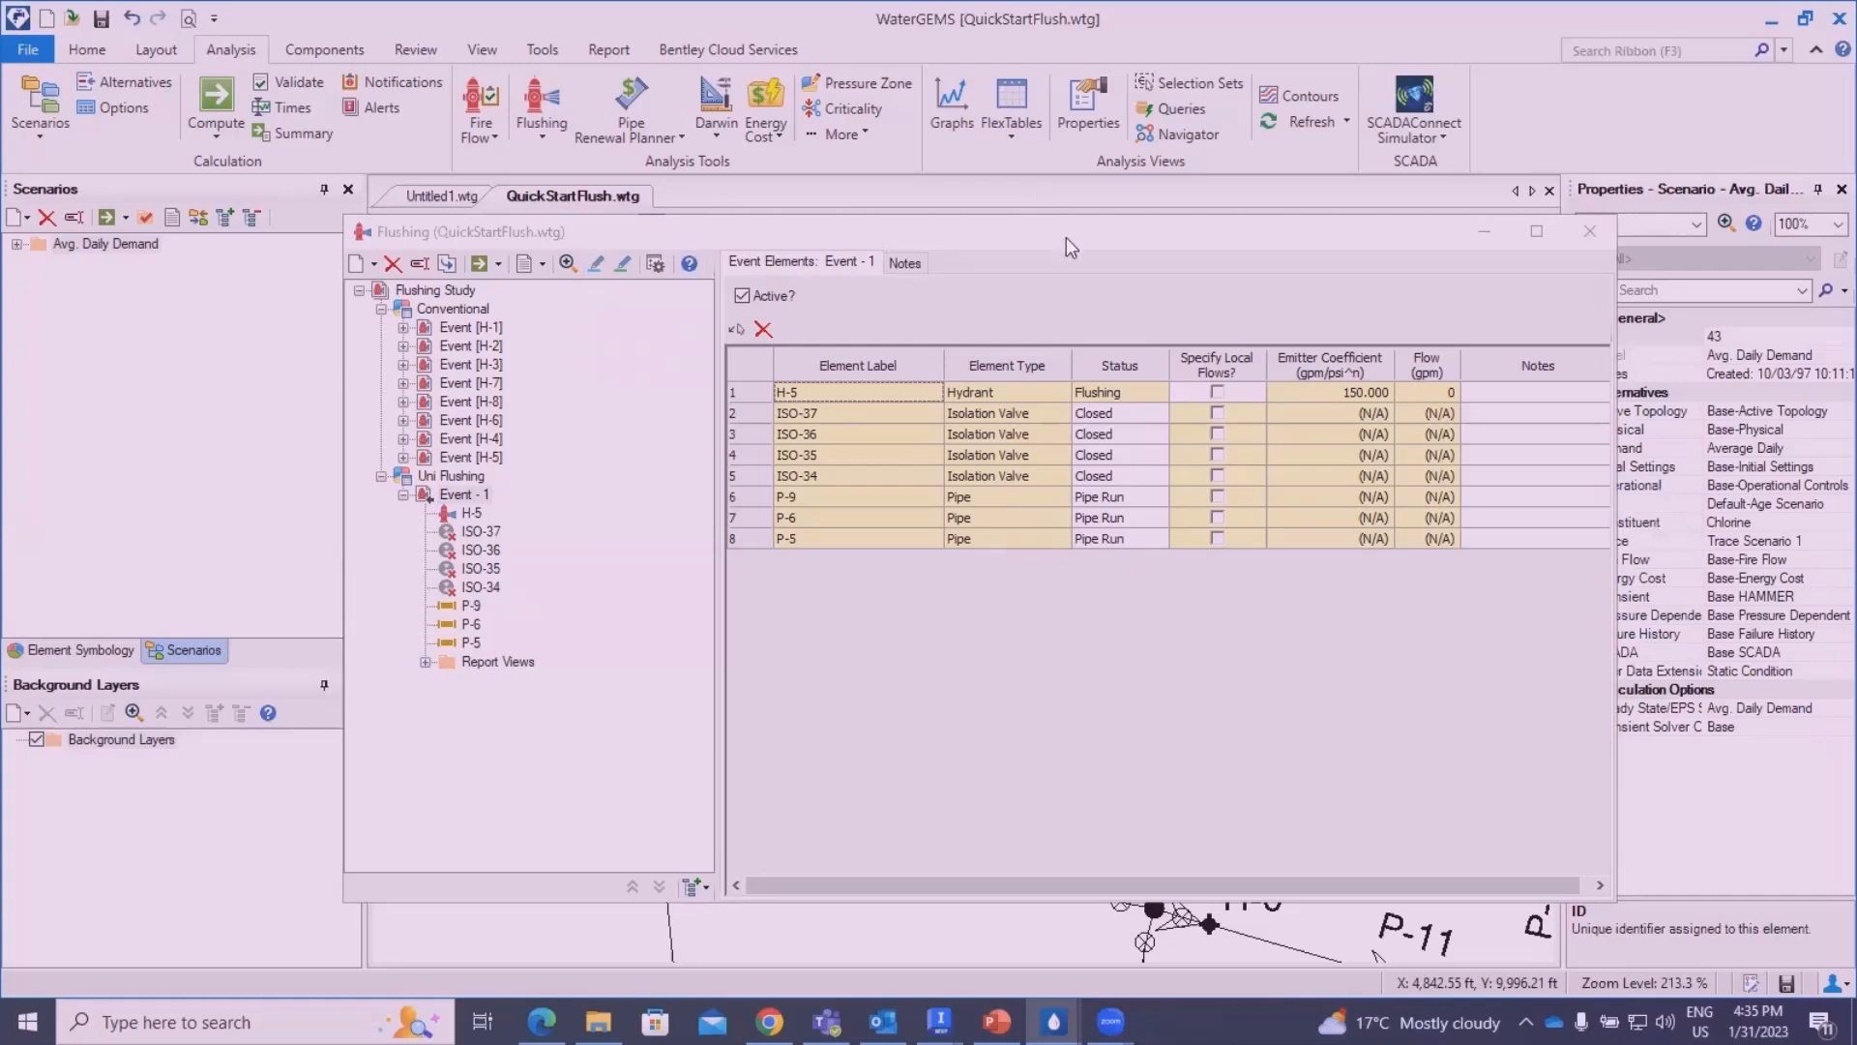
- Highlight Event - 1 in the drawing, inspect its pipe run, closed valves and flushing hydrant, and close the Flushing manager
left_click_drag(1065, 236, 518, 256)
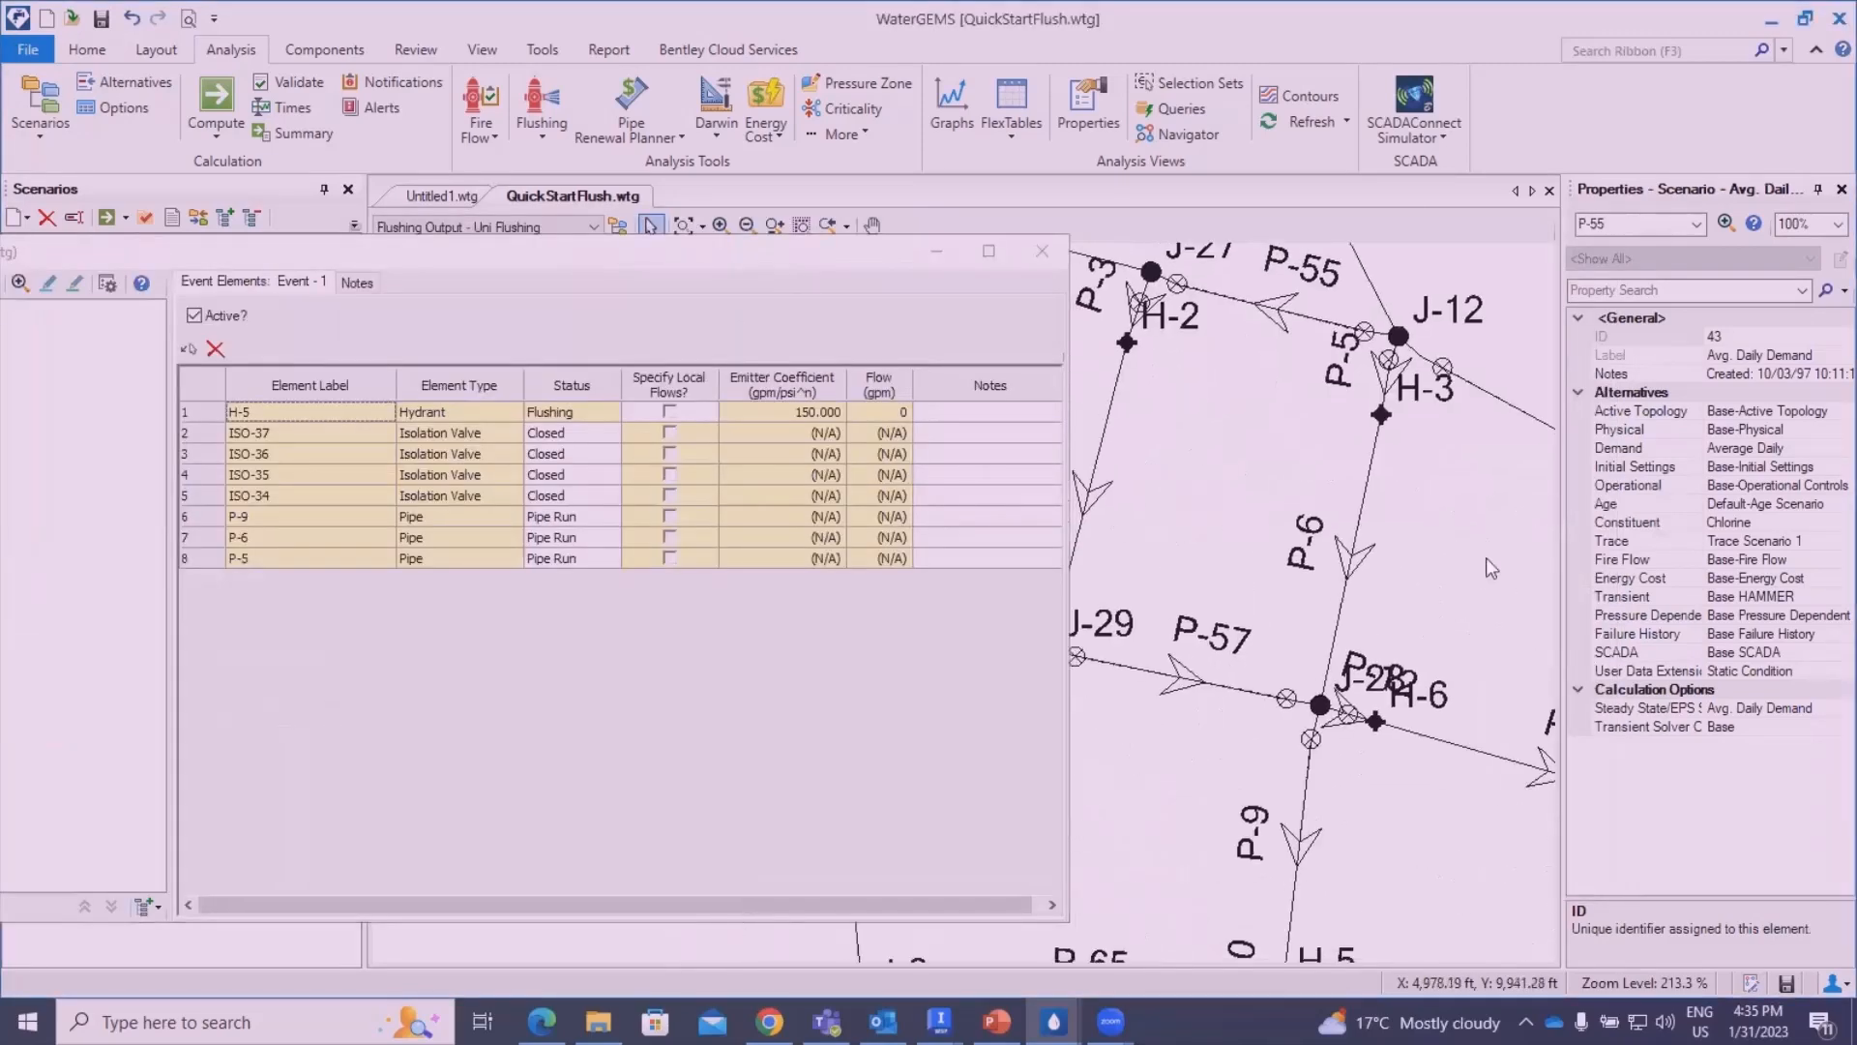
scroll(1491, 569, "down", 2)
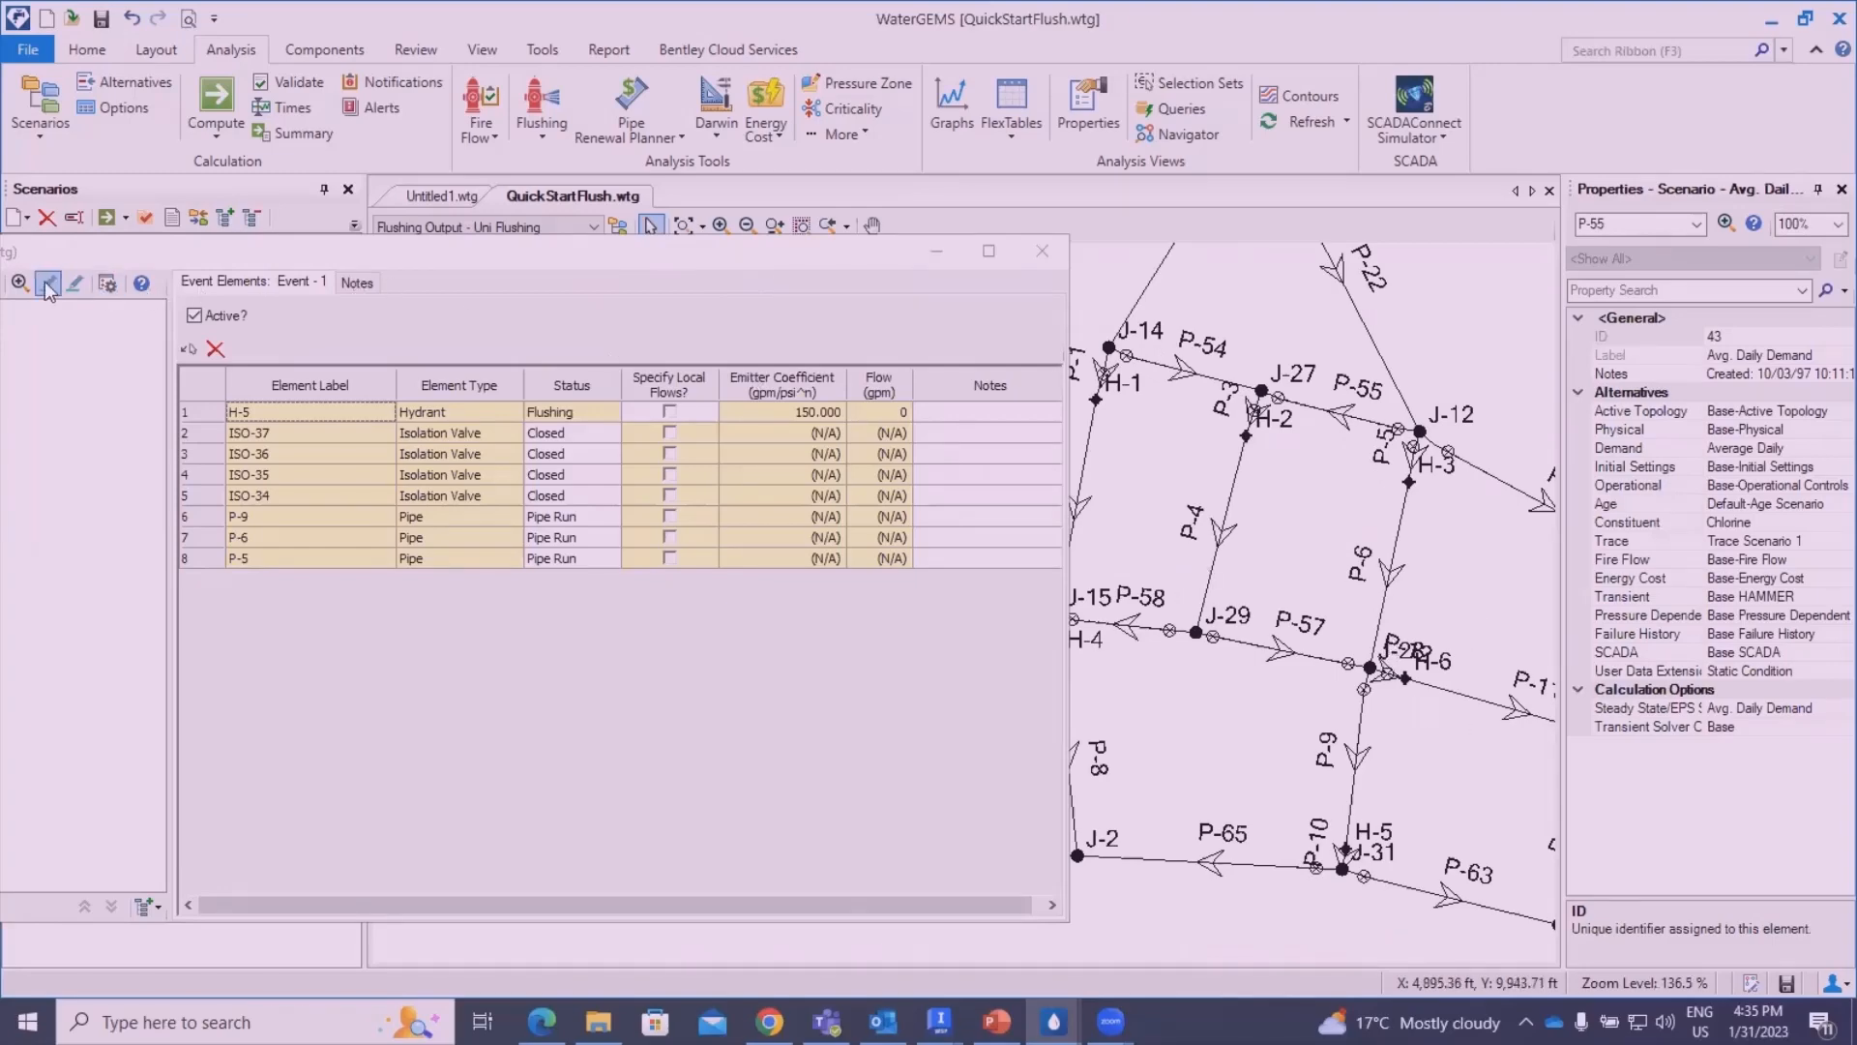
left_click_drag(346, 254, 673, 302)
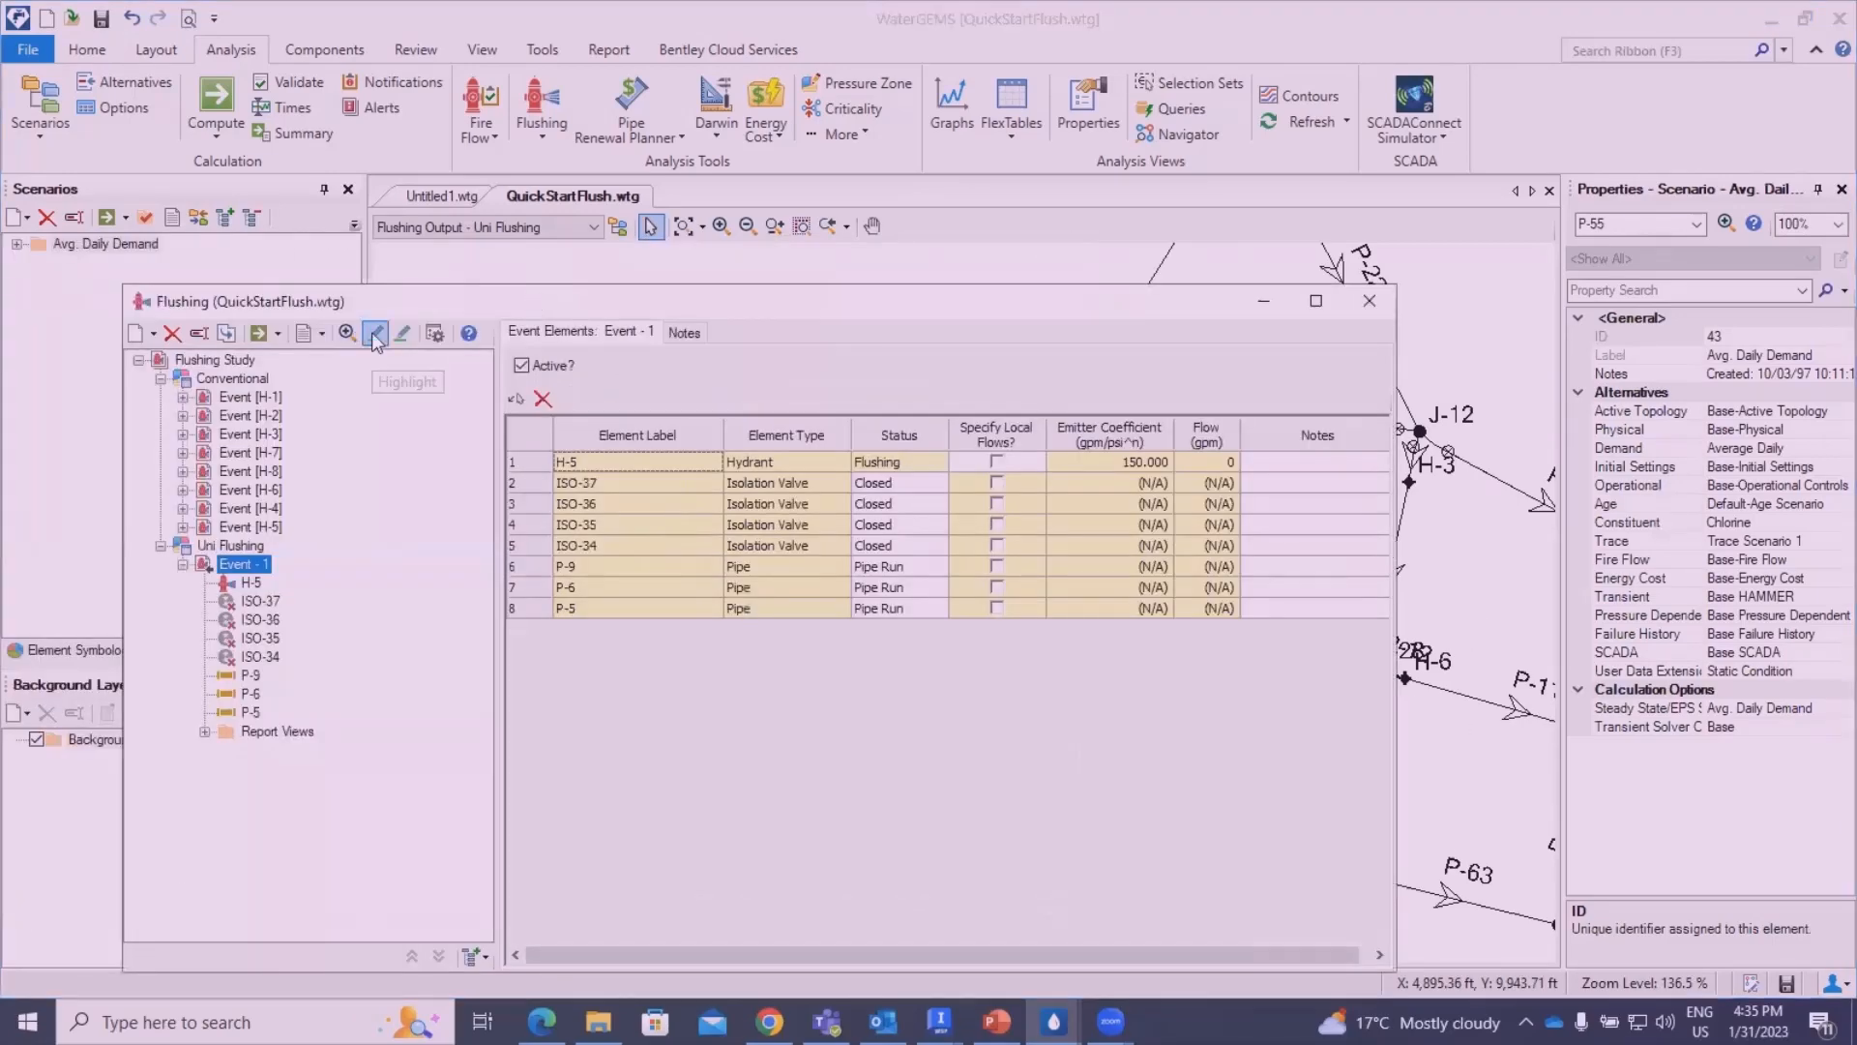
left_click(377, 336)
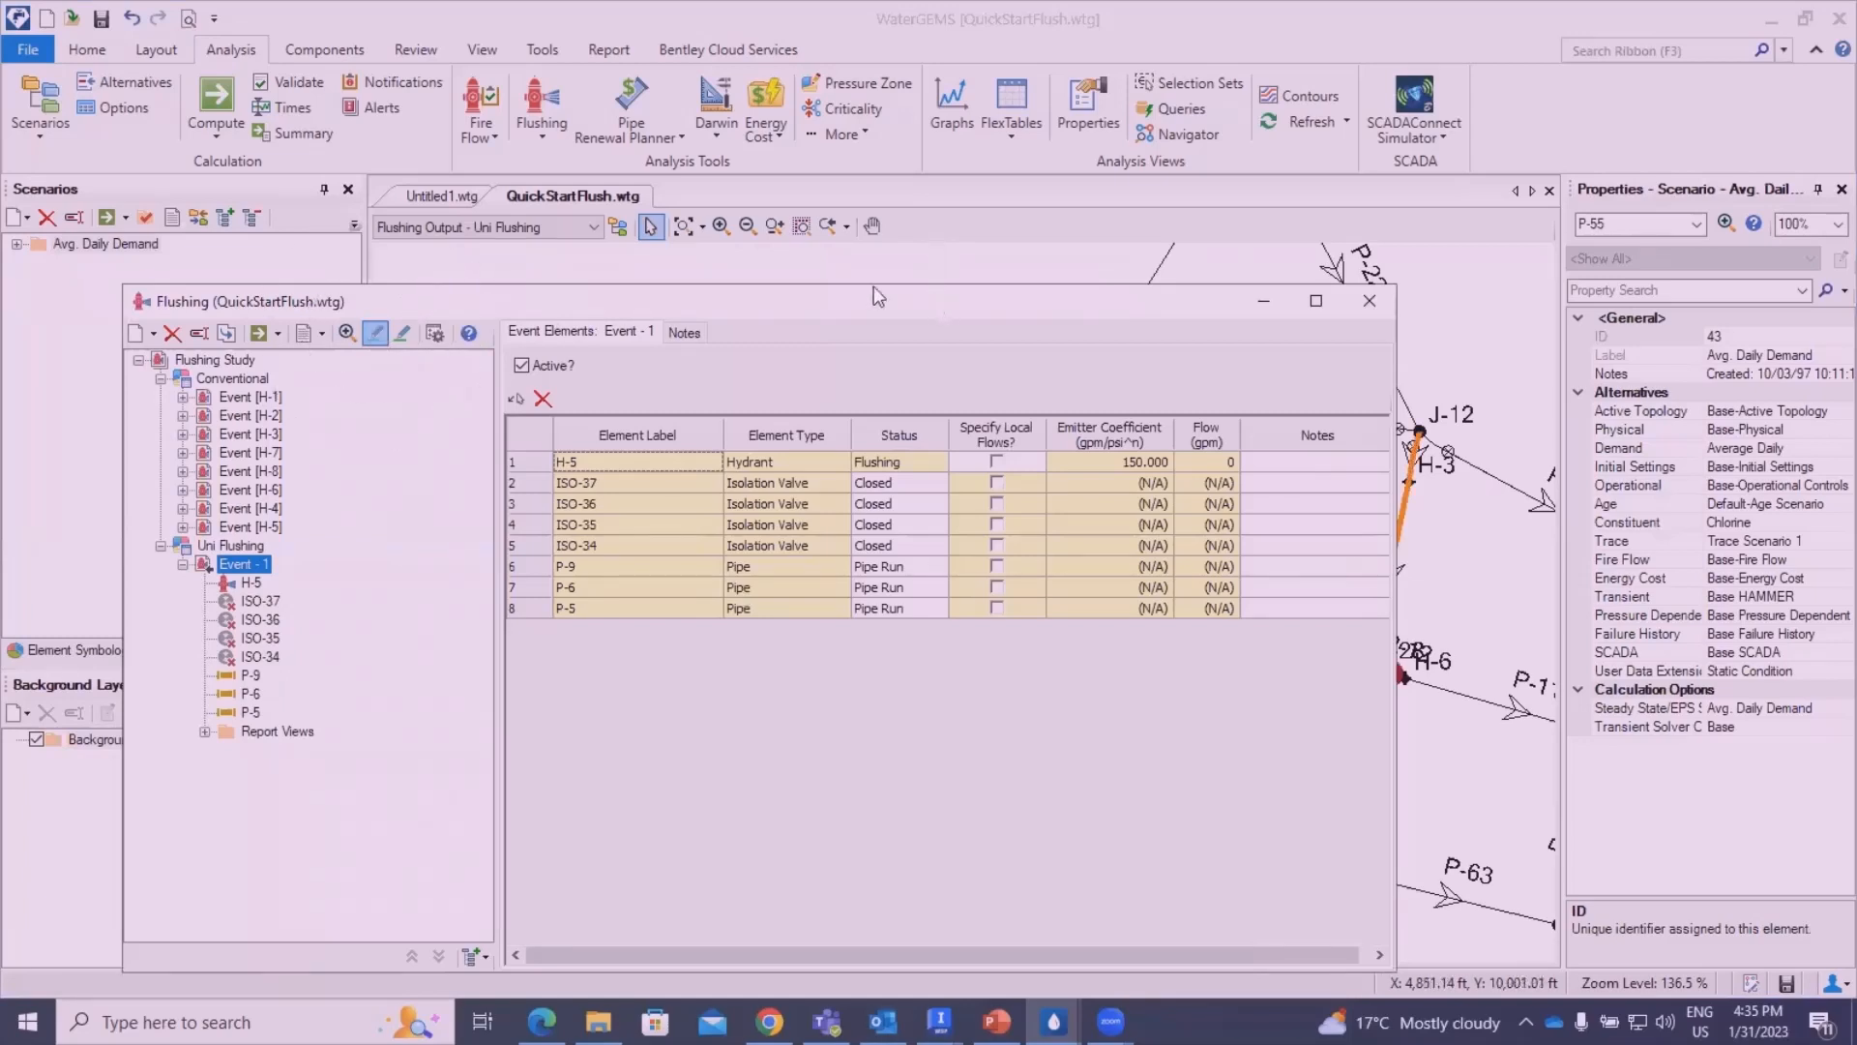
left_click_drag(874, 296, 465, 269)
left_click_drag(1456, 777, 1443, 718)
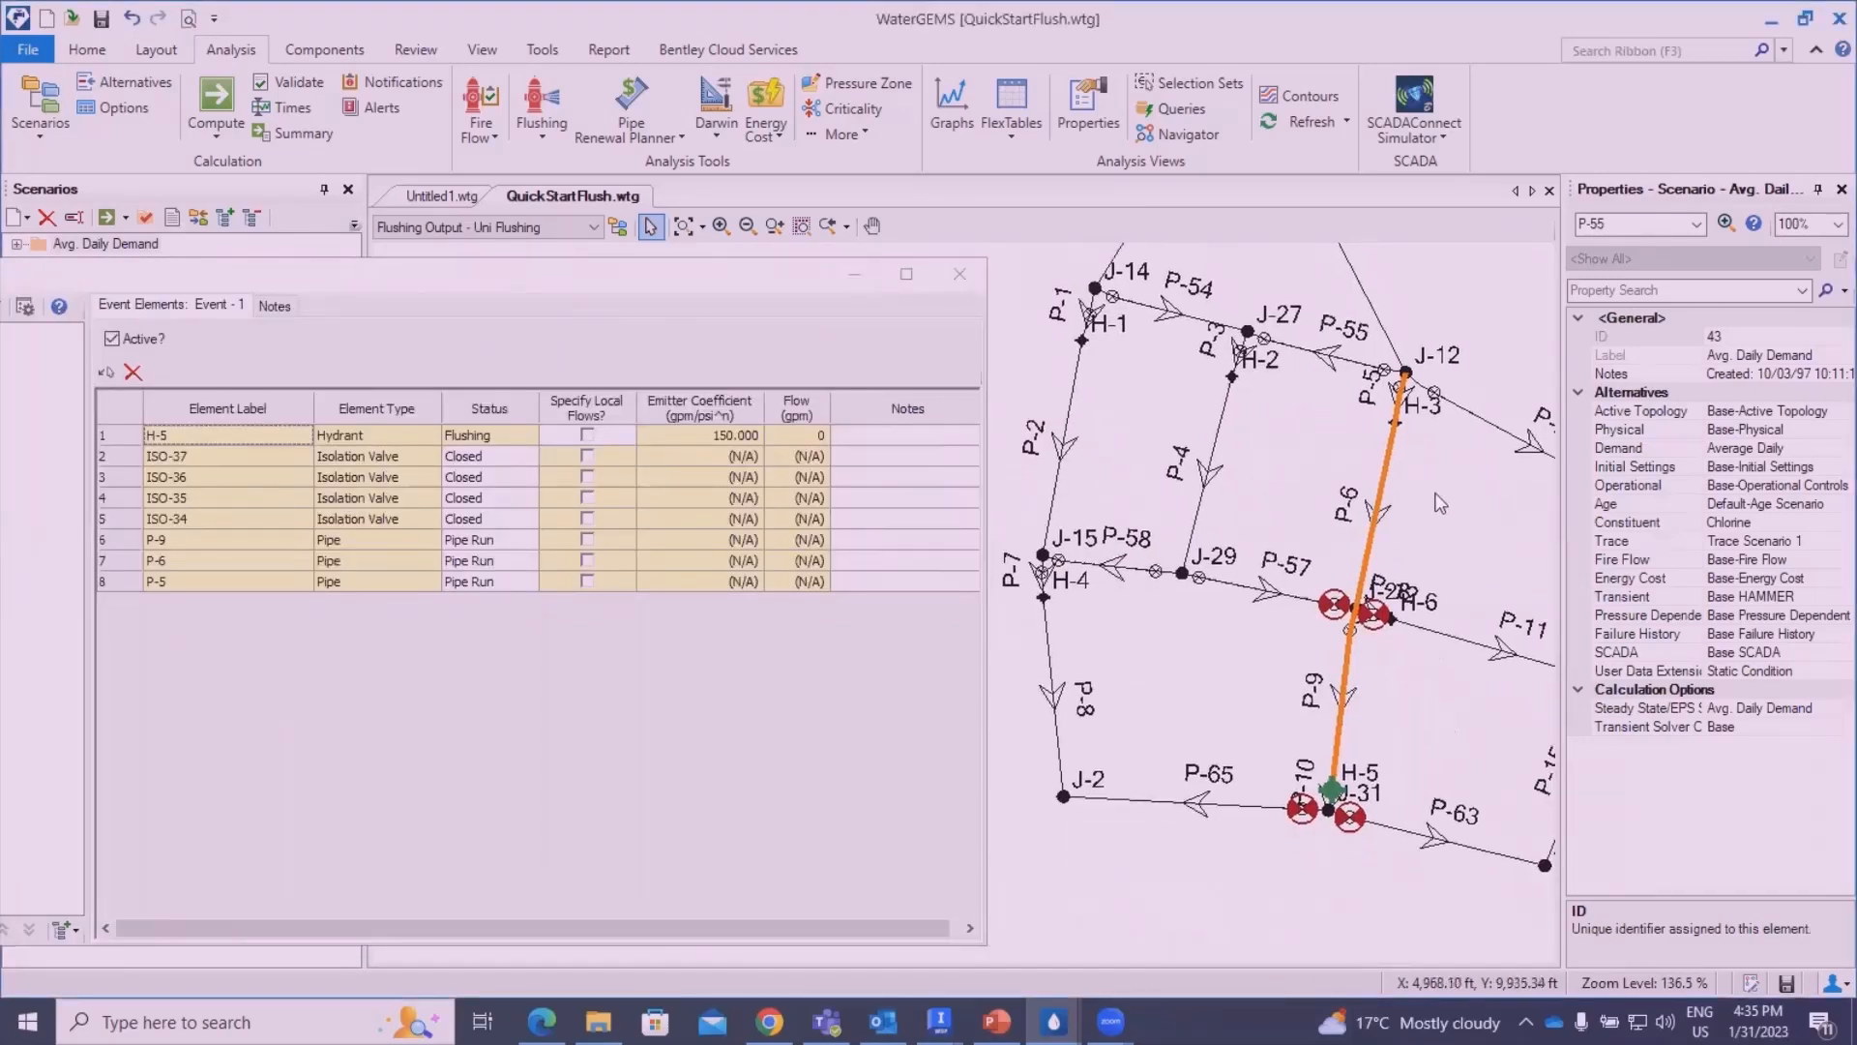
scroll(1388, 685, "up", 3)
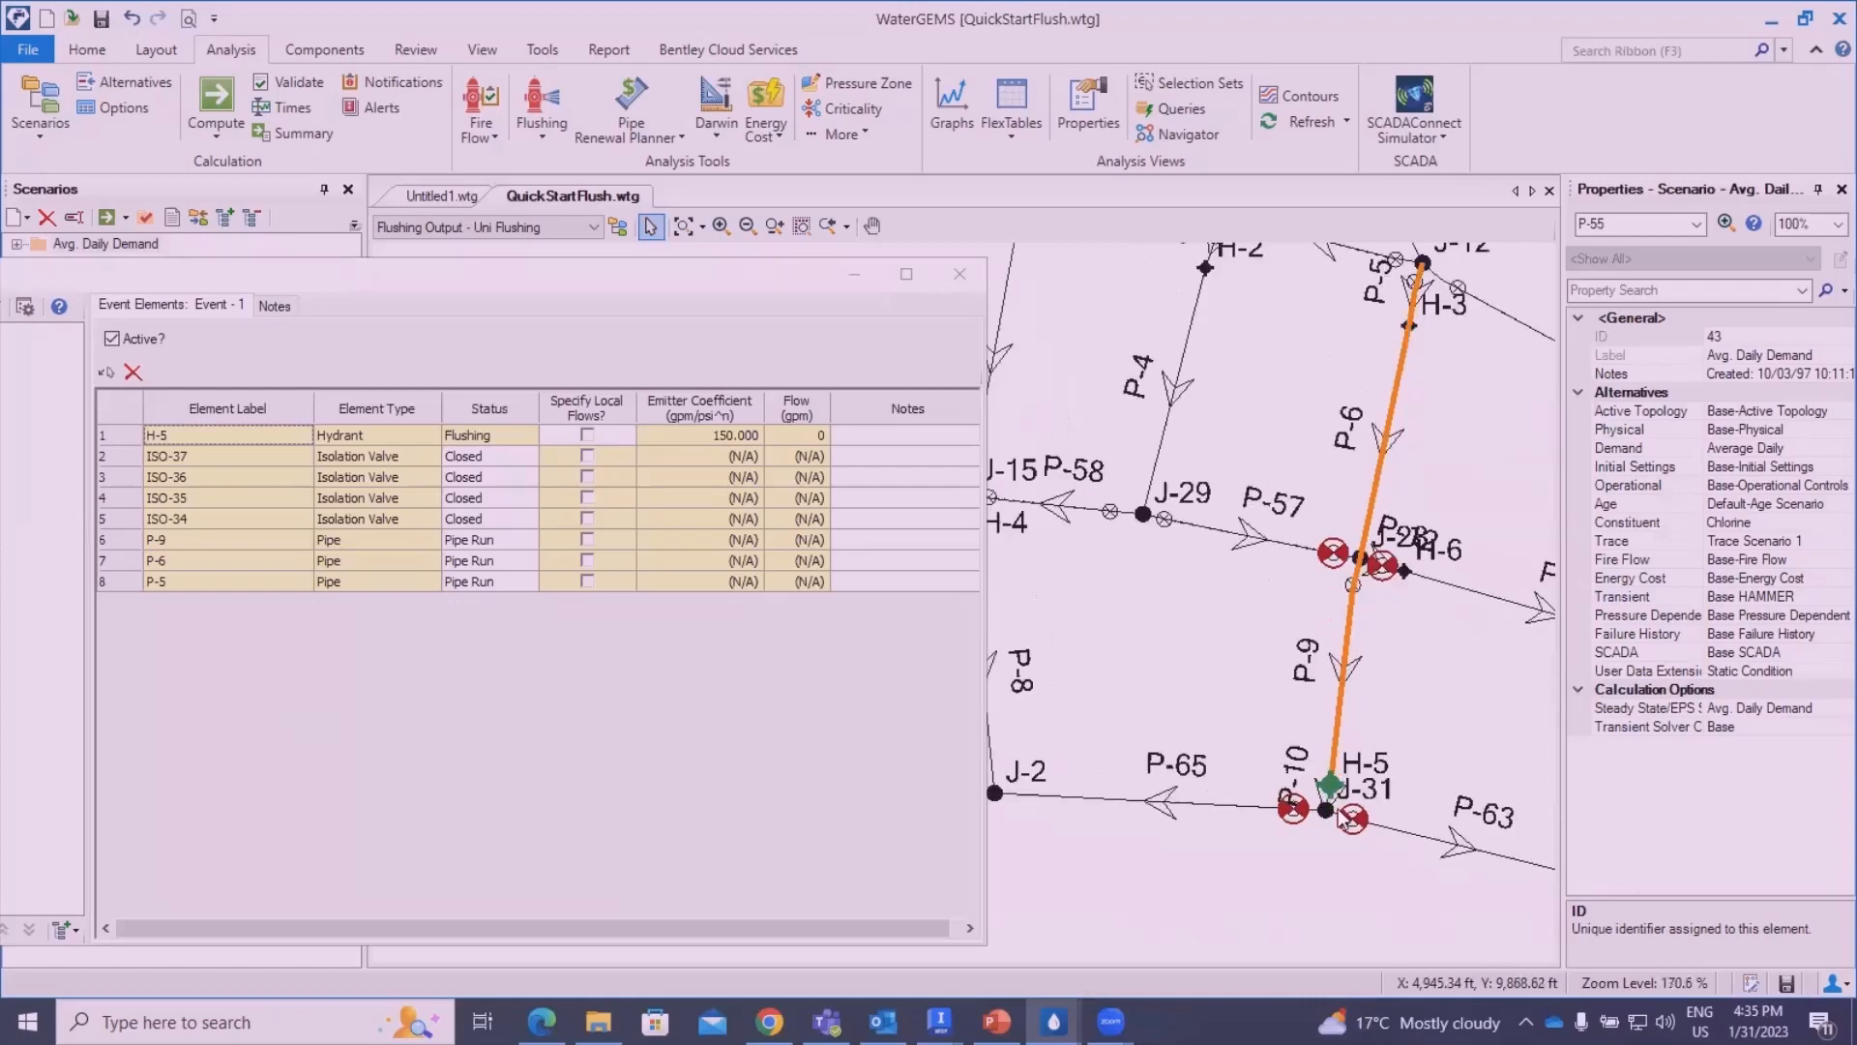
left_click(962, 275)
- View the Flushing Area Report to check each pipe's maximum flushing velocity and target status, and close it
left_click(554, 132)
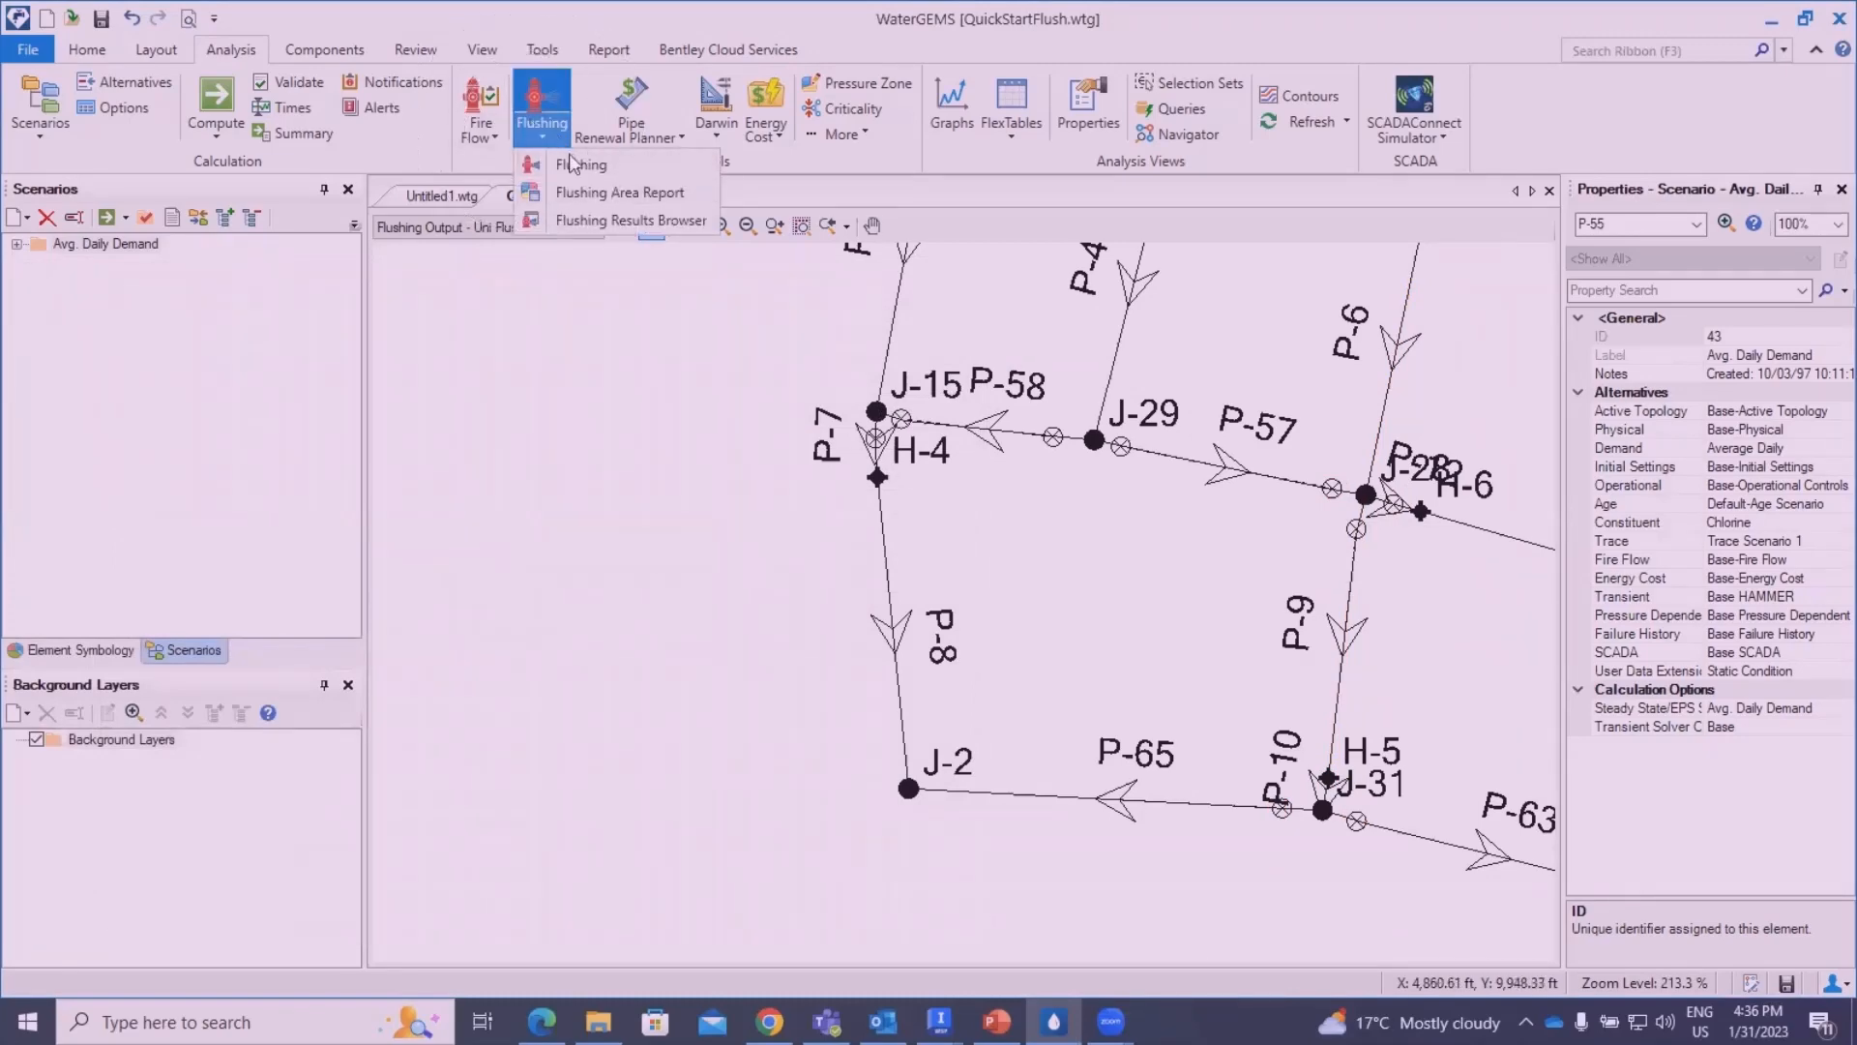
left_click(592, 190)
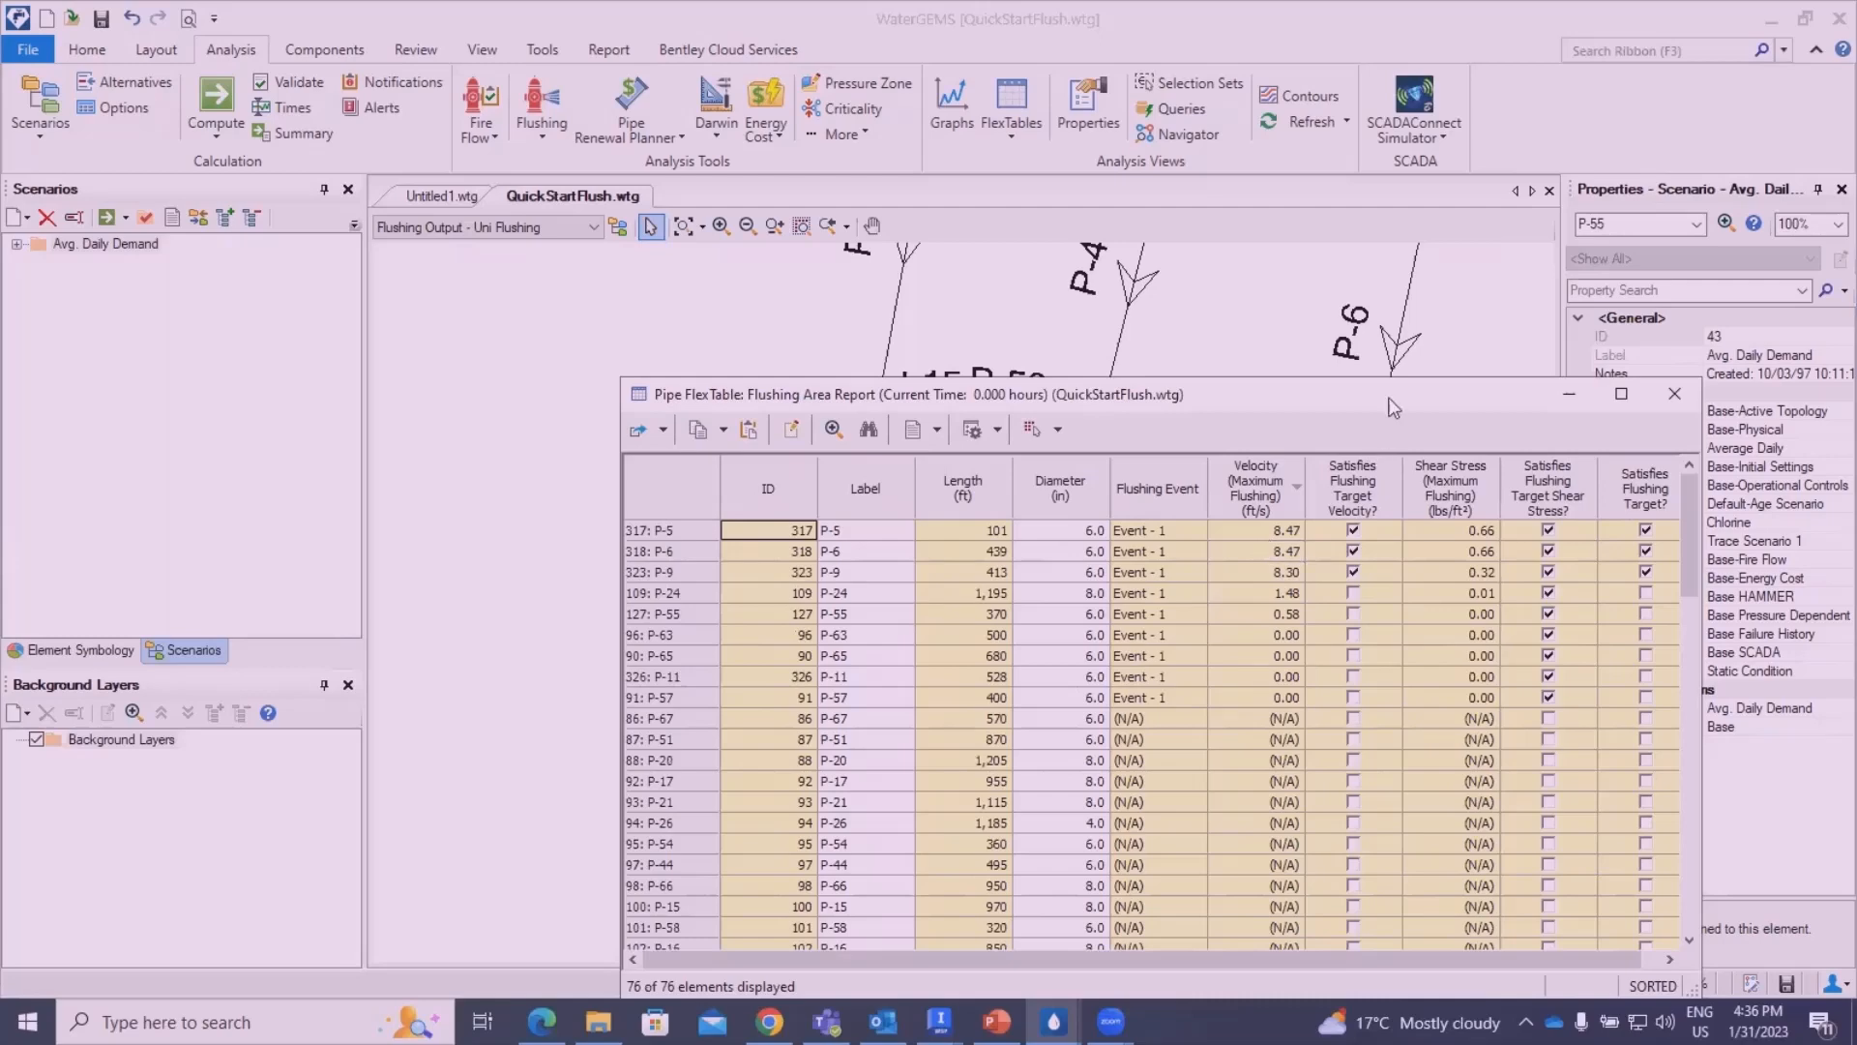
left_click_drag(1437, 404, 1188, 363)
left_click(1335, 358)
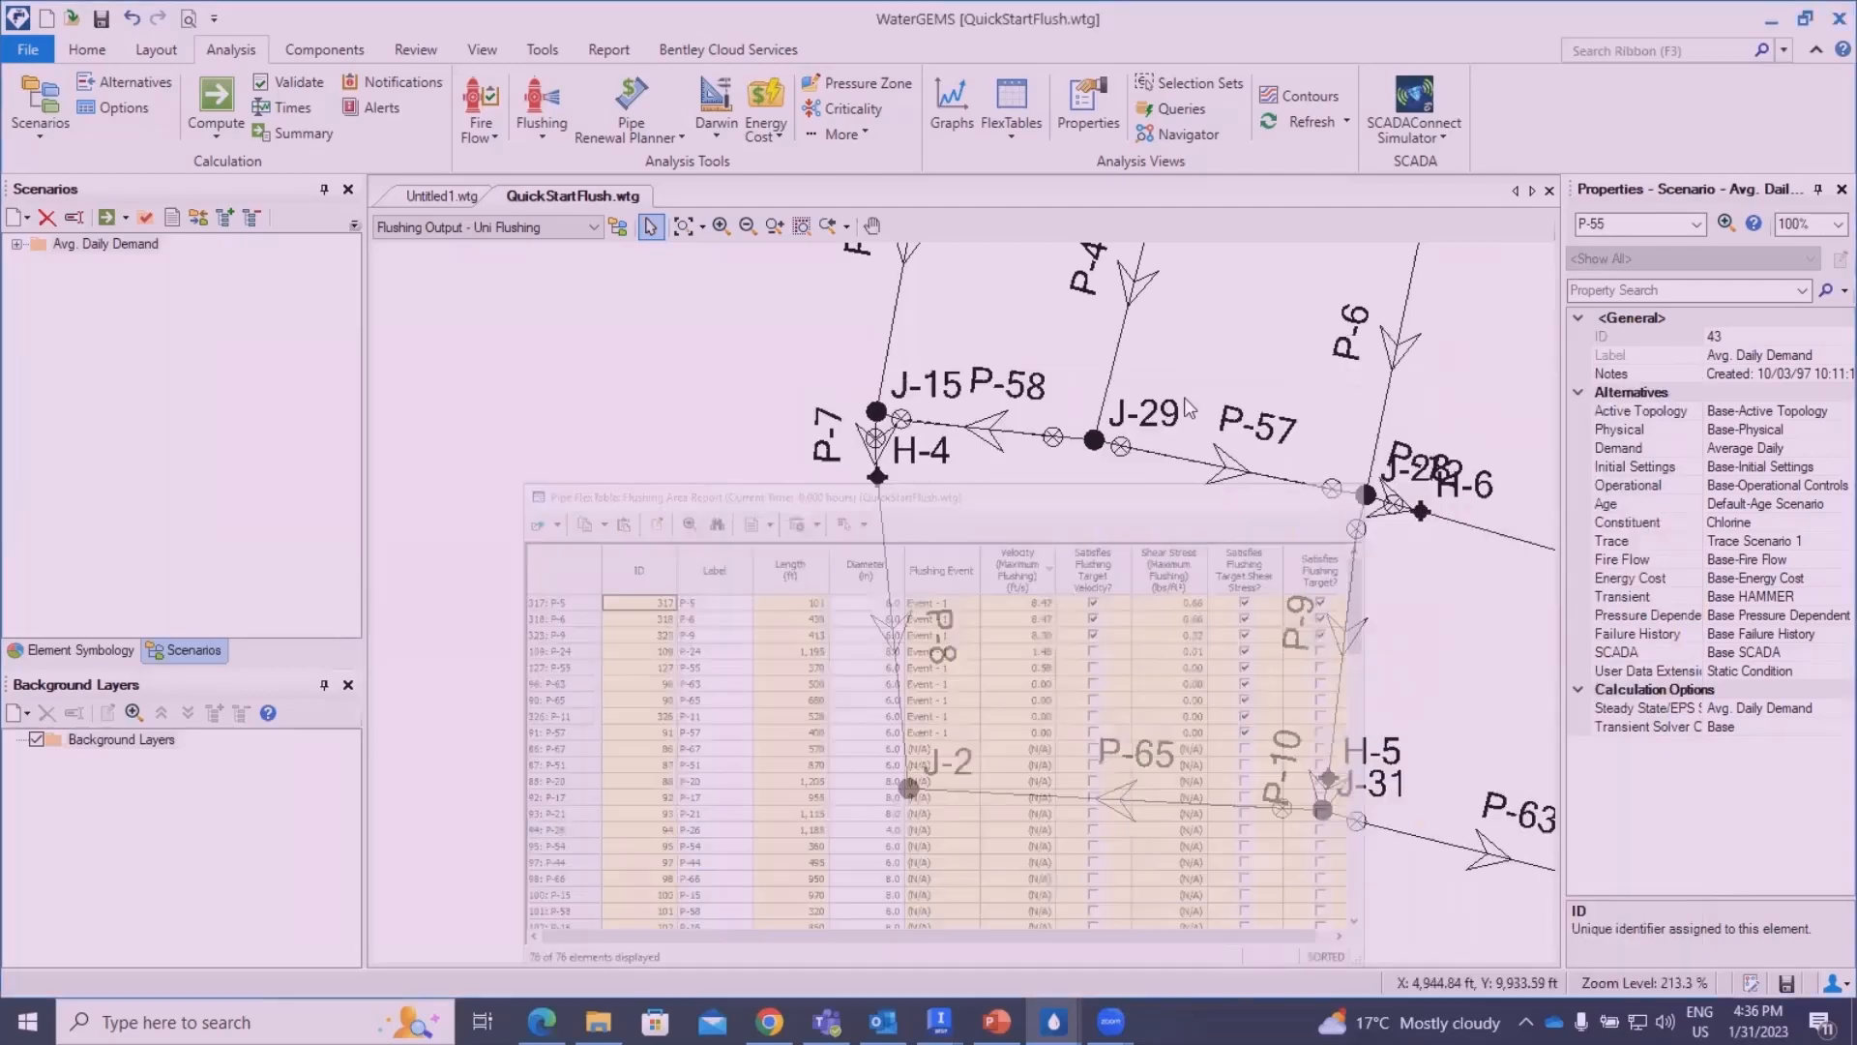